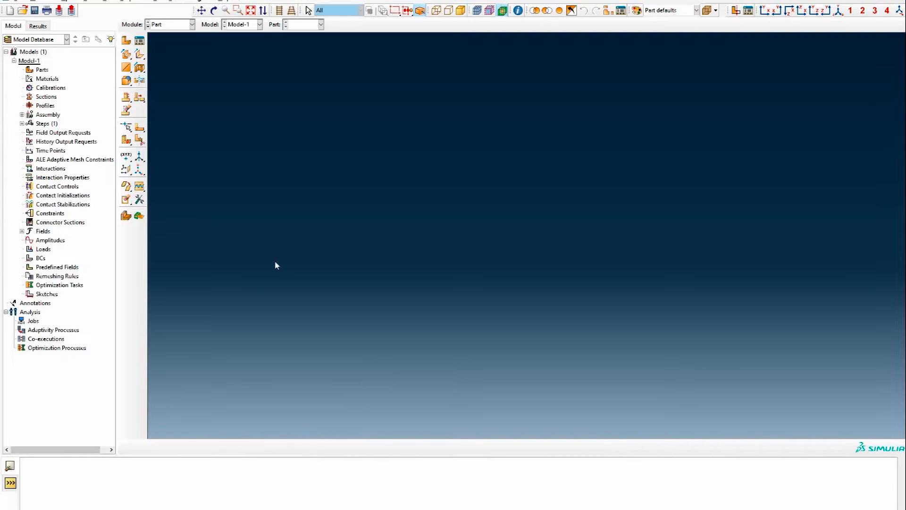
pyautogui.click(188, 27)
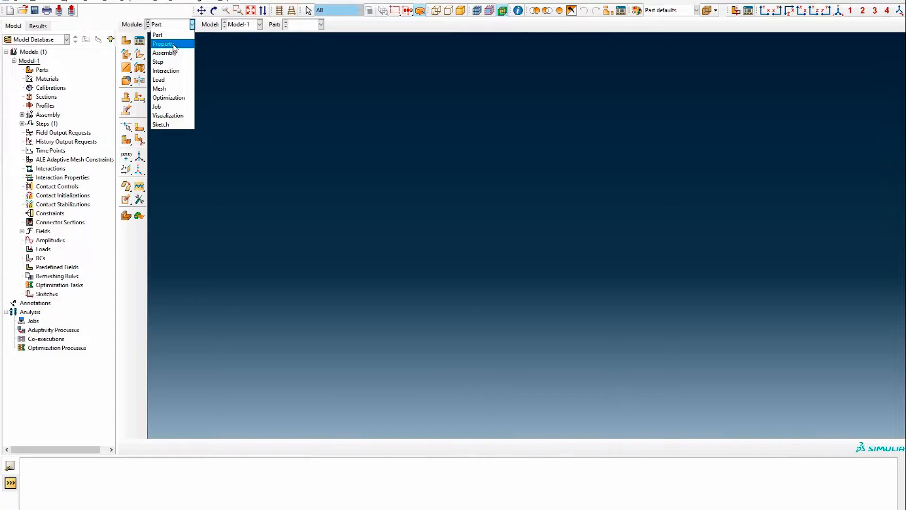
pyautogui.click(173, 46)
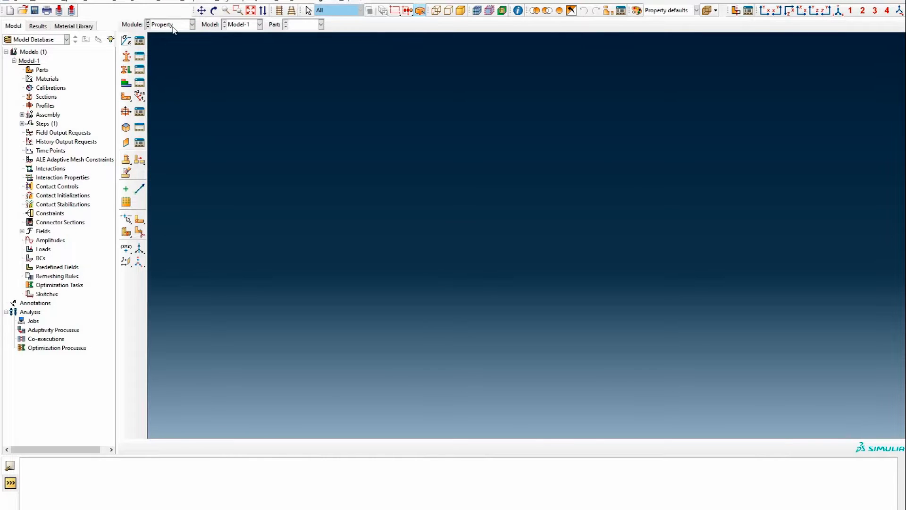
pyautogui.click(173, 27)
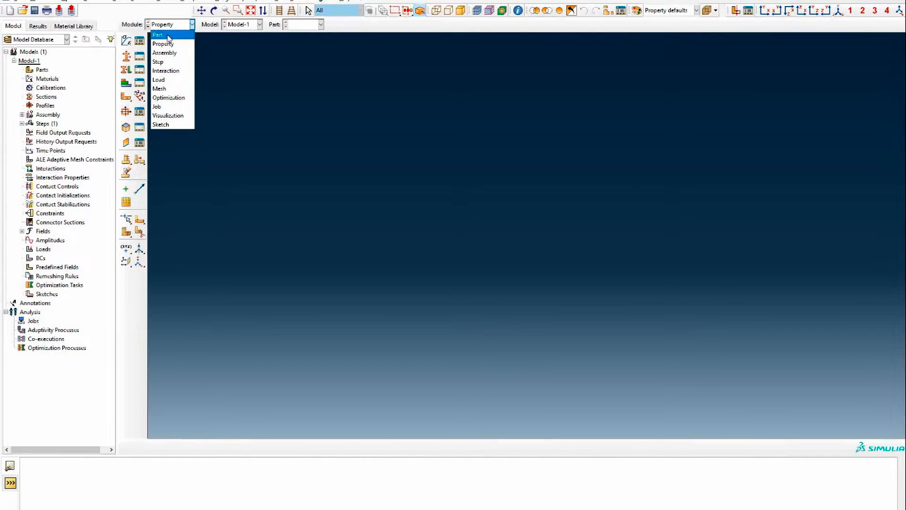
pyautogui.click(160, 35)
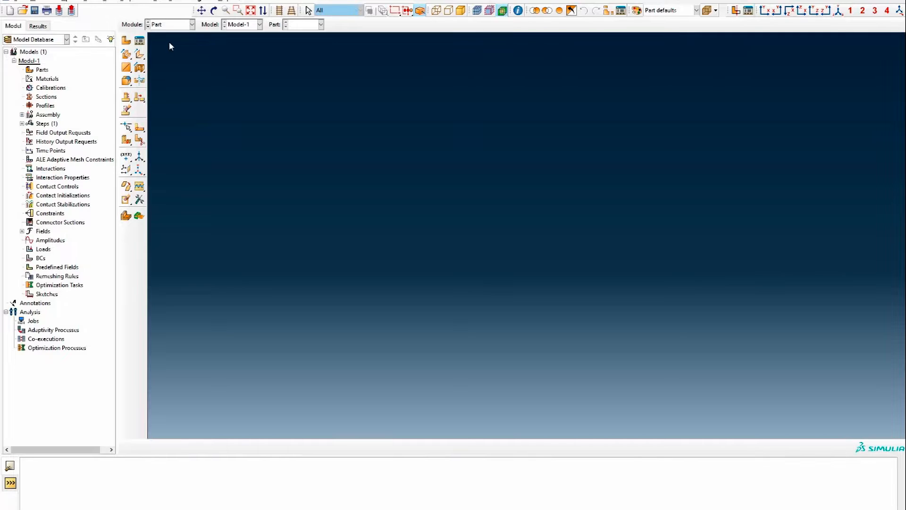
pyautogui.click(166, 25)
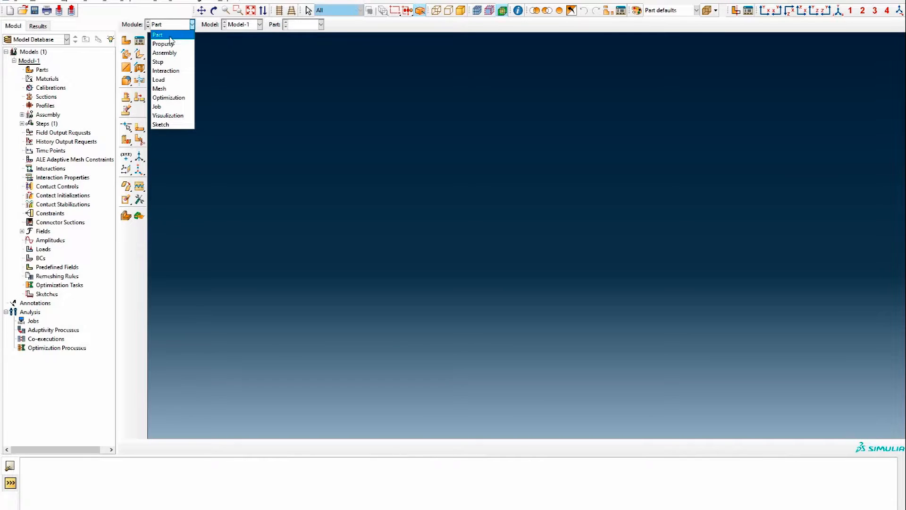
pyautogui.click(247, 66)
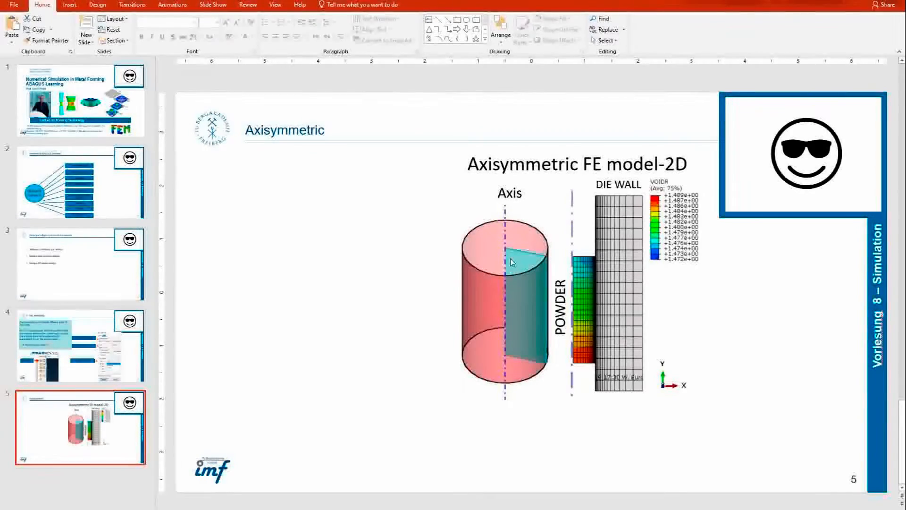
# Switch back to Abaqus/CAE and create an axisymmetric discrete rigid wire part named Die with an approximate size of 1
pyautogui.click(203, 508)
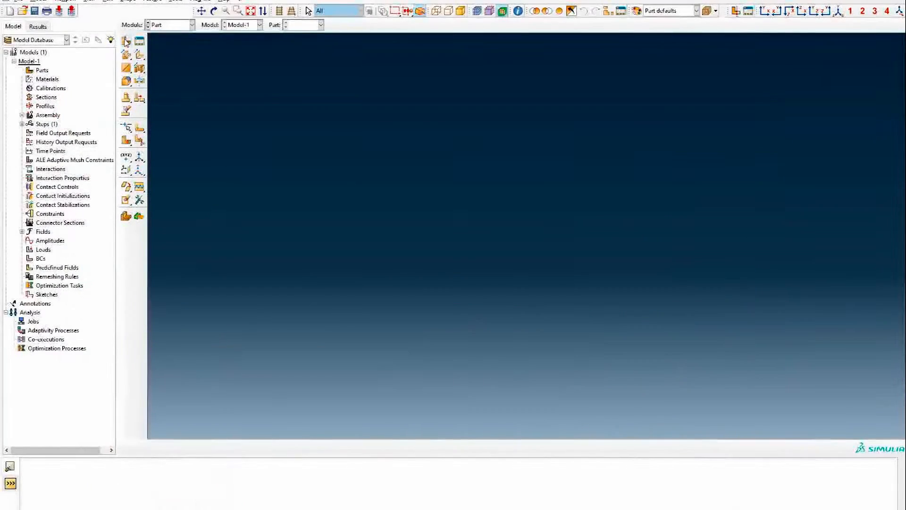
pyautogui.click(127, 42)
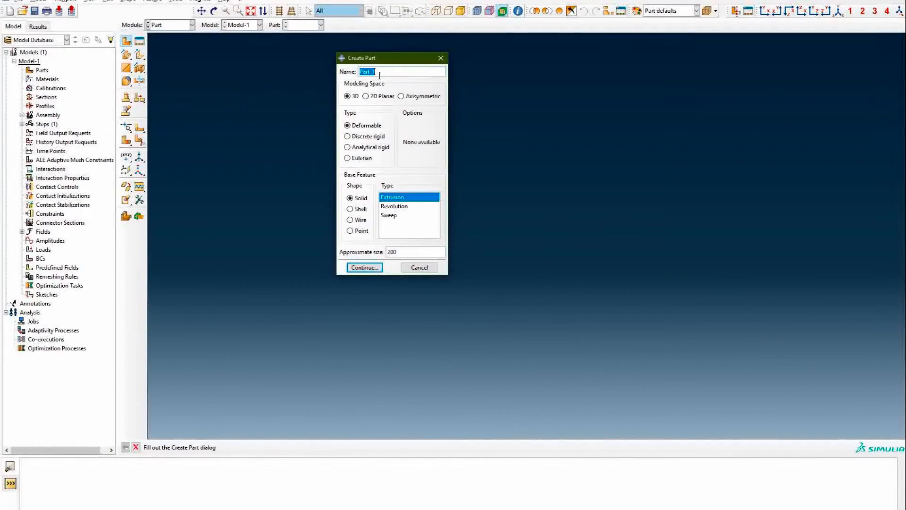
pyautogui.write('0')
pyautogui.write('ie')
pyautogui.click(405, 97)
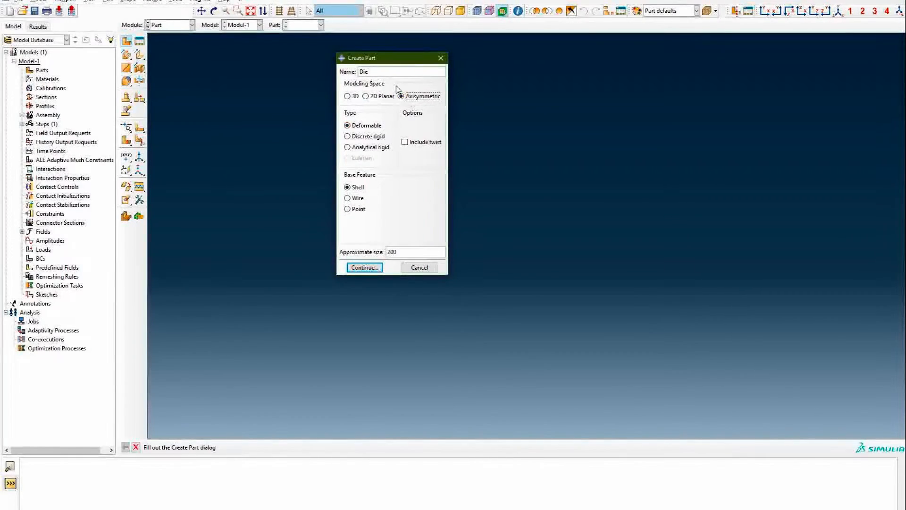
pyautogui.click(382, 137)
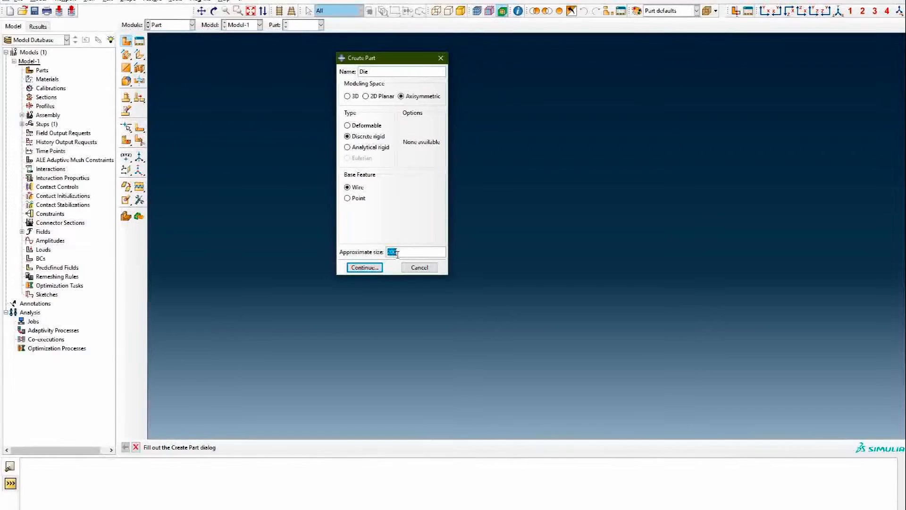
pyautogui.write('1')
pyautogui.click(365, 267)
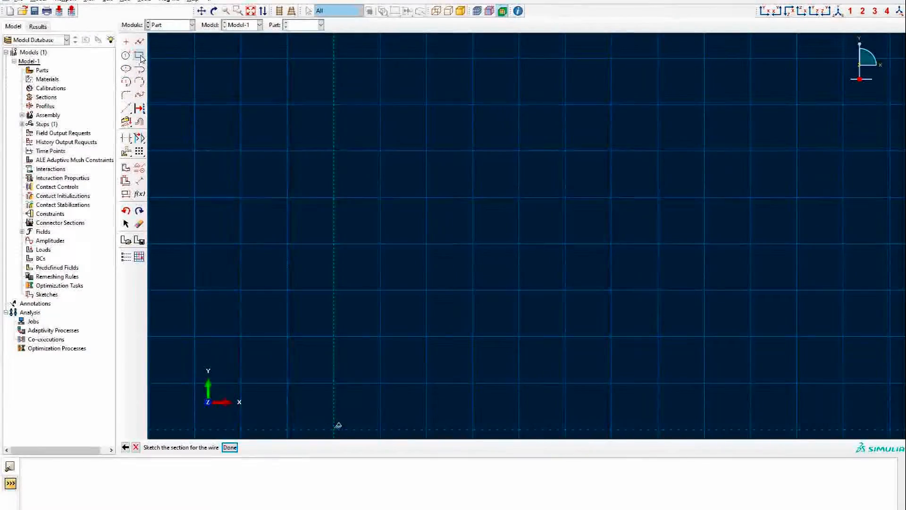
# Sketch the die profile as connected lines through about (0.06, 0.14), (0.04, 0.10), (0.04, 0.04) and (0.06, 0.02)
pyautogui.click(140, 42)
pyautogui.click(473, 105)
pyautogui.click(426, 198)
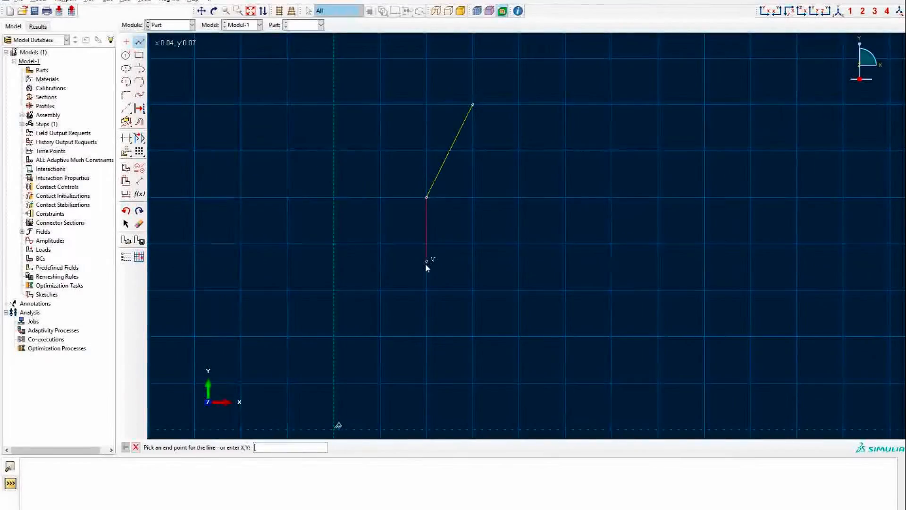
pyautogui.click(427, 336)
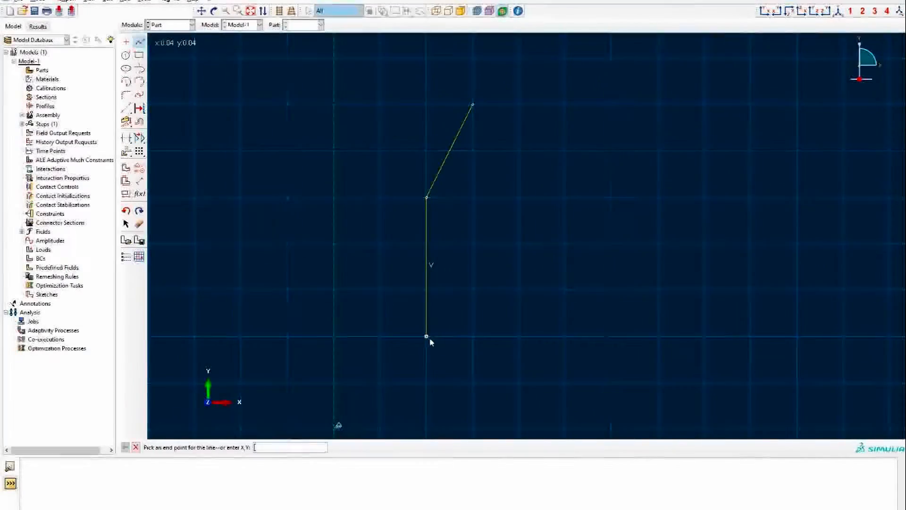
pyautogui.click(472, 382)
pyautogui.middleClick(467, 311)
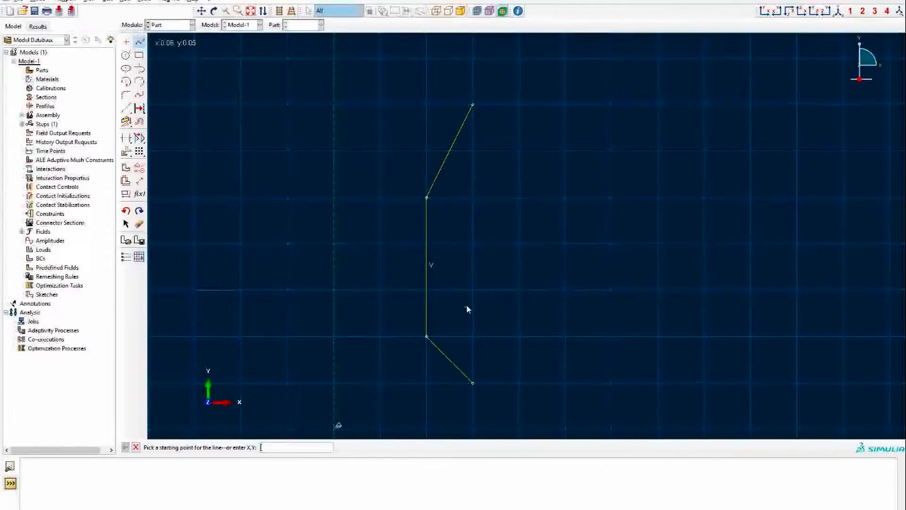
# Dimension the vertical middle line of the die profile and set its length to 0.01
pyautogui.scroll(-3, 399, 182)
pyautogui.scroll(-1, 403, 176)
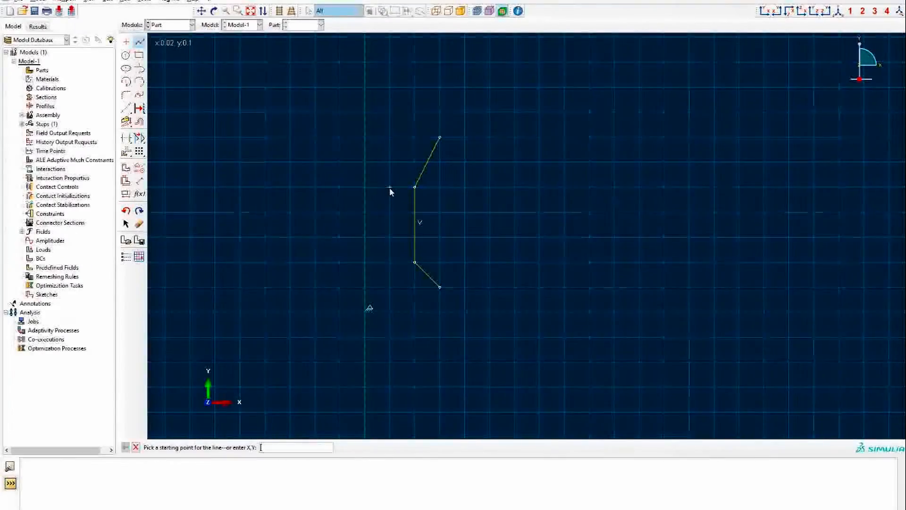
pyautogui.scroll(2, 461, 150)
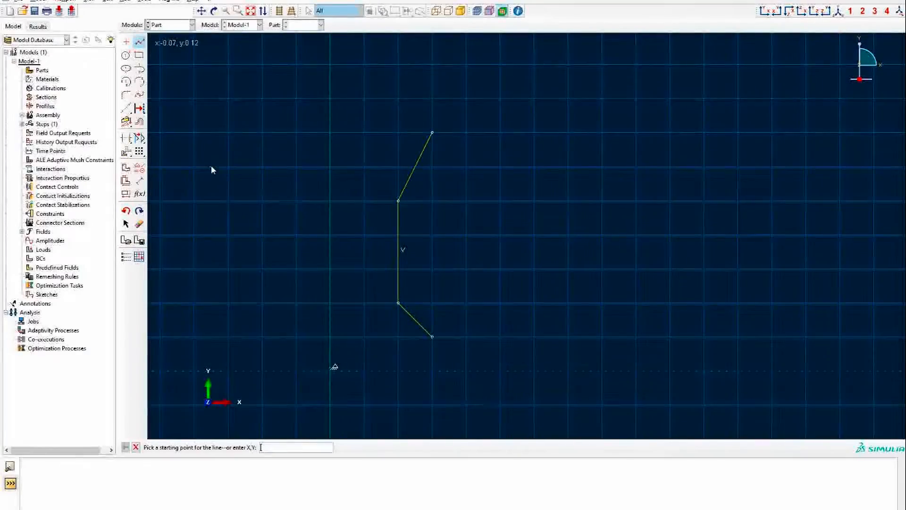
pyautogui.click(140, 180)
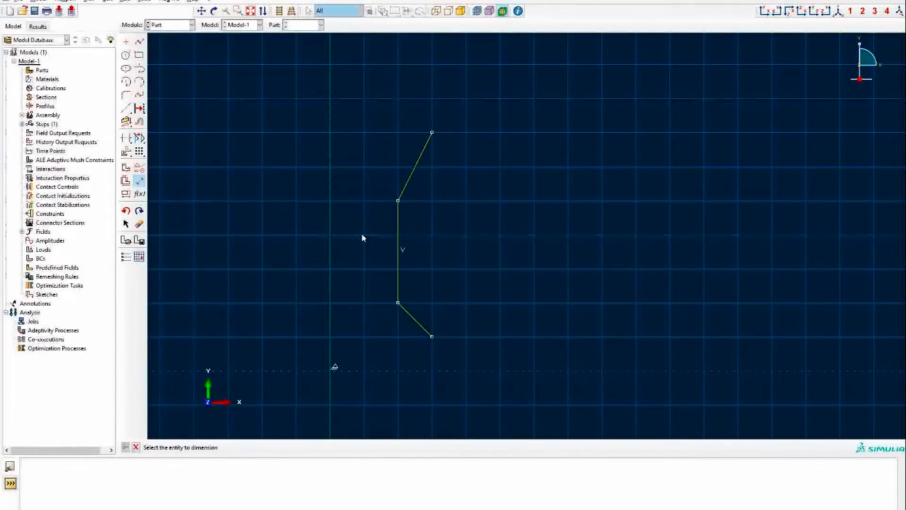
pyautogui.click(399, 245)
pyautogui.click(469, 250)
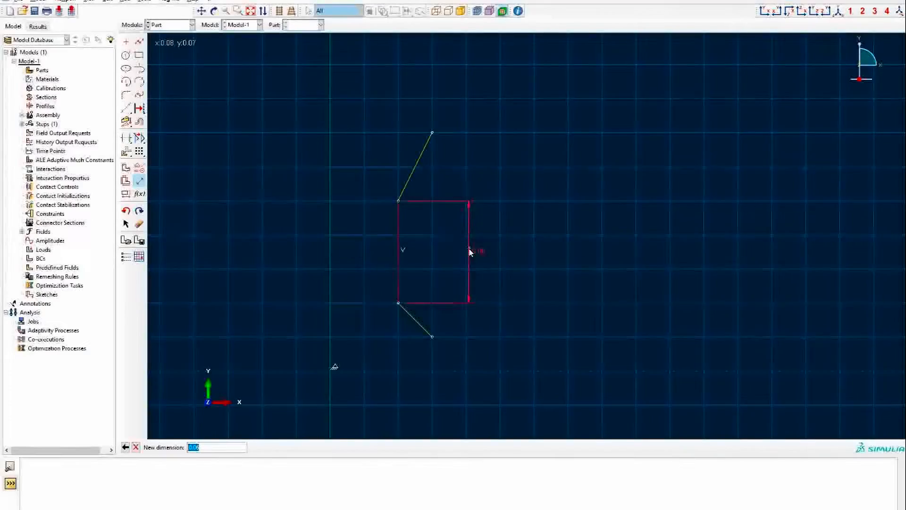
pyautogui.write('0.')
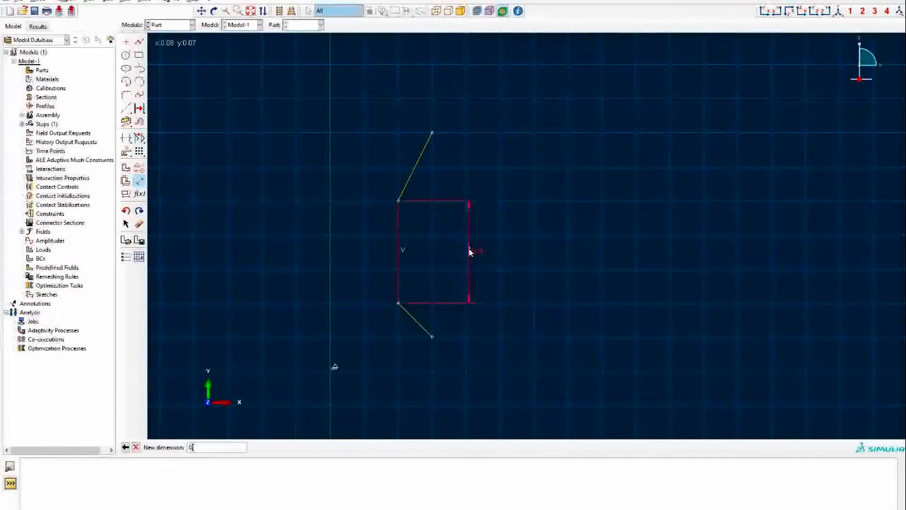
pyautogui.write('01')
pyautogui.press('Return')
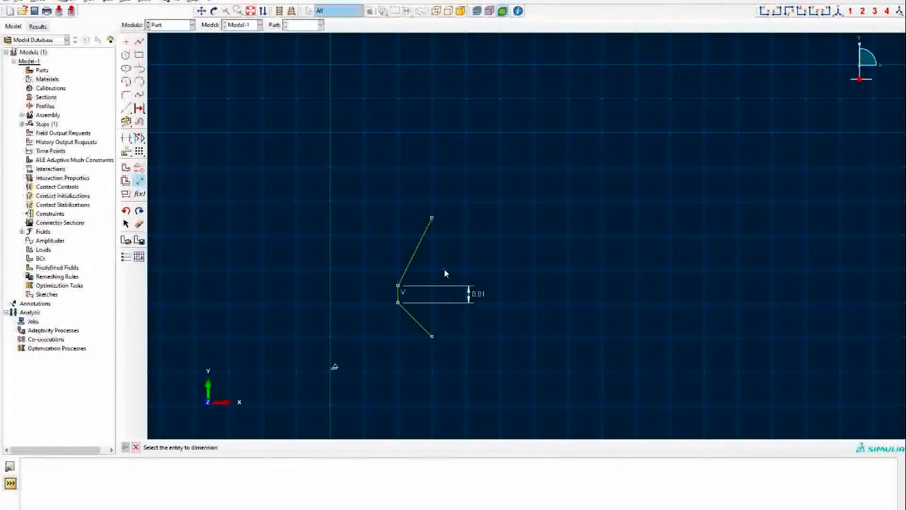
# Fillet both corners where the sloped lines meet the vertical line, using the same small radius for each
pyautogui.scroll(2, 446, 273)
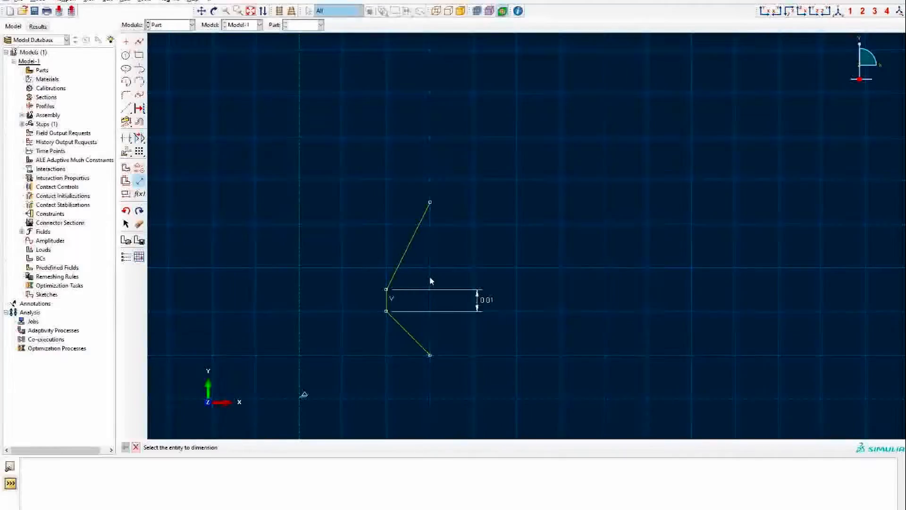
pyautogui.scroll(5, 401, 314)
pyautogui.scroll(-4, 400, 274)
pyautogui.scroll(3, 406, 347)
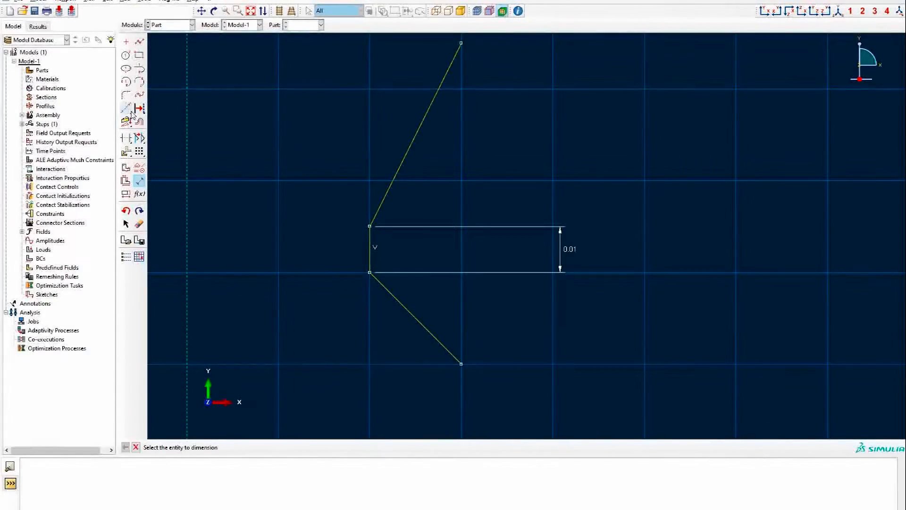
pyautogui.click(127, 96)
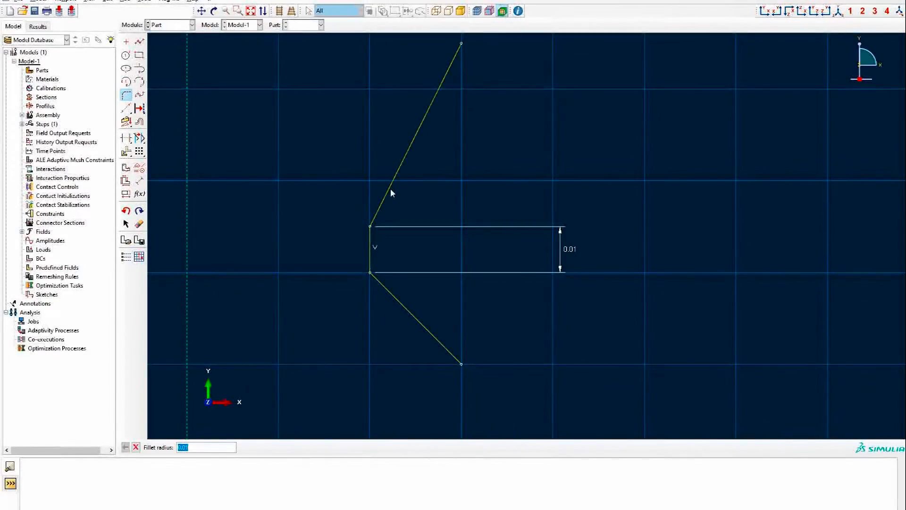
pyautogui.write('0')
pyautogui.write('.0')
pyautogui.write('05')
pyautogui.press('Return')
pyautogui.click(384, 197)
pyautogui.click(374, 245)
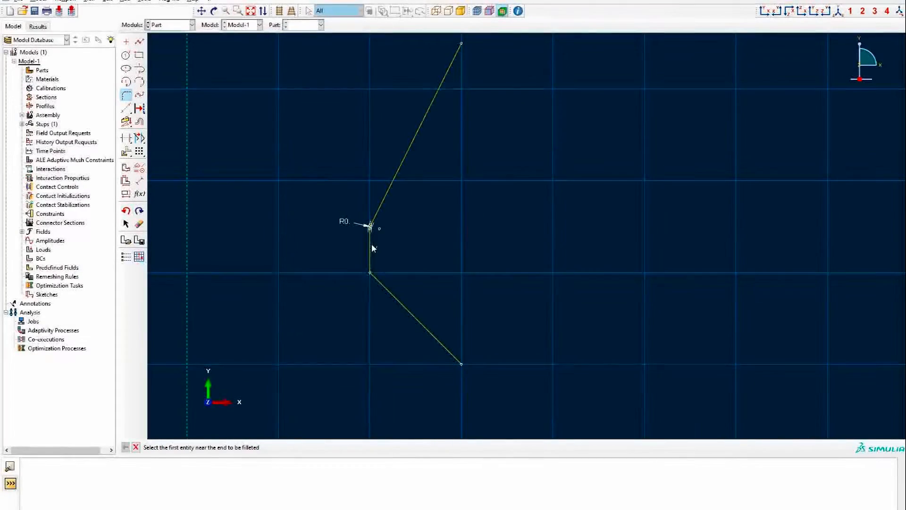
pyautogui.click(382, 286)
pyautogui.click(371, 263)
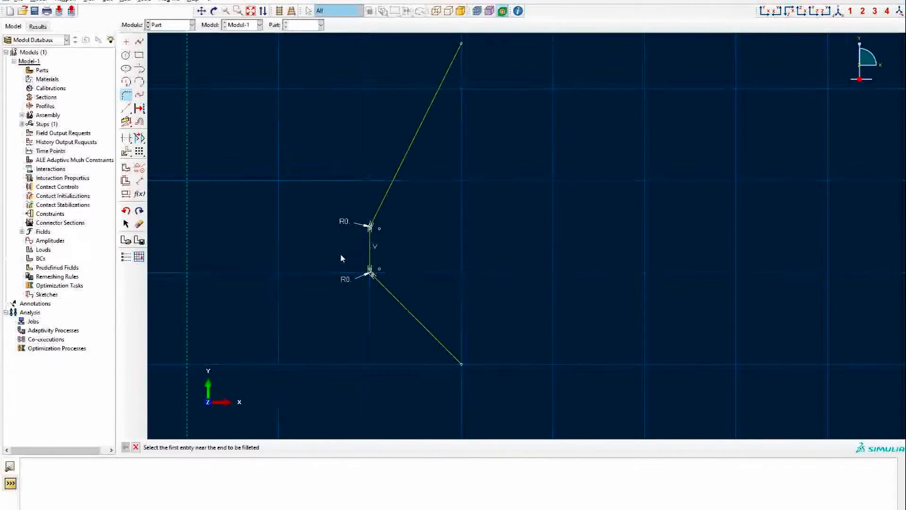
# Dimension the horizontal distance between the vertical line and the symmetry axis and set it to 0.00922
pyautogui.scroll(-3, 331, 239)
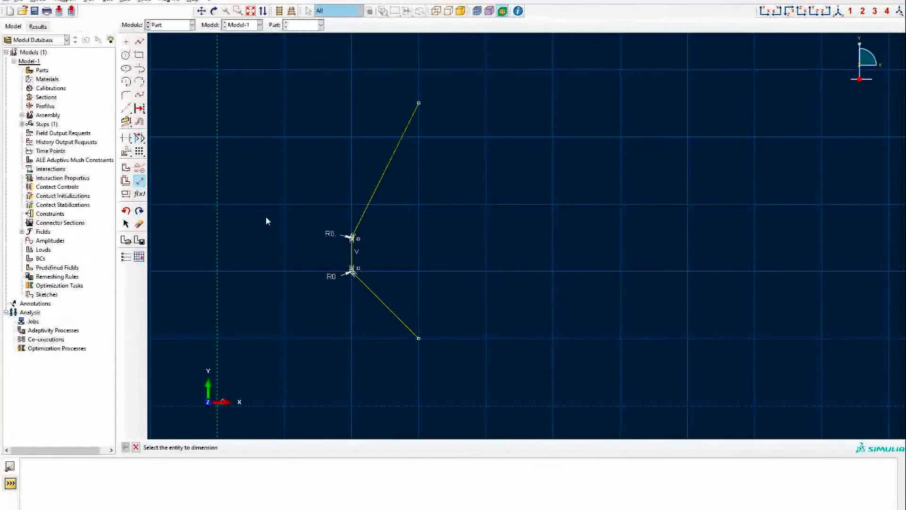
pyautogui.click(350, 258)
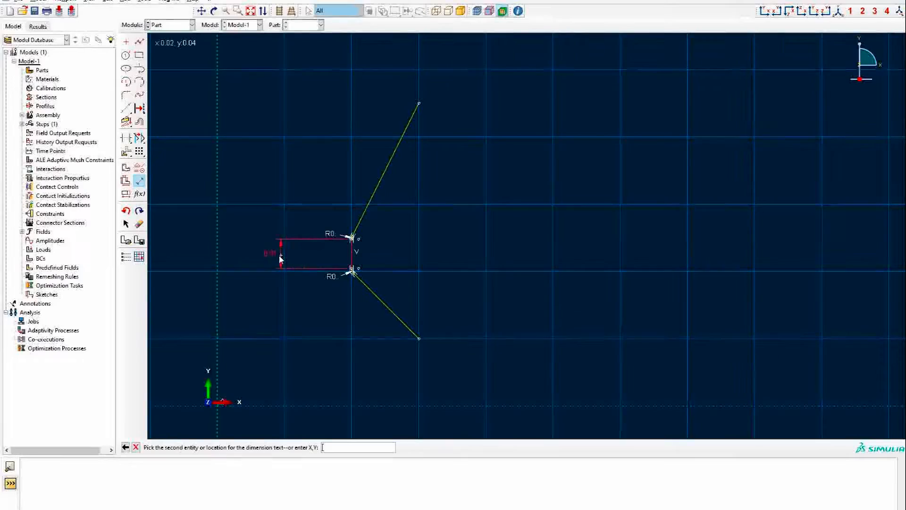
pyautogui.click(232, 252)
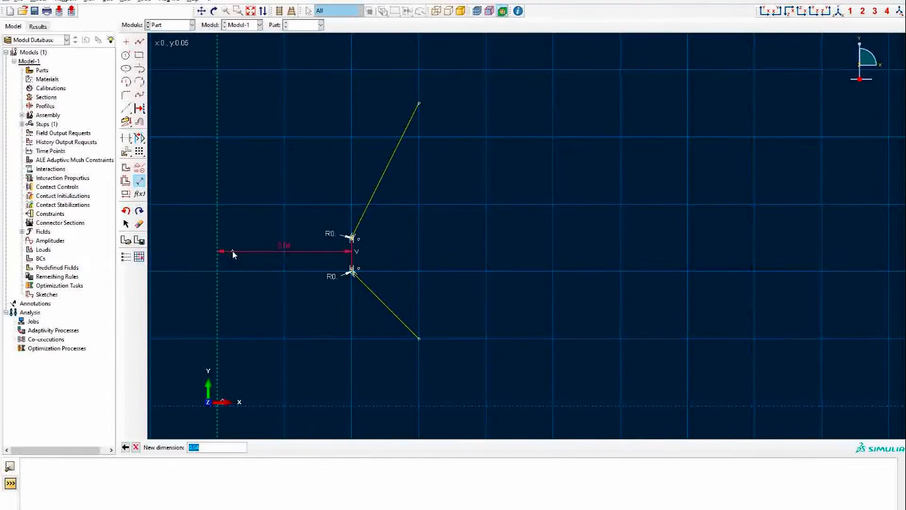
pyautogui.write('0.005')
pyautogui.press('BackSpace')
pyautogui.write('922')
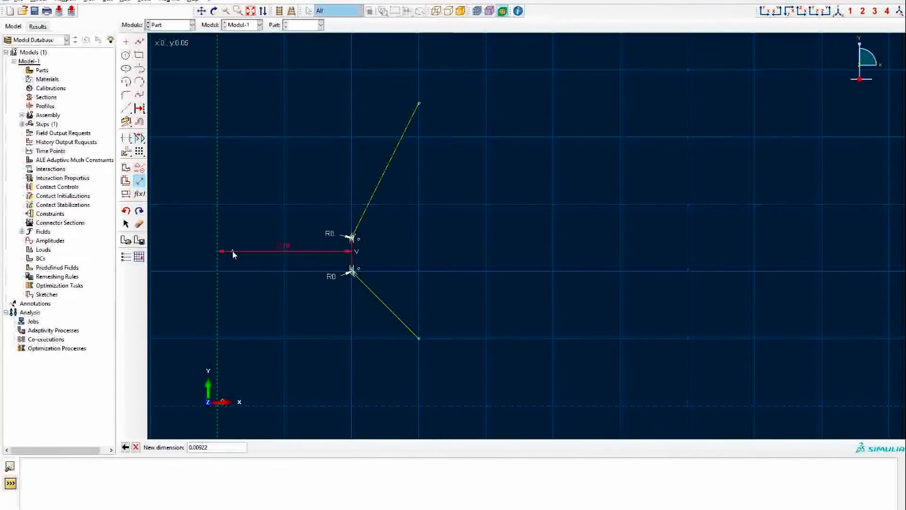
pyautogui.press('Return')
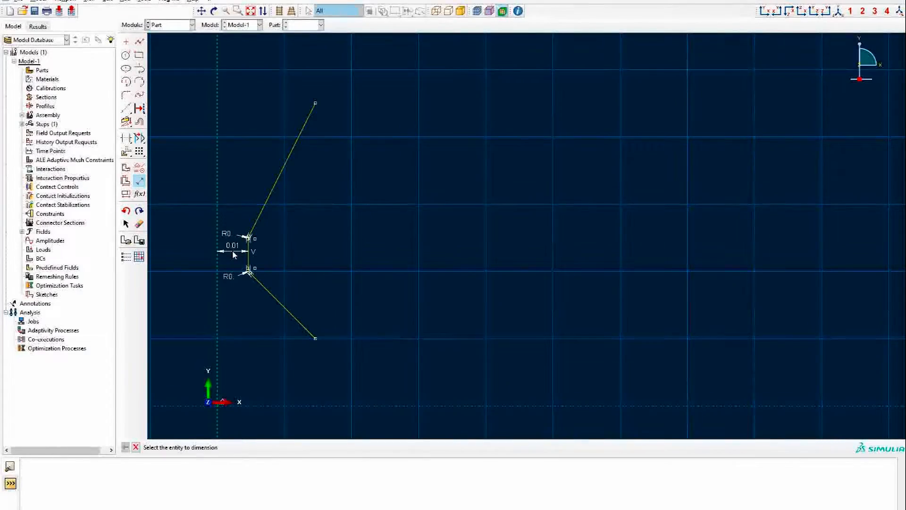
# Dimension the angle between the upper sloped line and the vertical line and set it to 150 degrees
pyautogui.scroll(-2, 287, 275)
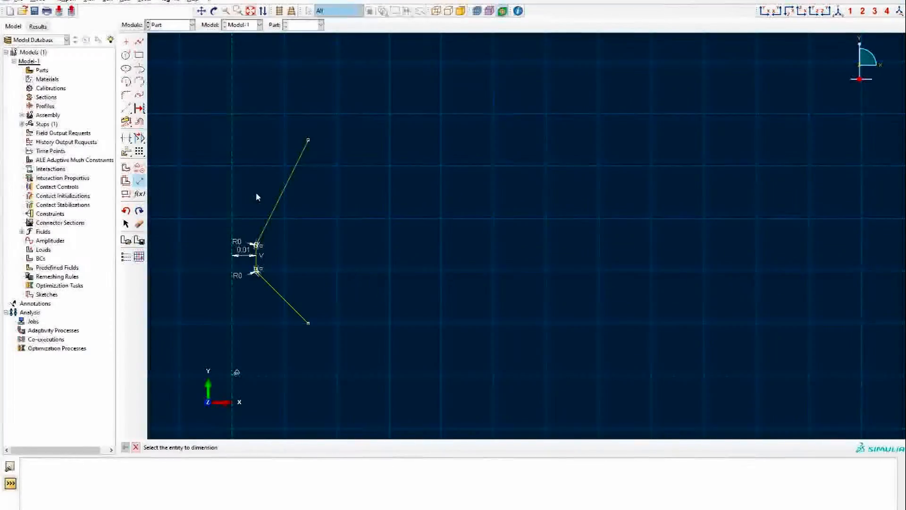
pyautogui.click(284, 197)
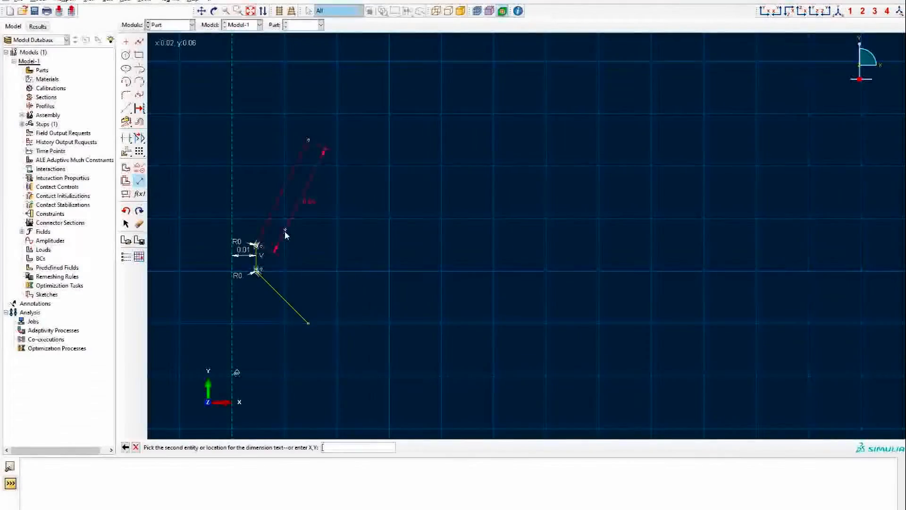
pyautogui.click(259, 260)
pyautogui.click(278, 251)
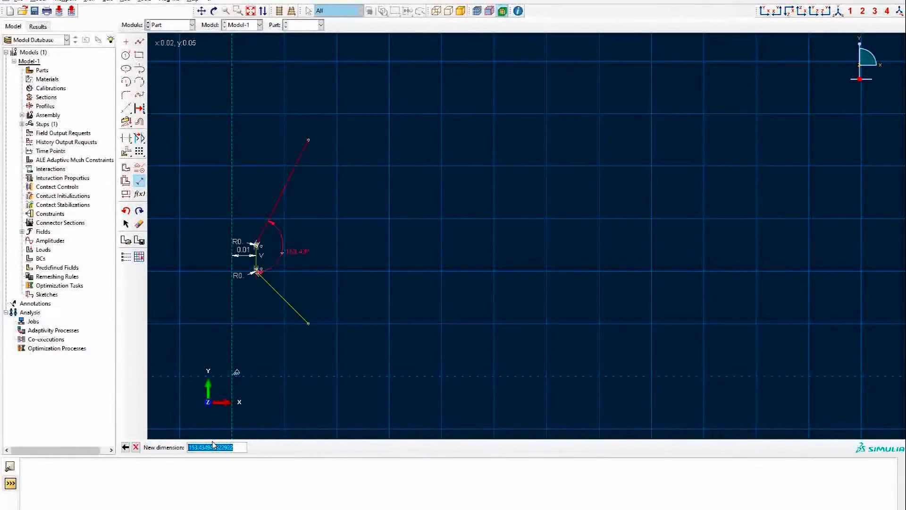
pyautogui.write('150')
pyautogui.press('Return')
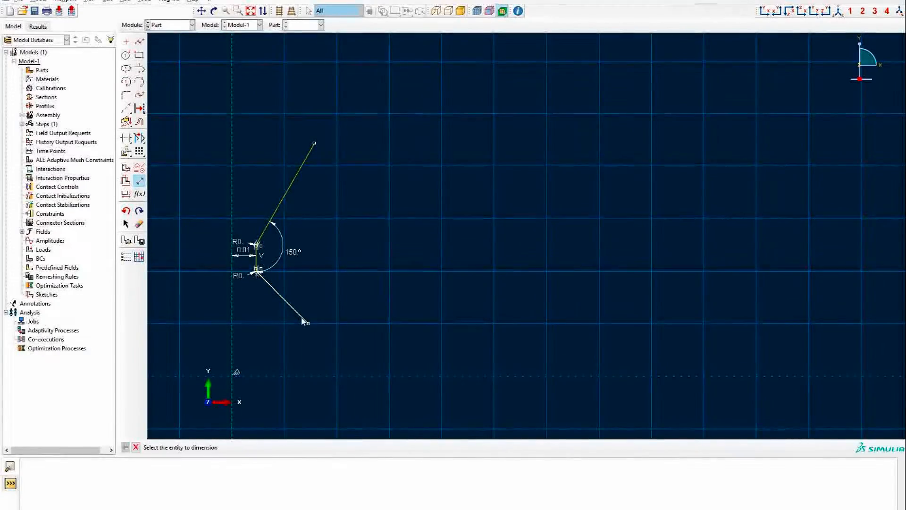
pyautogui.scroll(-1, 325, 309)
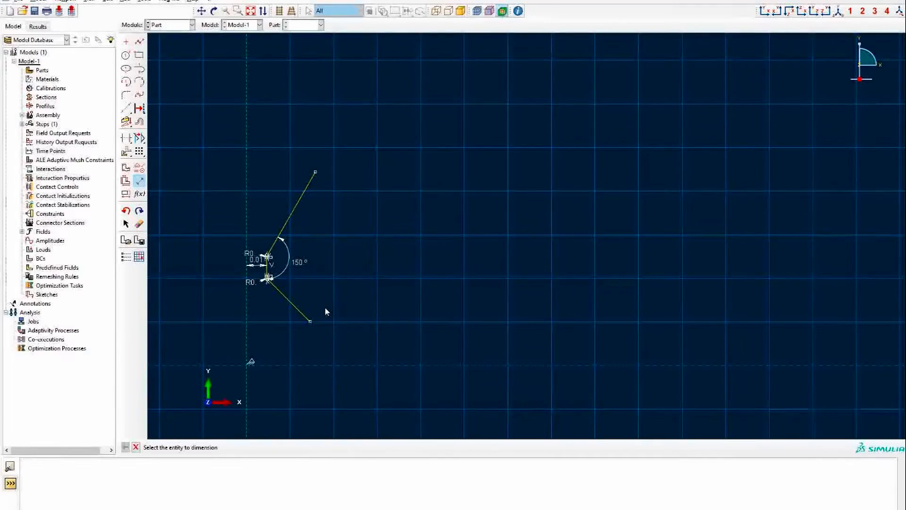
# Finish the die sketch and start an axisymmetric deformable shell part named Wir with approximate size 1
pyautogui.click(136, 448)
pyautogui.click(228, 447)
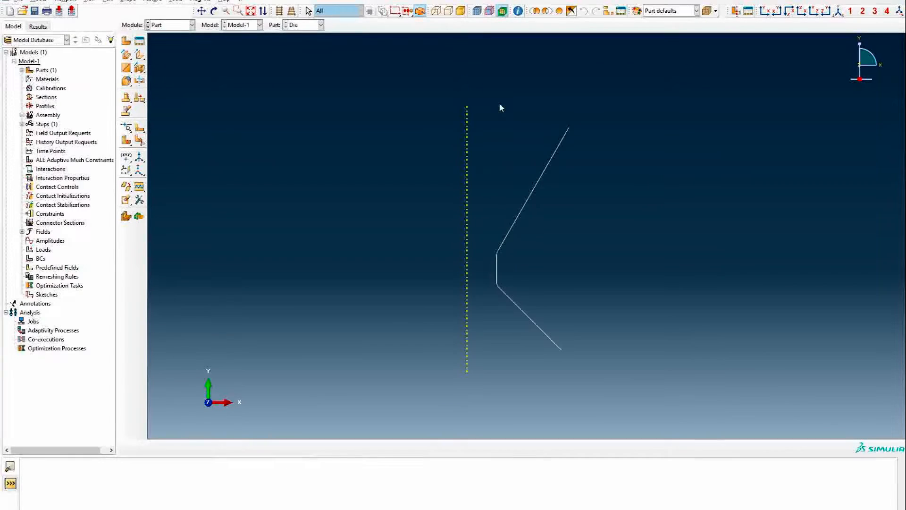
pyautogui.click(126, 42)
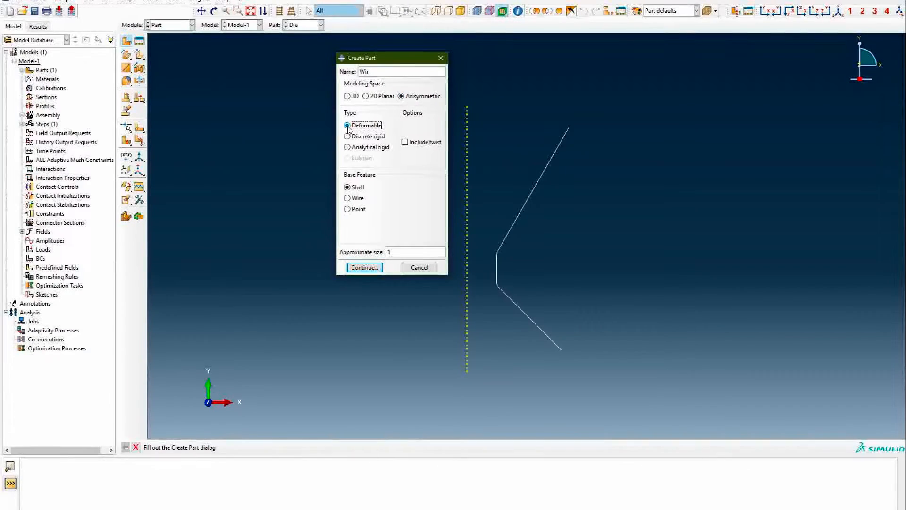
pyautogui.click(365, 267)
# Sketch a rectangle about 0.04 wide and 0.077 high with one vertical side on the symmetry axis
pyautogui.click(139, 55)
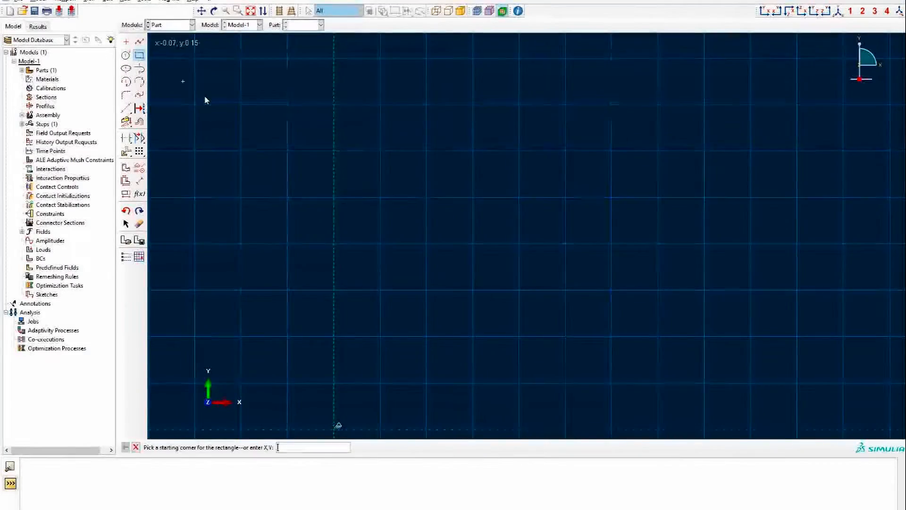
pyautogui.click(334, 112)
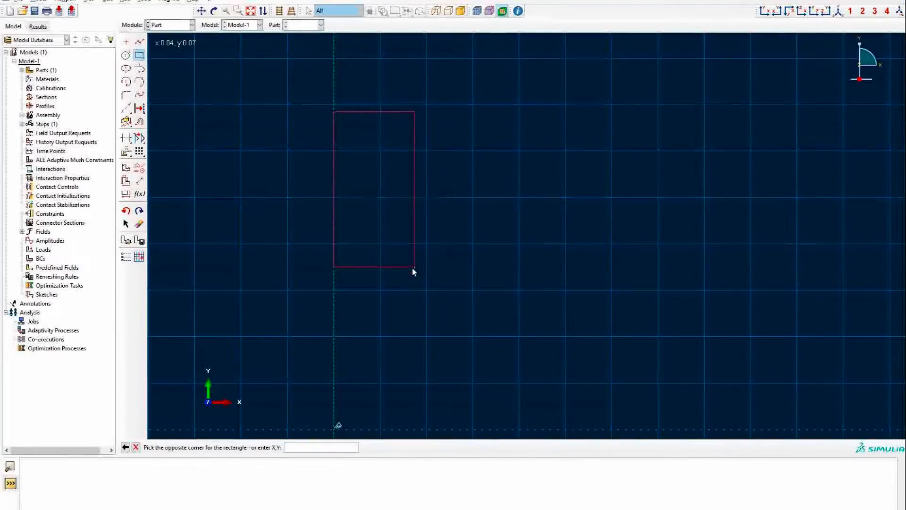
pyautogui.click(425, 289)
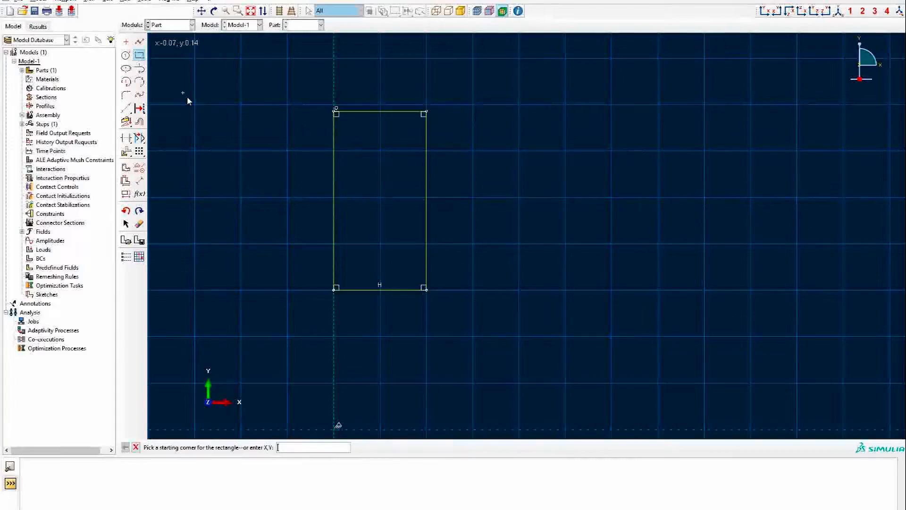
# Dimension the rectangle's vertical side away from the axis and set its height to 0.05
pyautogui.click(139, 181)
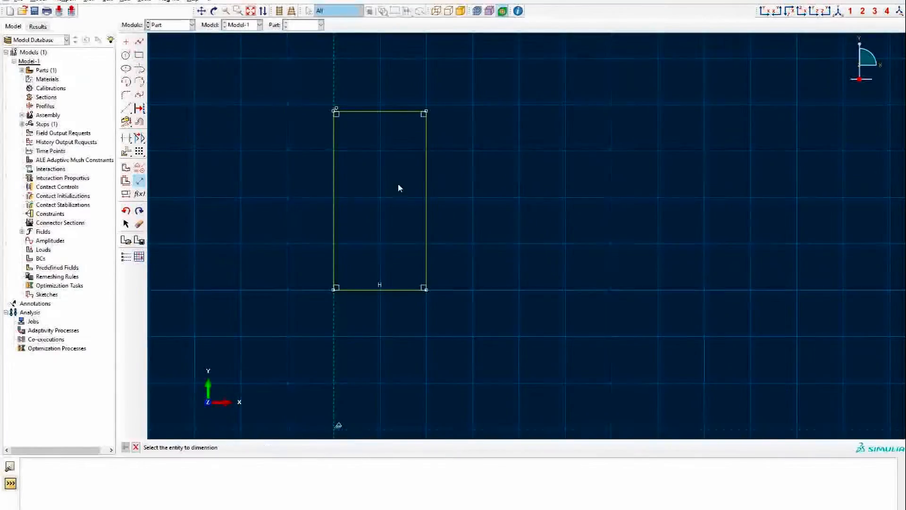
pyautogui.click(427, 184)
pyautogui.click(465, 192)
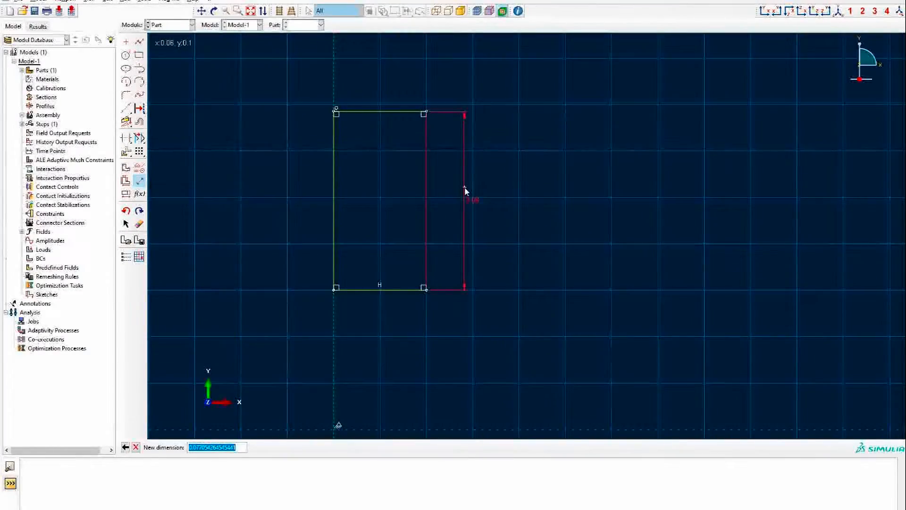
pyautogui.write('0.05')
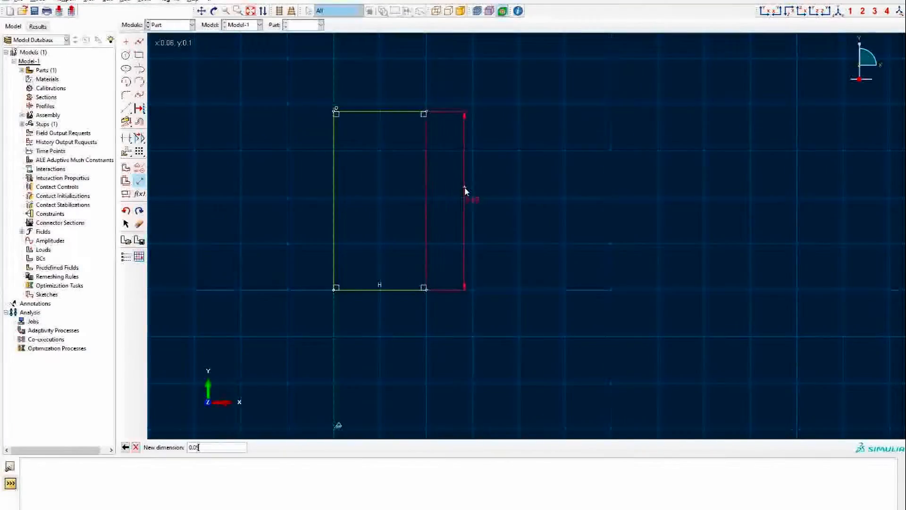
pyautogui.press('Return')
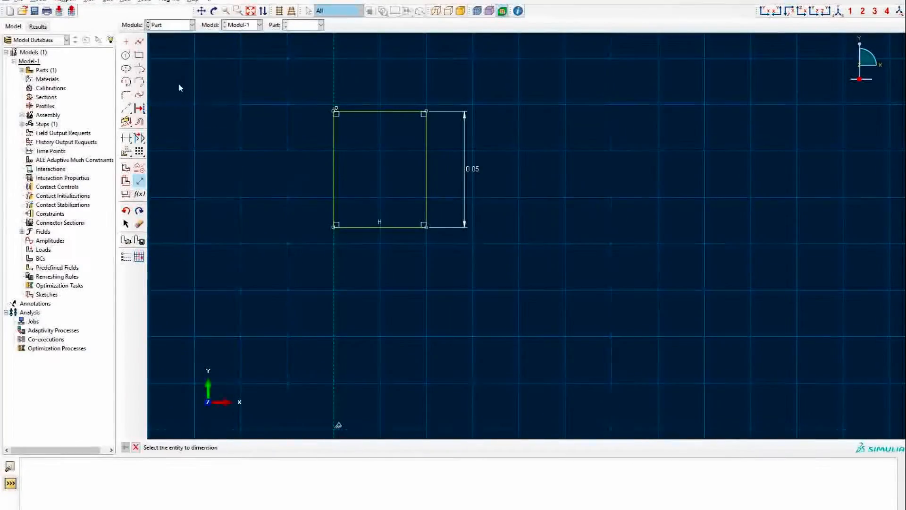
# Dimension the rectangle's lower edge and set its width to 0.01
pyautogui.click(396, 228)
pyautogui.click(383, 278)
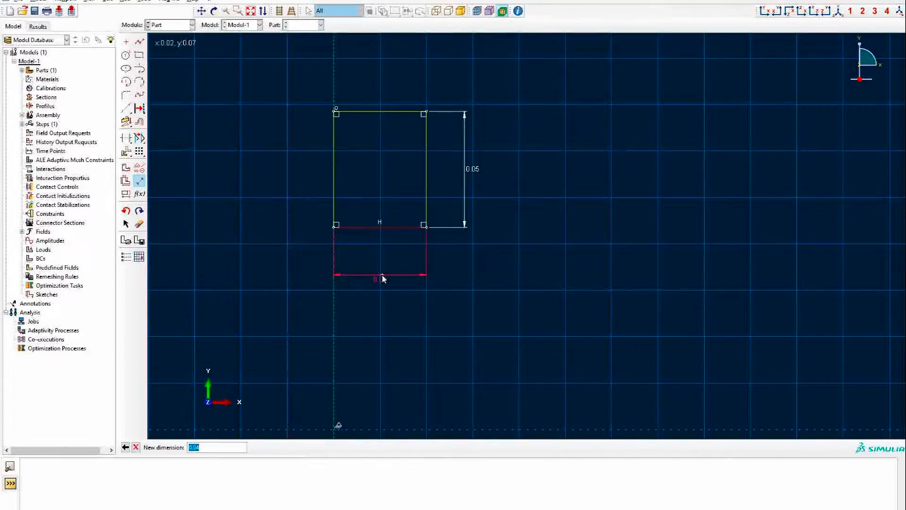
pyautogui.write('0')
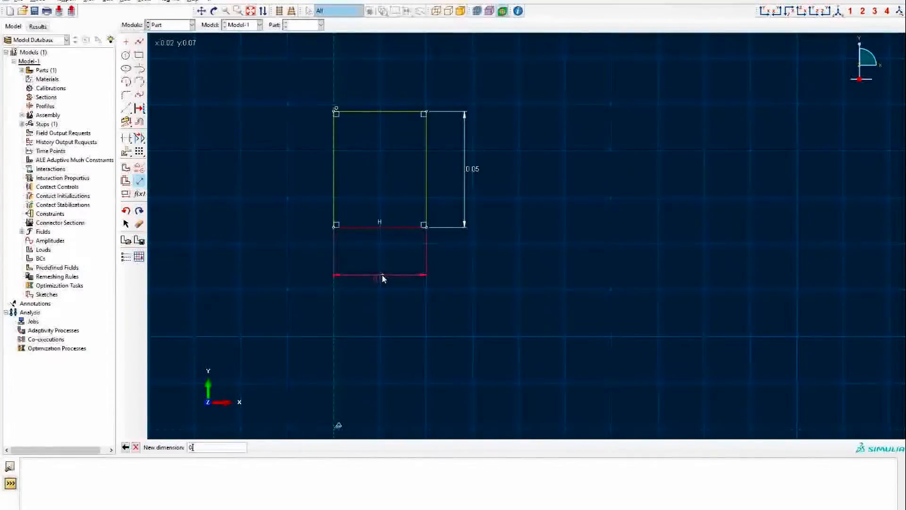
pyautogui.write('.01')
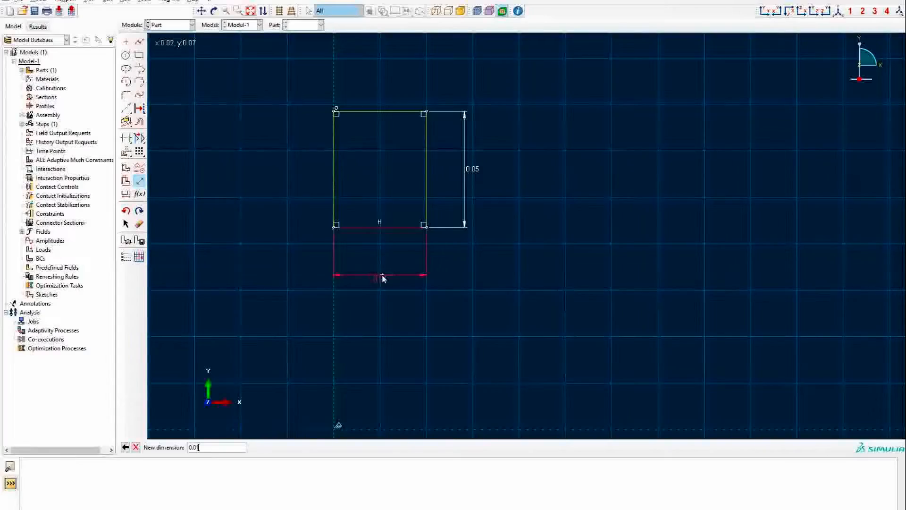
pyautogui.press('Return')
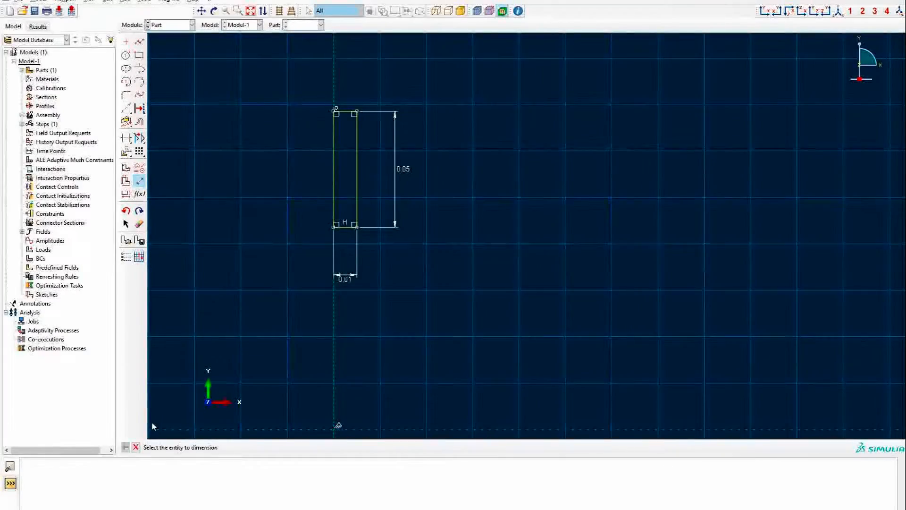
# End dimensioning and finish the rectangle sketch to create the Wir part
pyautogui.click(136, 447)
pyautogui.click(247, 447)
pyautogui.scroll(1, 387, 264)
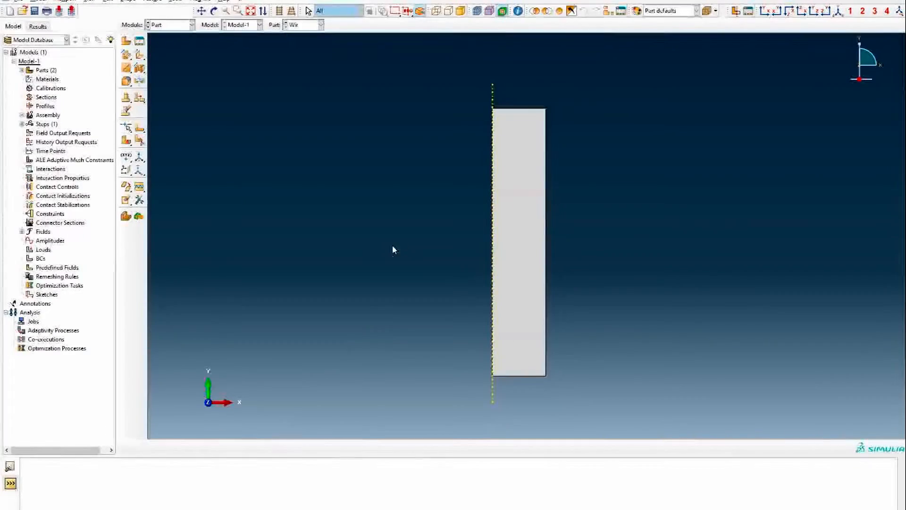
pyautogui.scroll(1, 394, 249)
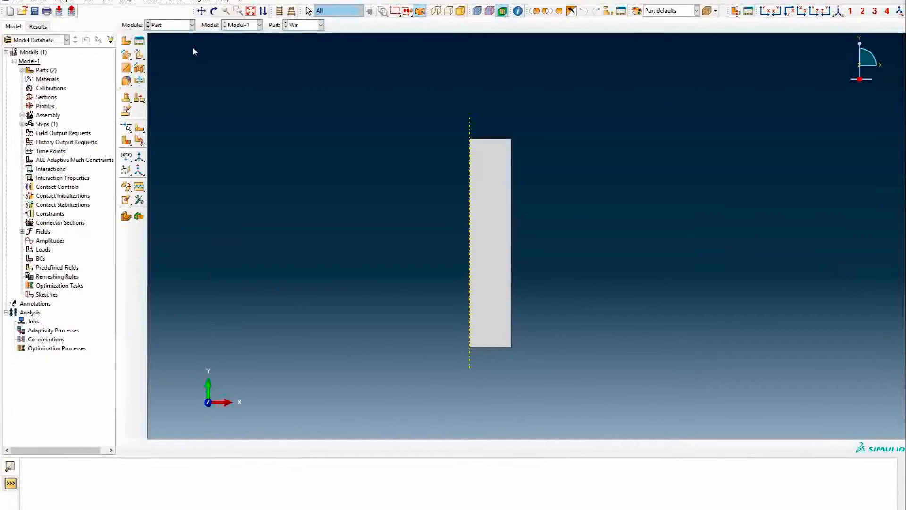
# Switch to the Property module, view the die part and return to the Wir part
pyautogui.click(181, 28)
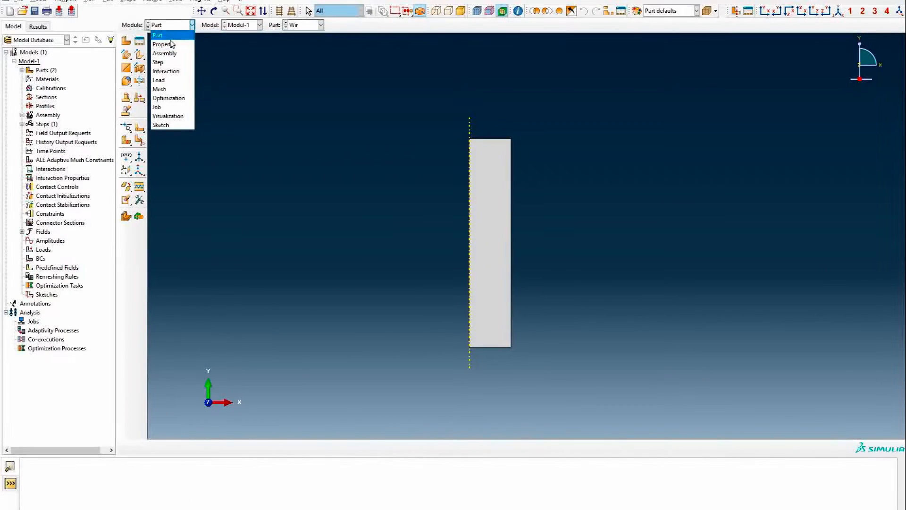
pyautogui.click(171, 44)
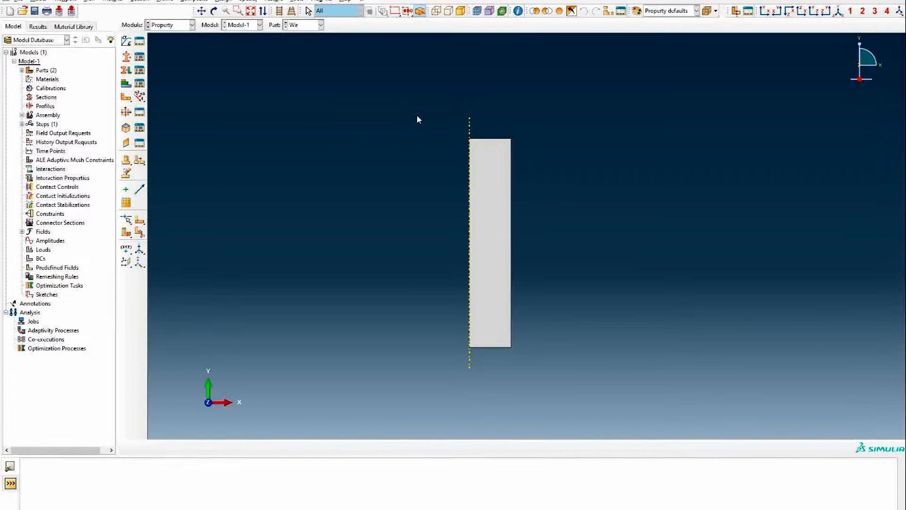
pyautogui.click(321, 24)
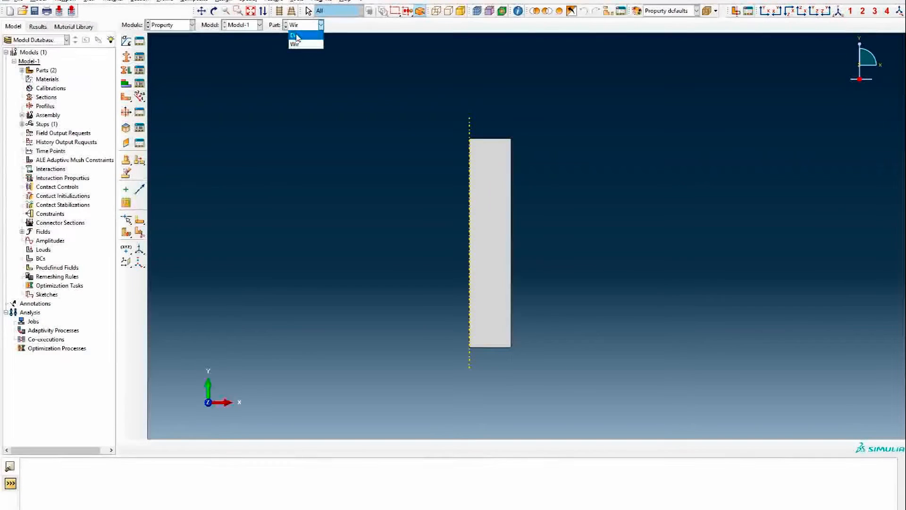
pyautogui.click(297, 35)
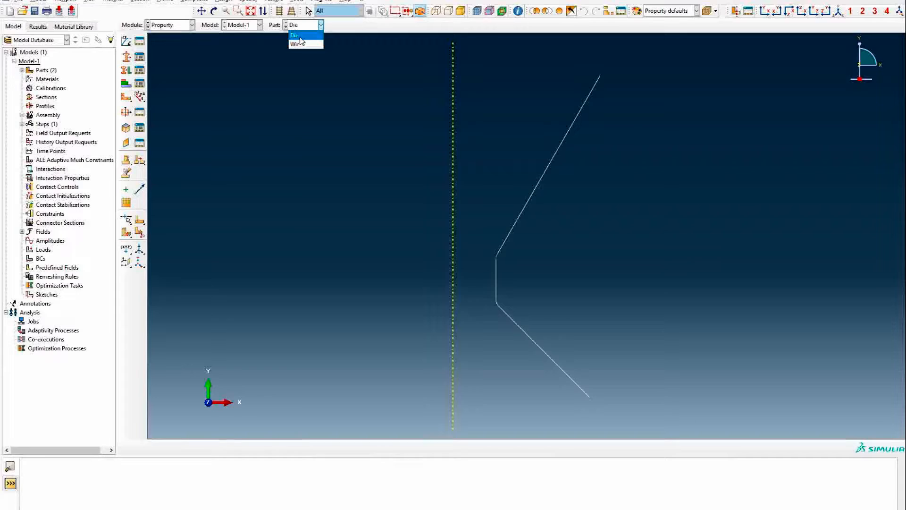
pyautogui.click(296, 46)
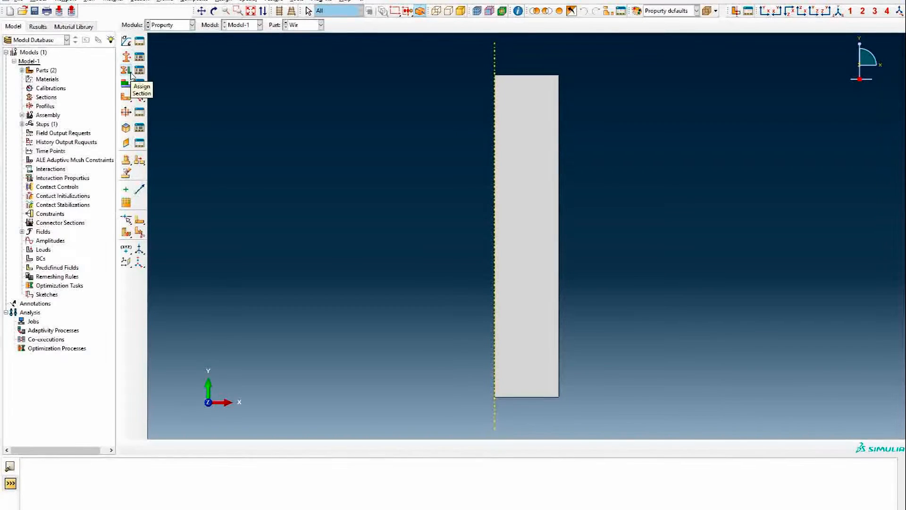
# Create a material named Copper and give it a uniform mass density of 8960
pyautogui.click(127, 42)
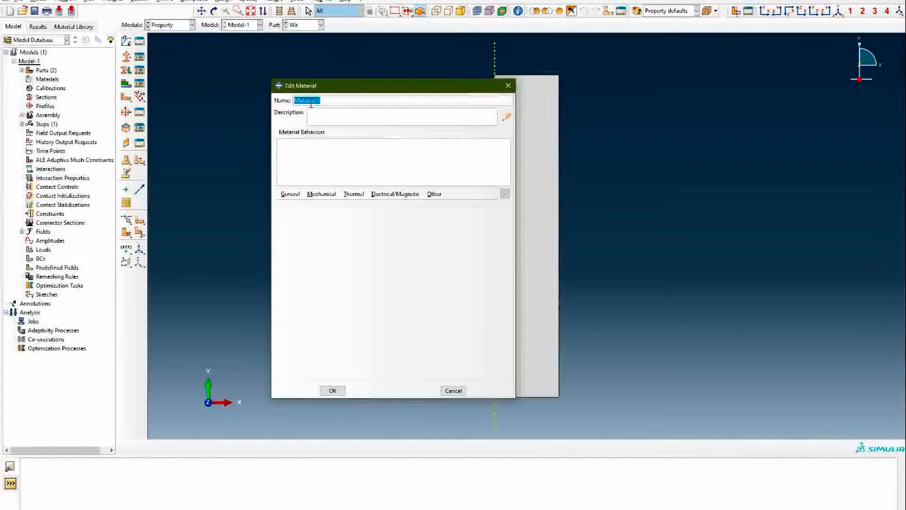
pyautogui.write('Copper')
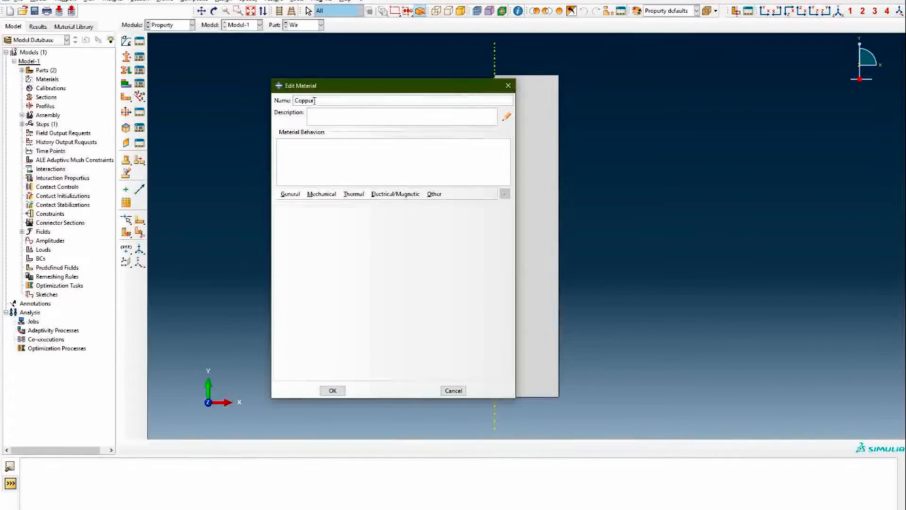
pyautogui.click(290, 194)
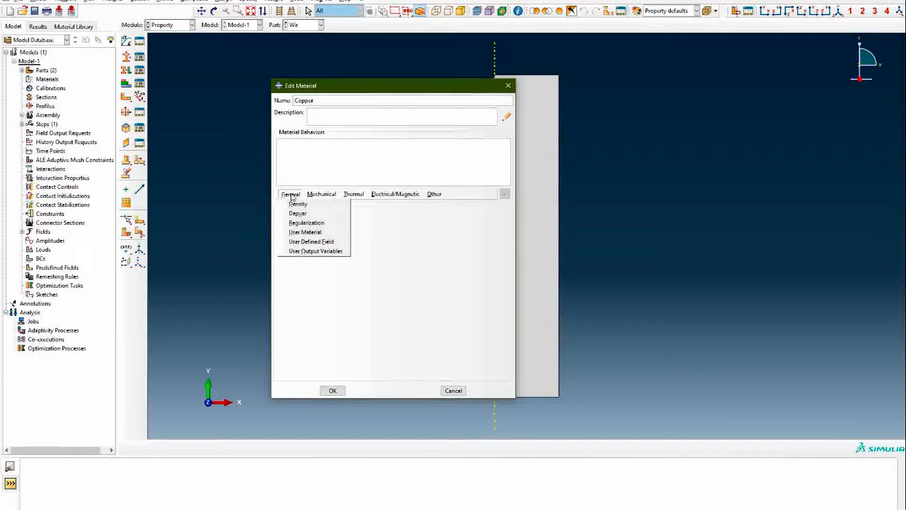
pyautogui.click(321, 194)
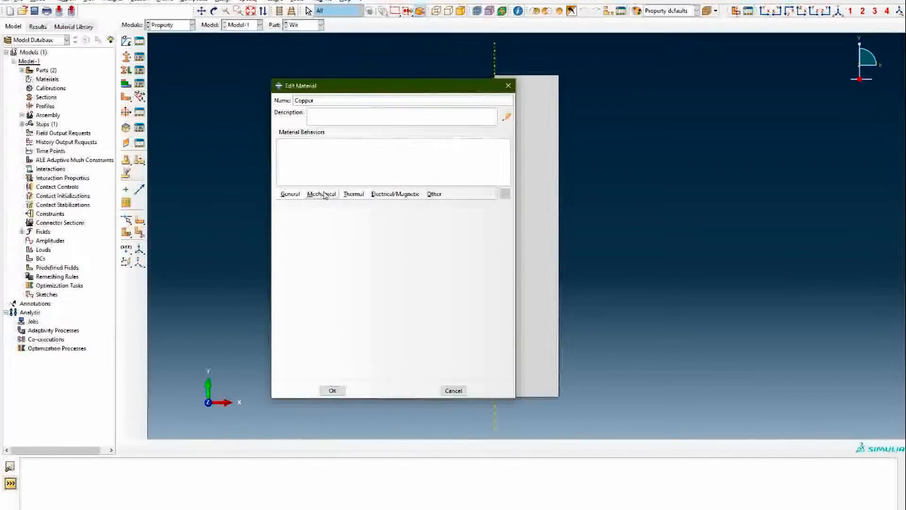
pyautogui.click(322, 194)
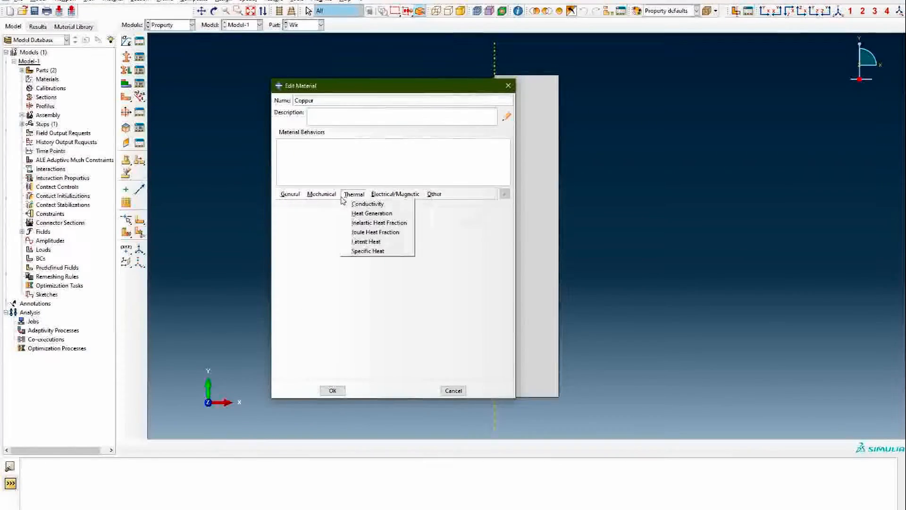
pyautogui.moveTo(357, 207)
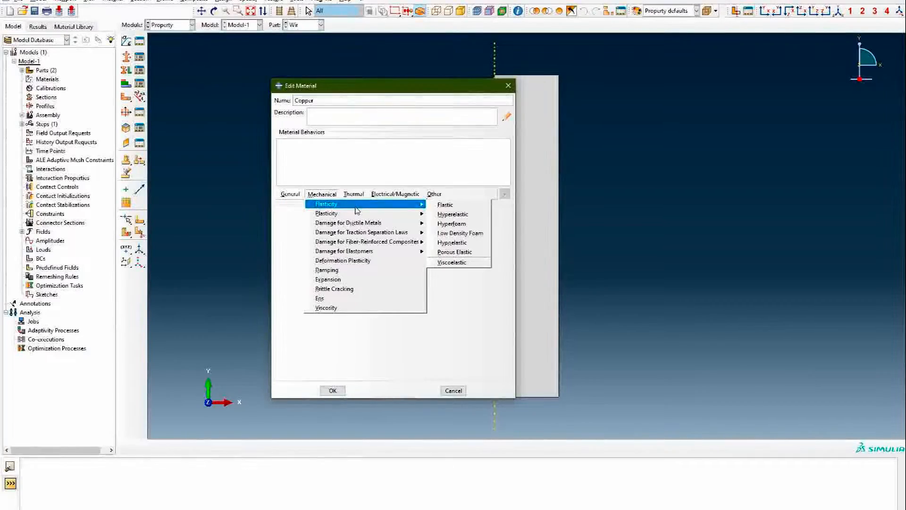
pyautogui.moveTo(334, 214)
pyautogui.moveTo(290, 194)
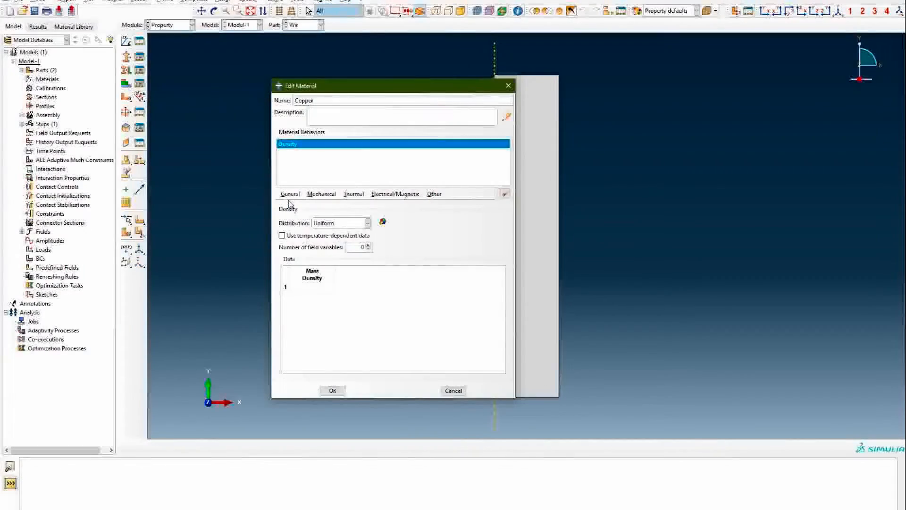
pyautogui.click(316, 286)
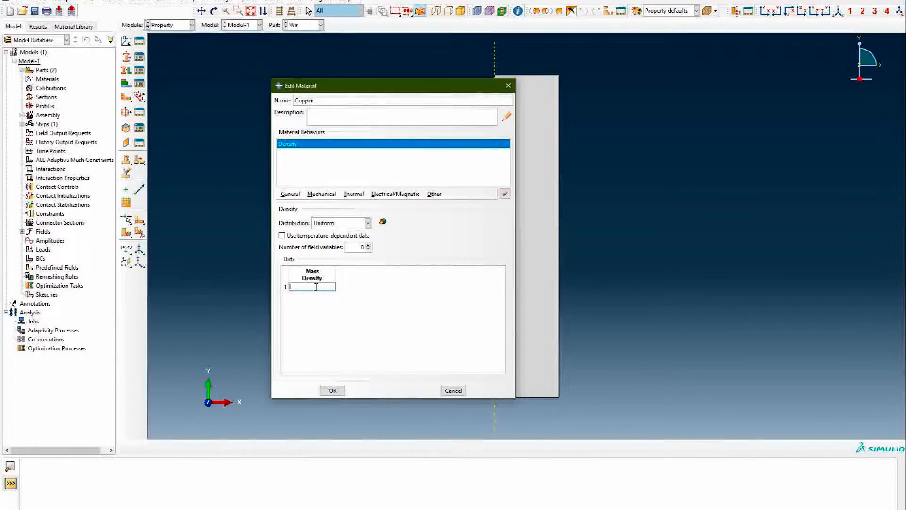
pyautogui.write('60')
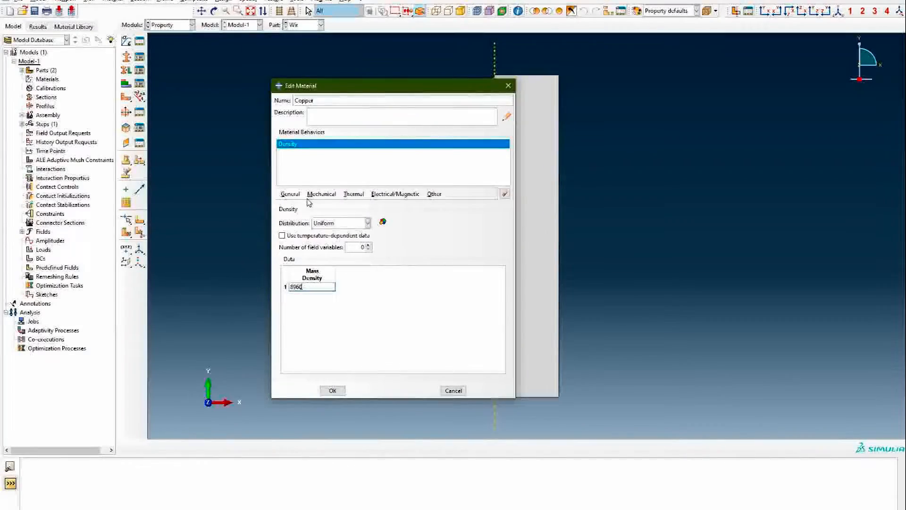
# Add isotropic elastic behaviour to Copper with a Young's modulus of 133e9 and a Poisson's ratio of 0.35
pyautogui.moveTo(406, 204)
pyautogui.click(441, 204)
pyautogui.click(309, 324)
pyautogui.click(308, 323)
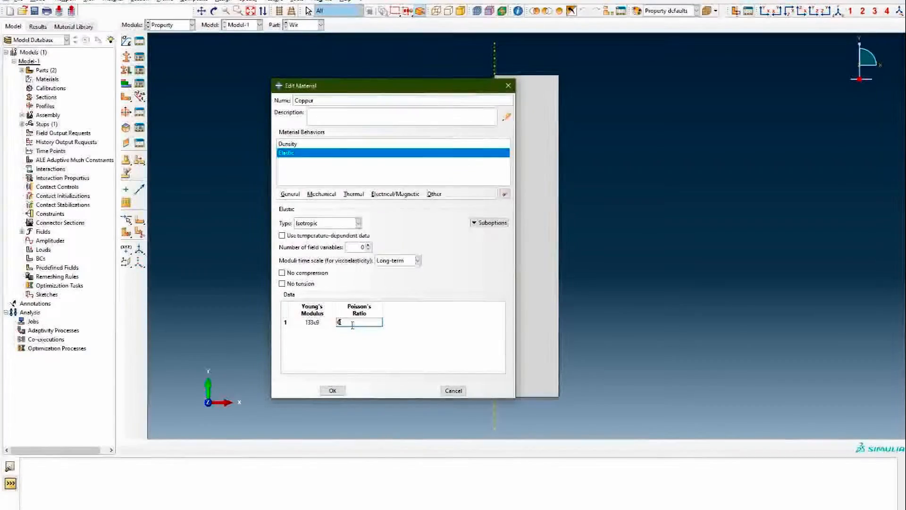
pyautogui.write('5')
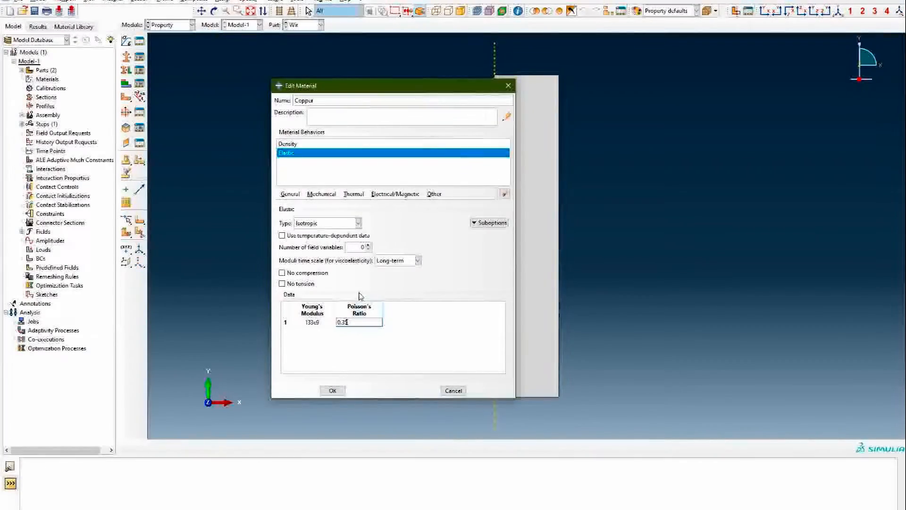
# Add isotropic plasticity to Copper, filling its table with the Editor text file's ten rows, from yield stress 200582000 at strain 0 to 308774000 at 0.236
pyautogui.click(322, 194)
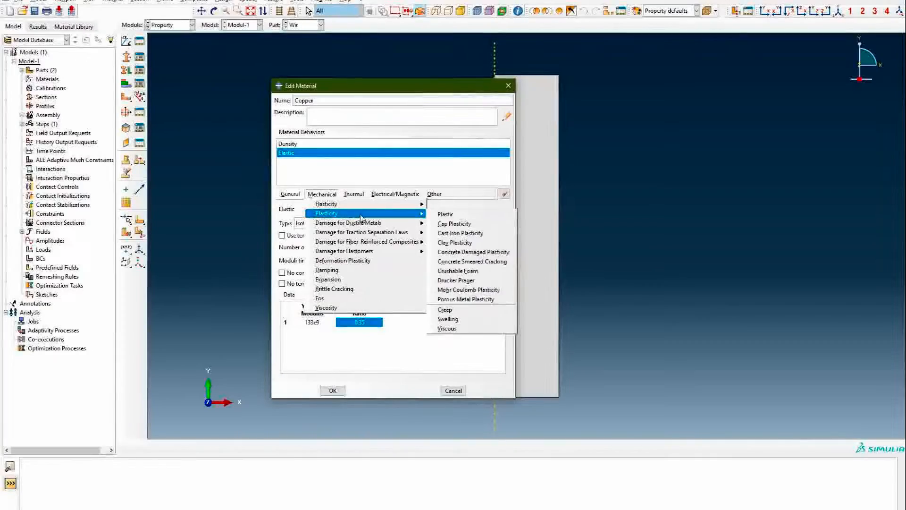
pyautogui.click(446, 214)
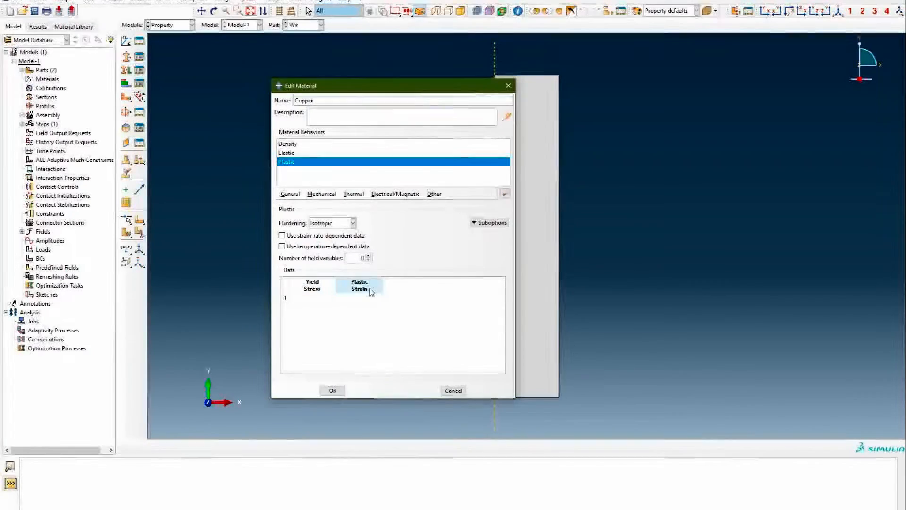
pyautogui.hotkey('alt', 'Tab')
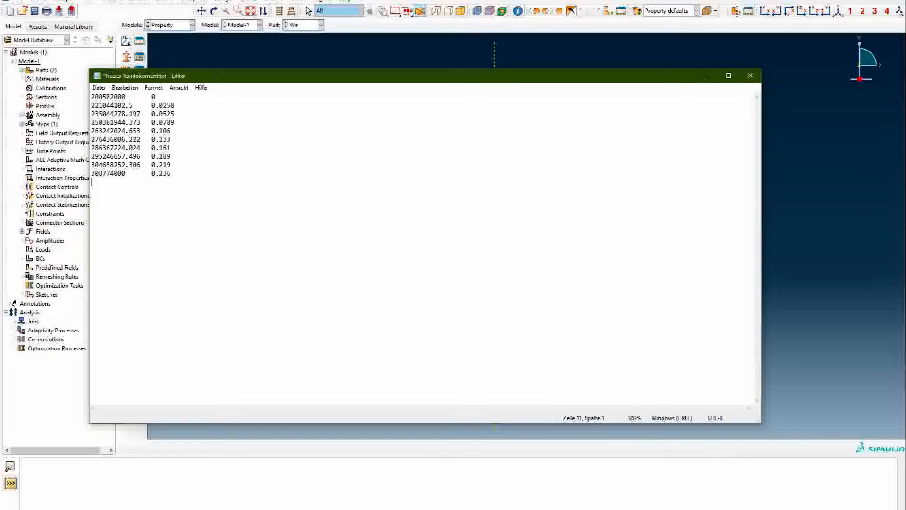
pyautogui.moveTo(91, 96); pyautogui.dragTo(178, 130)
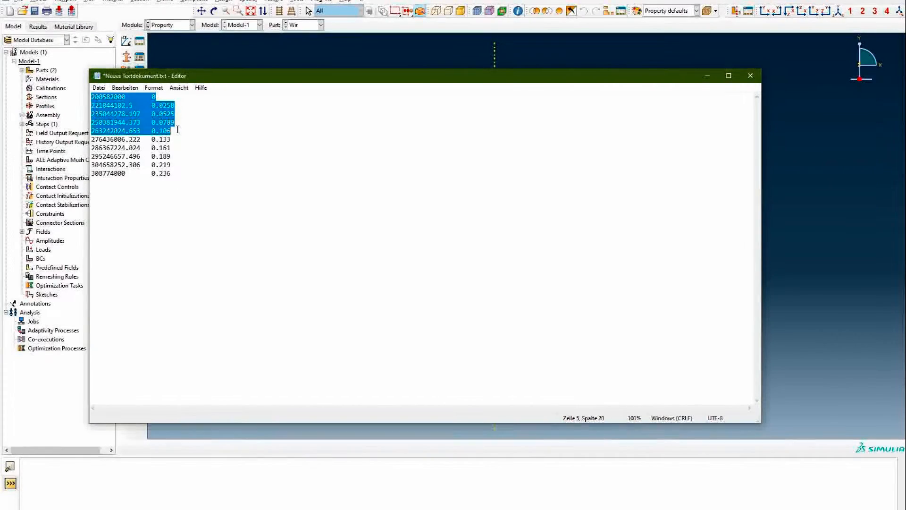
pyautogui.rightClick(161, 154)
pyautogui.click(191, 184)
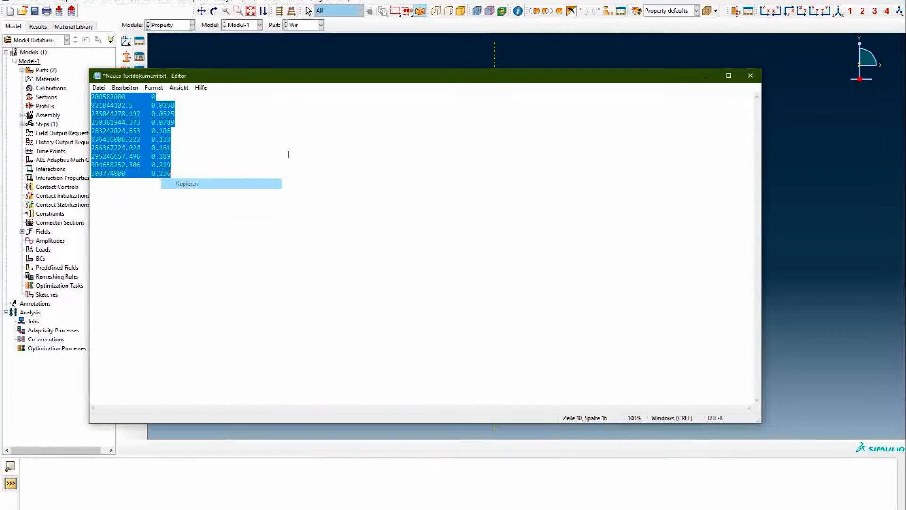
pyautogui.click(540, 63)
pyautogui.click(313, 296)
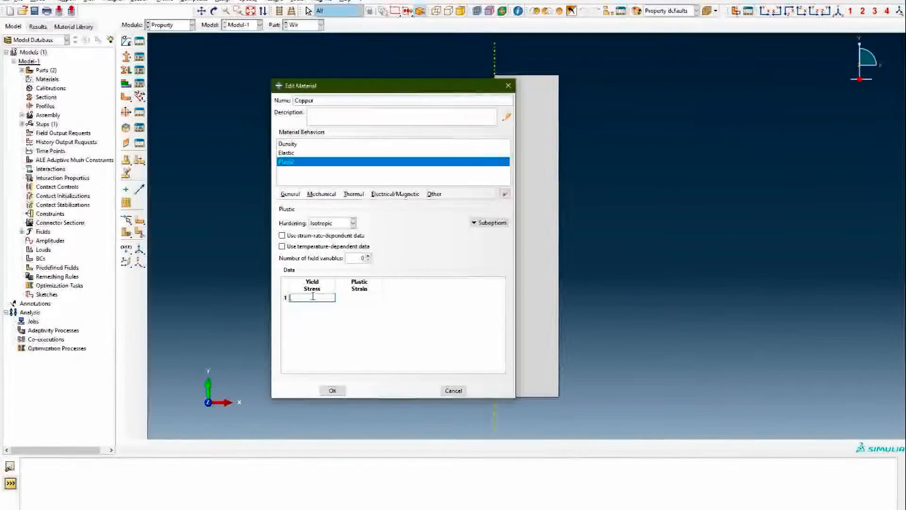
pyautogui.hotkey('ctrl', 'v')
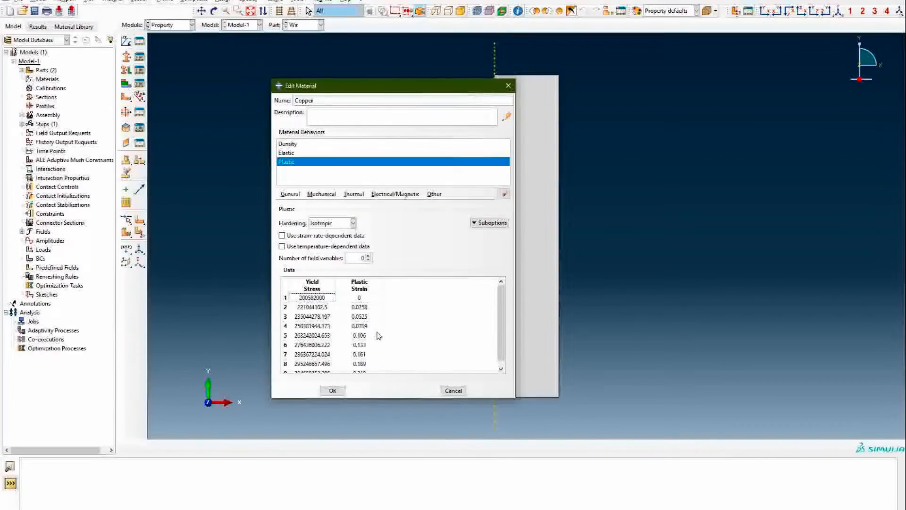
# Check the plastic data rows, save the Copper material and view it in the Material Manager
pyautogui.scroll(1, 500, 309)
pyautogui.moveTo(501, 309); pyautogui.dragTo(501, 307)
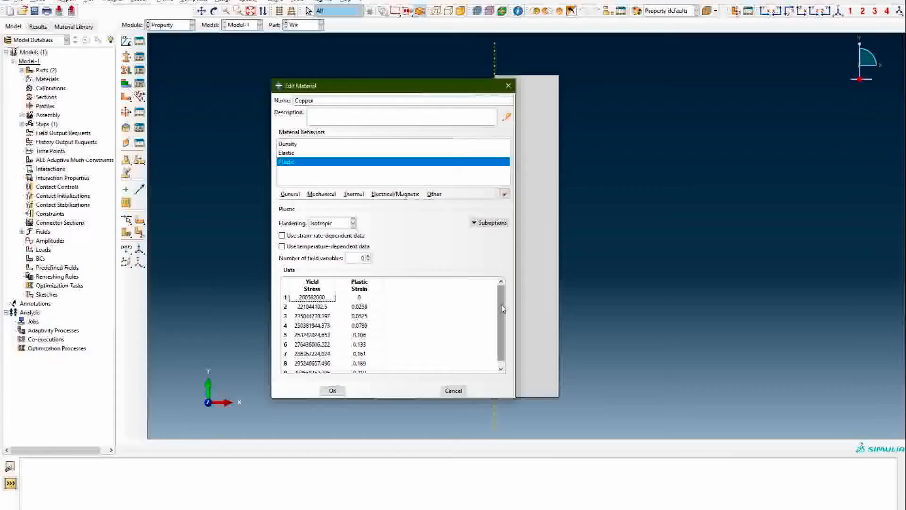
pyautogui.scroll(-1, 359, 372)
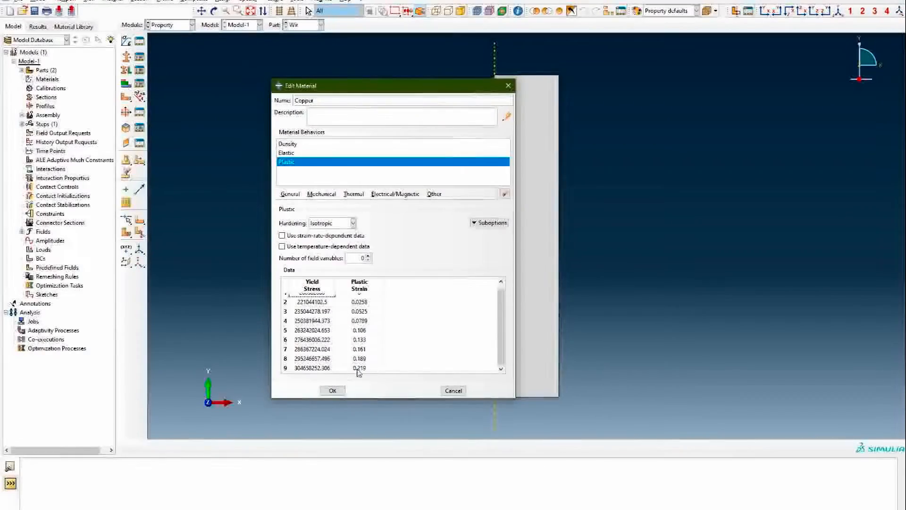
pyautogui.scroll(1, 345, 369)
pyautogui.scroll(-1, 360, 306)
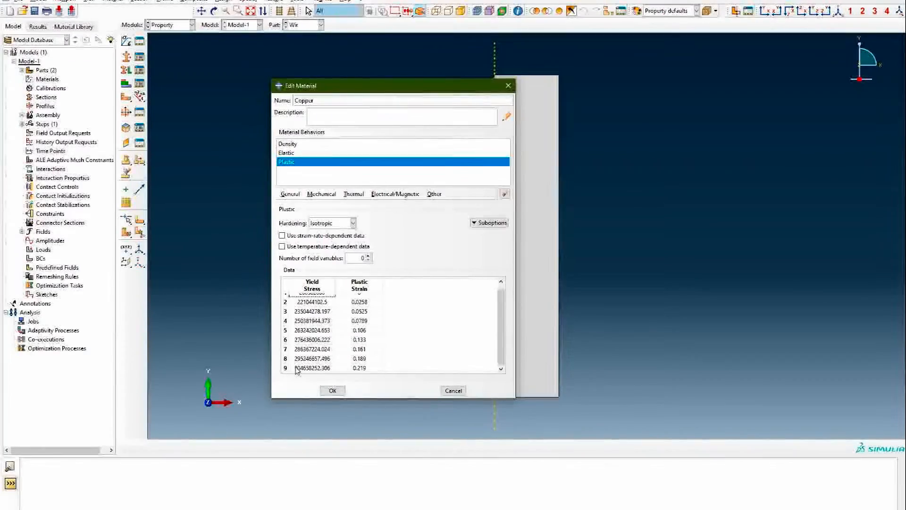
pyautogui.scroll(1, 334, 358)
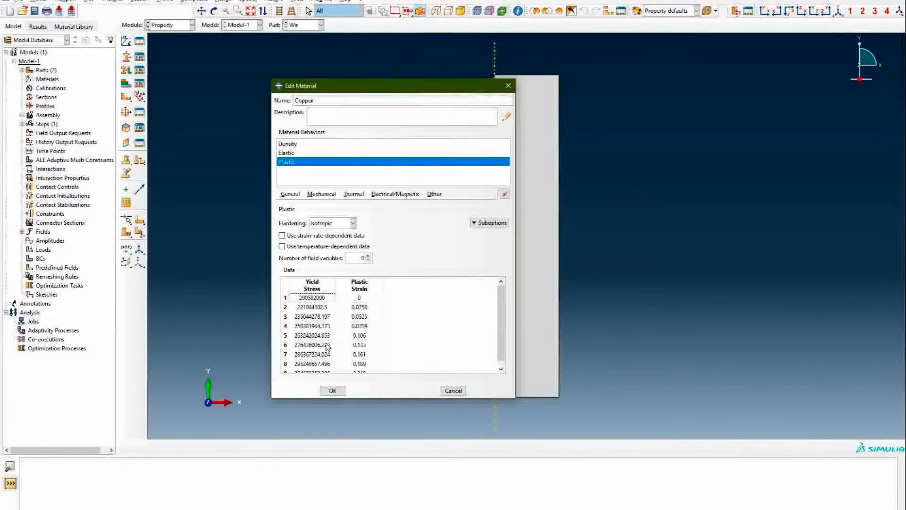
pyautogui.click(330, 390)
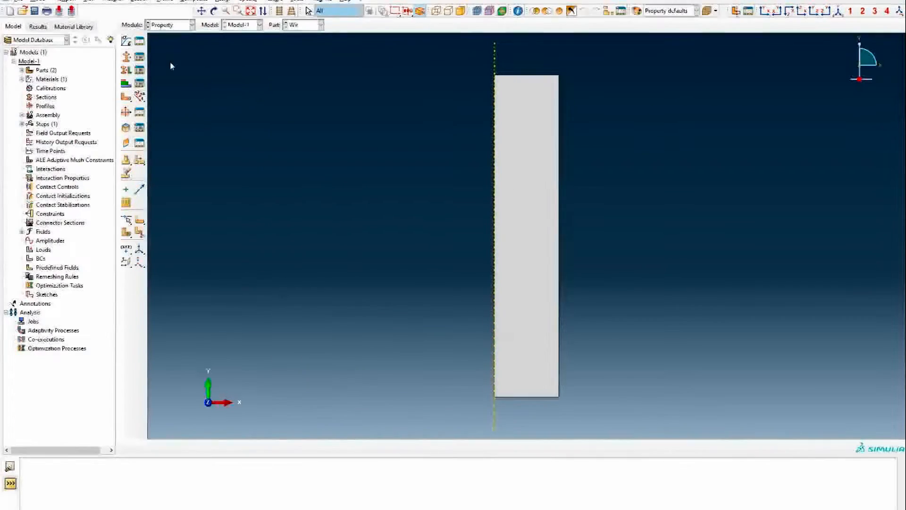
pyautogui.click(140, 42)
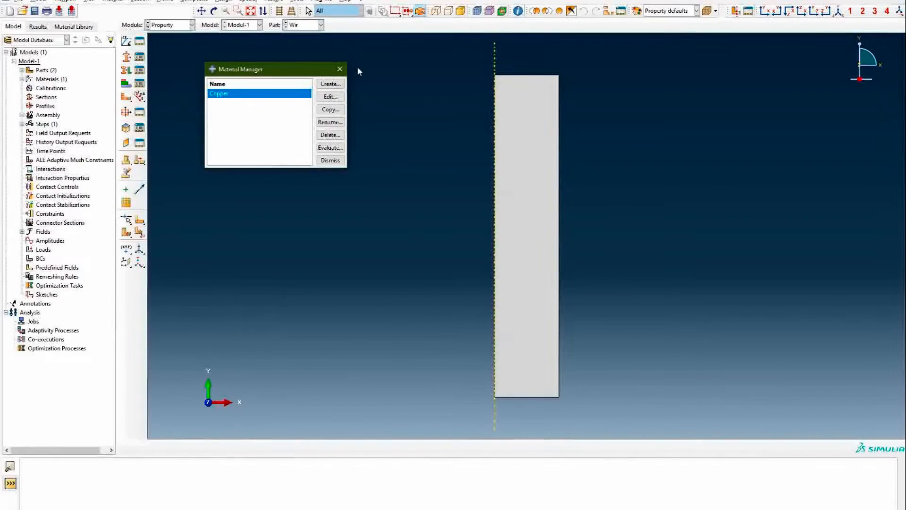
pyautogui.click(340, 69)
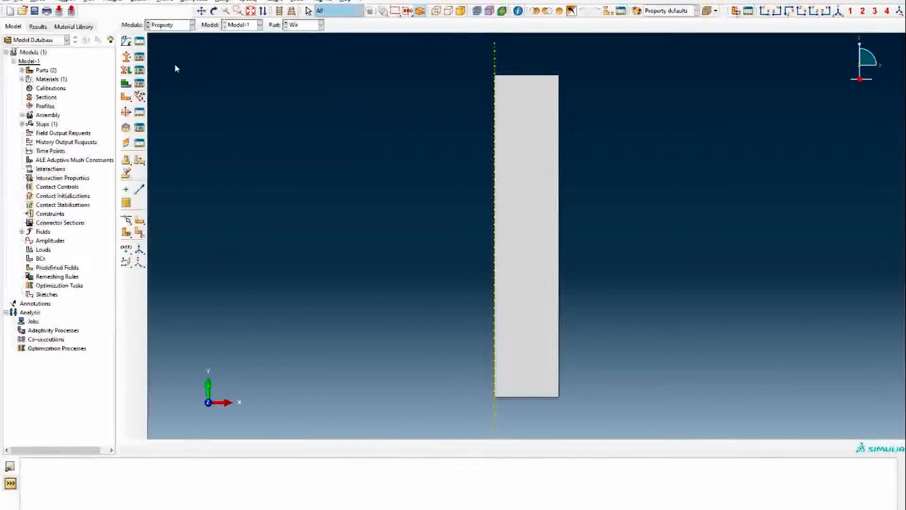
# Create a solid homogeneous section named Section-1 that uses the Copper material
pyautogui.click(126, 57)
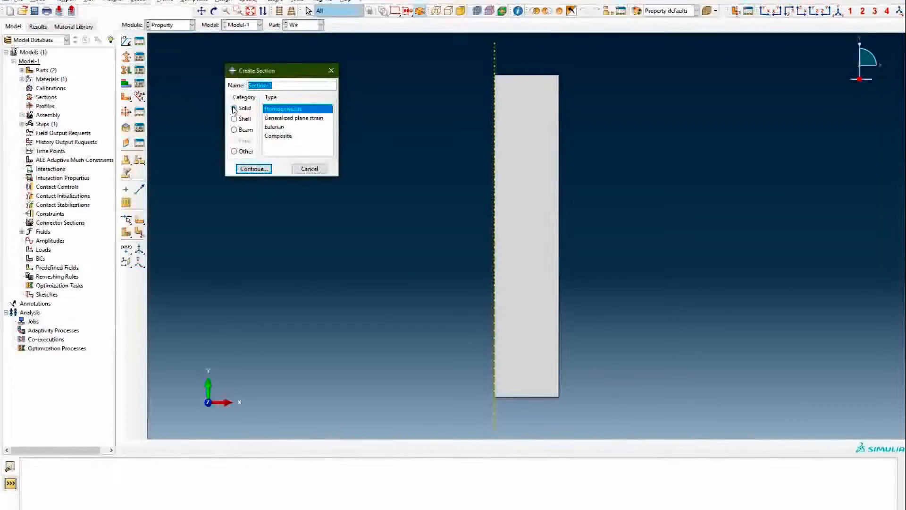
pyautogui.click(255, 169)
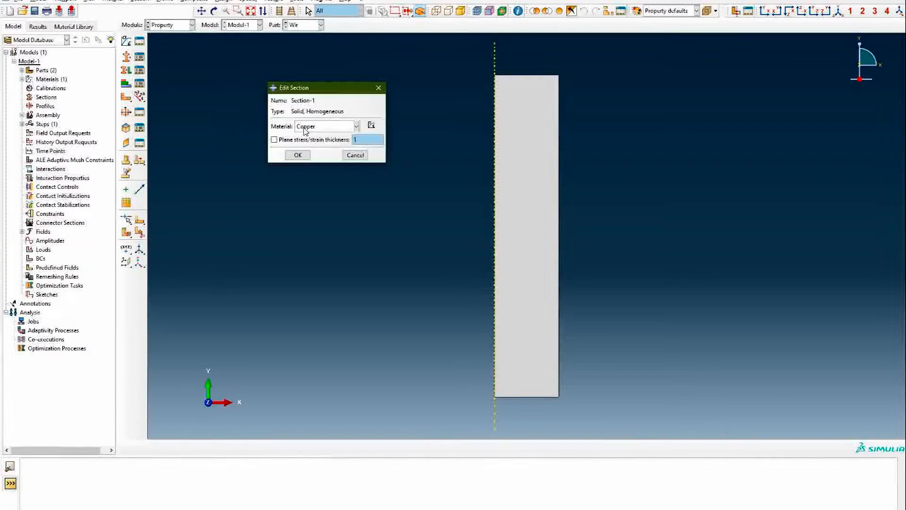
pyautogui.click(298, 155)
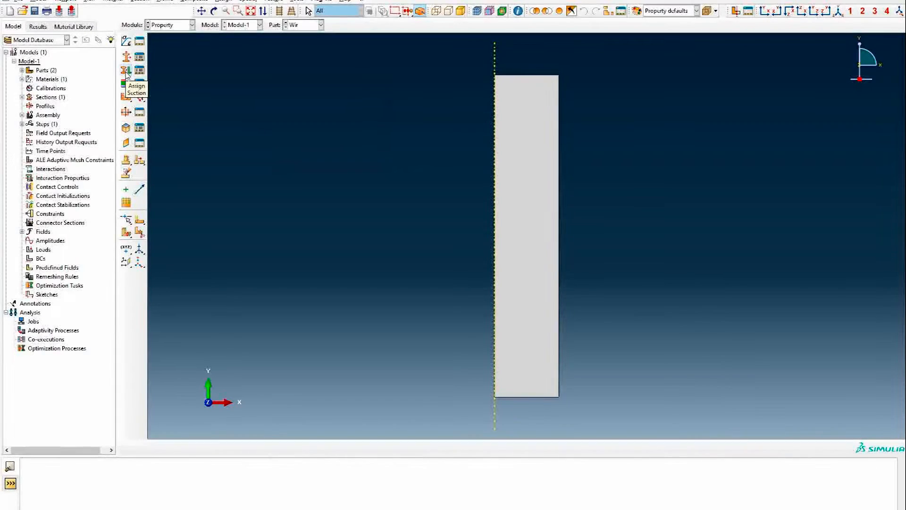
# Assign Section-1 to the whole Wir rectangle without creating a set, taking the thickness from the section
pyautogui.click(126, 73)
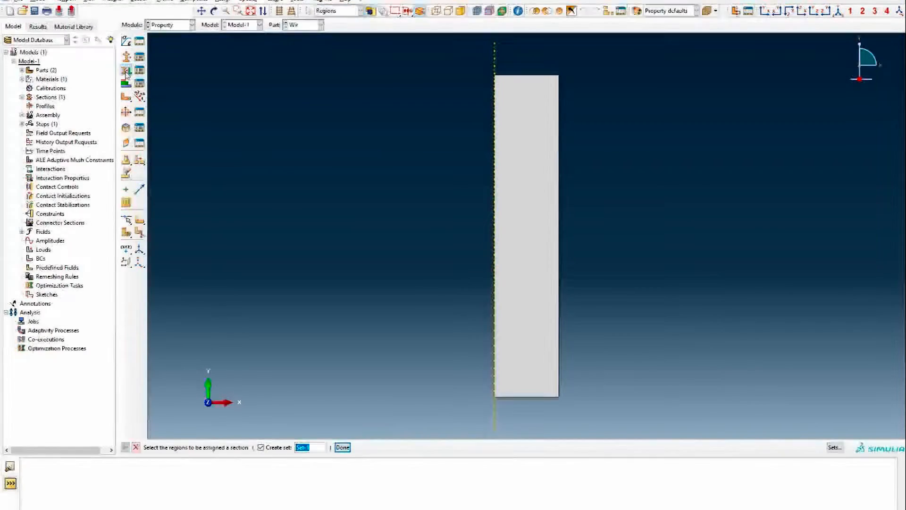
pyautogui.click(261, 447)
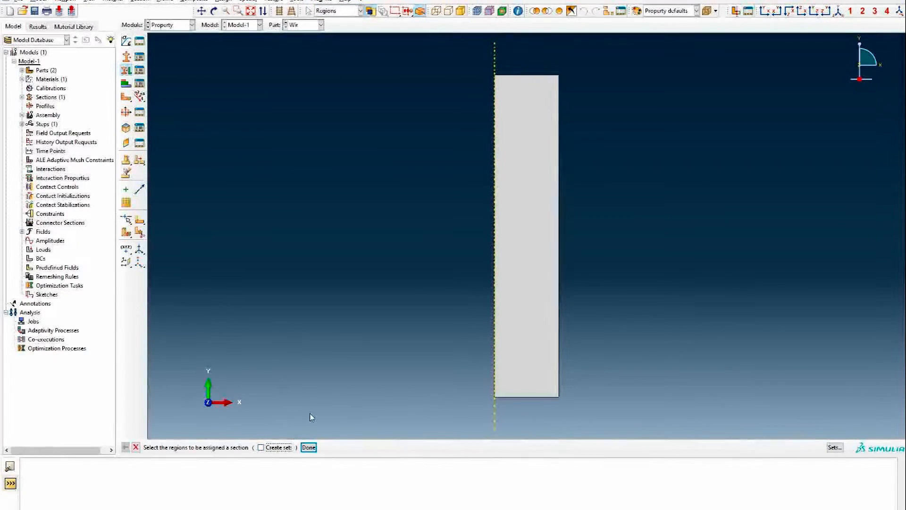
pyautogui.moveTo(660, 56); pyautogui.dragTo(430, 411)
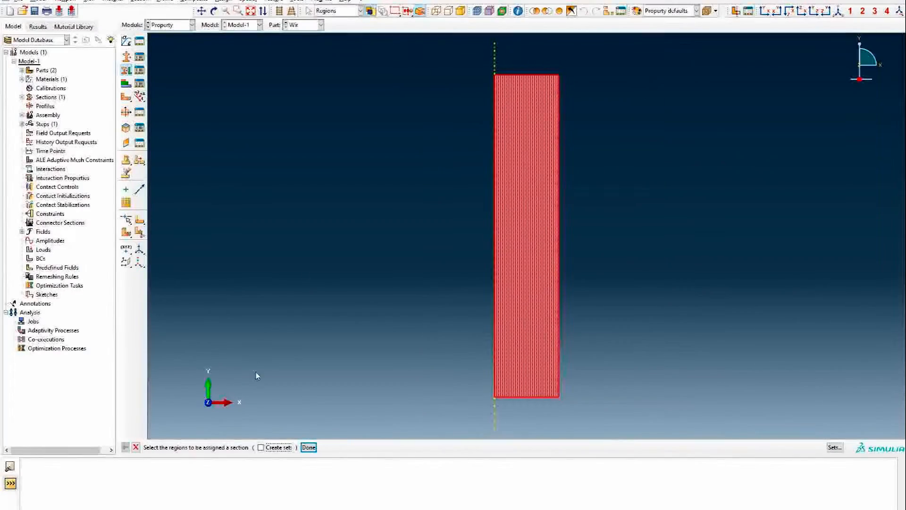
pyautogui.click(309, 447)
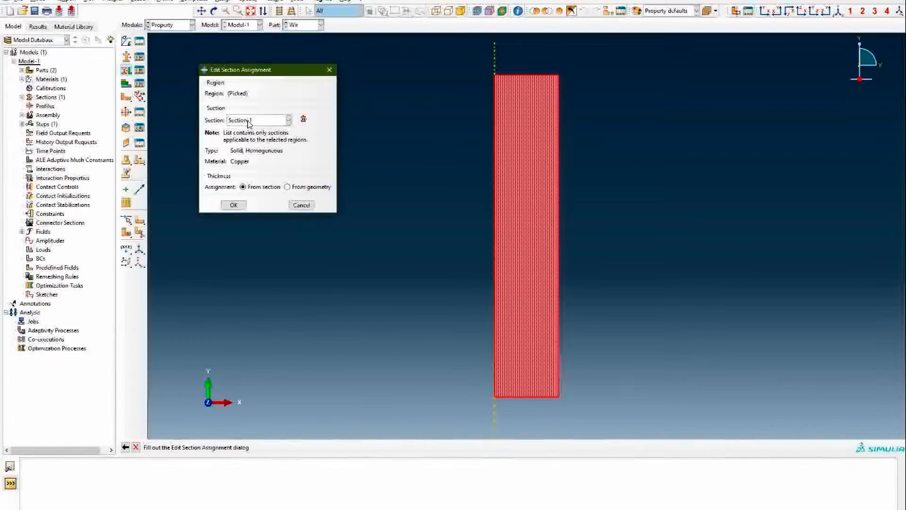
pyautogui.click(234, 205)
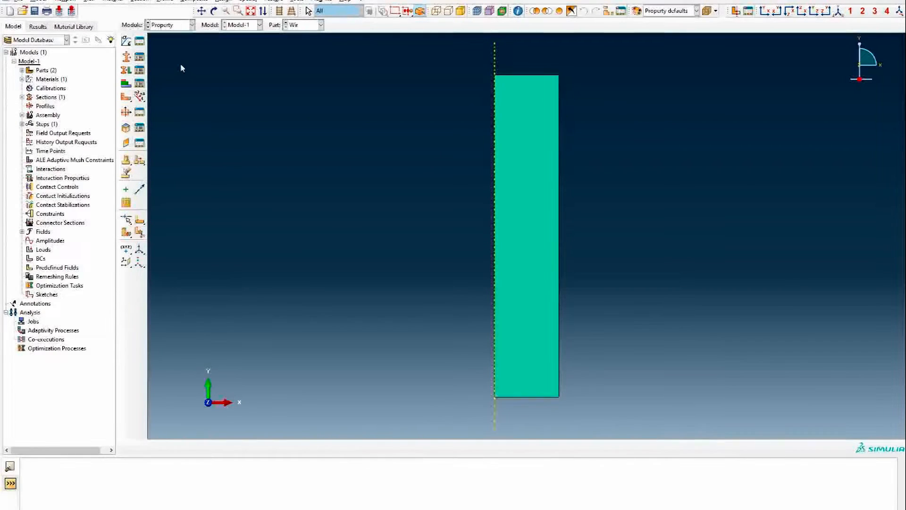
# Switch to the Assembly module and choose both the Die and Wir parts for instancing, with auto-offset off
pyautogui.click(183, 26)
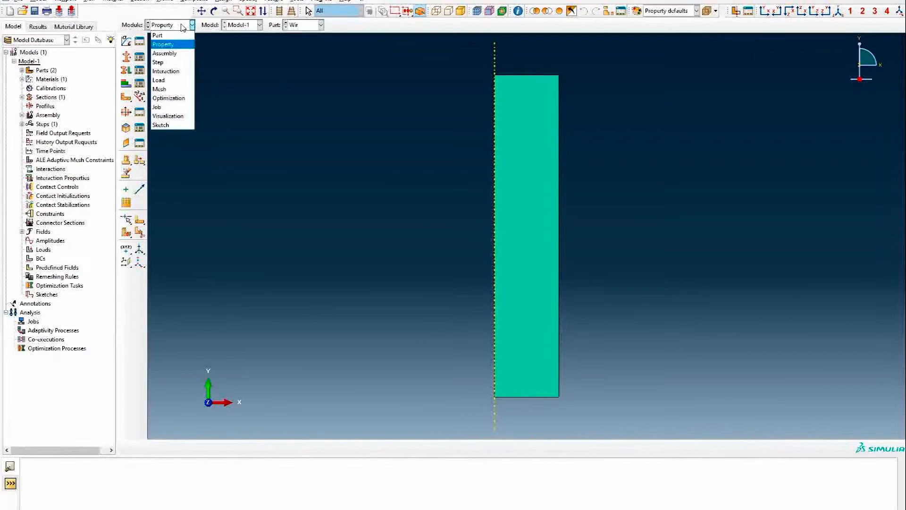
pyautogui.click(178, 57)
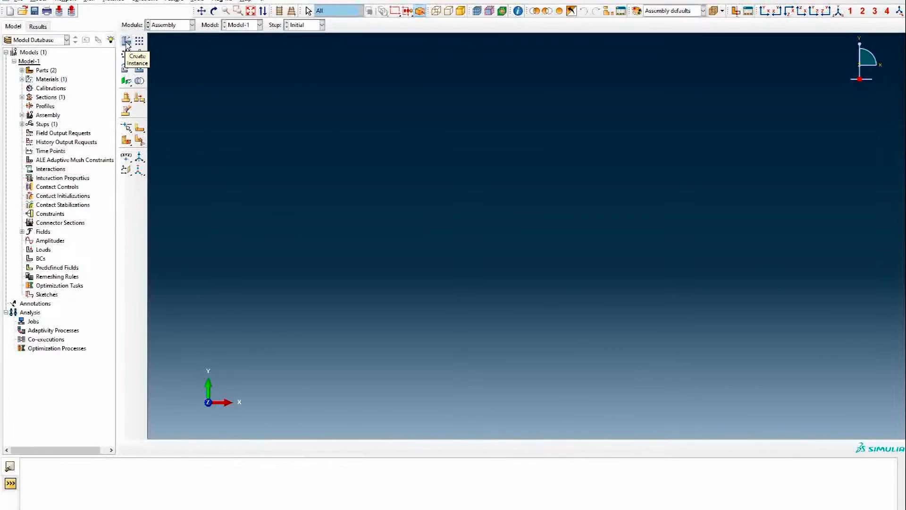
pyautogui.click(127, 42)
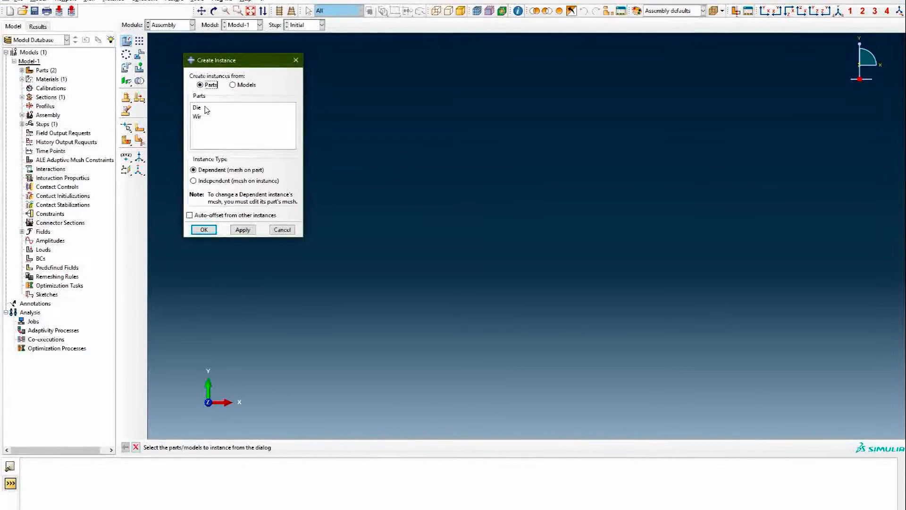
pyautogui.moveTo(206, 110); pyautogui.dragTo(205, 116)
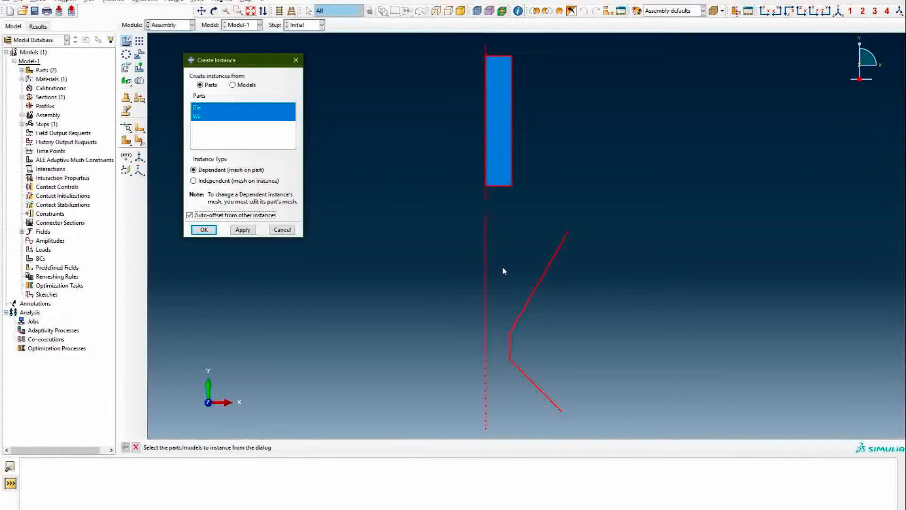
pyautogui.click(199, 216)
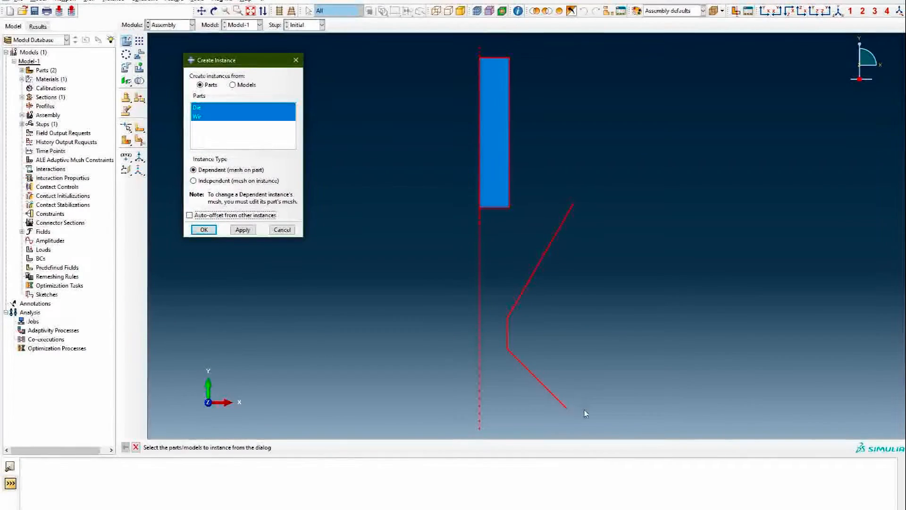
pyautogui.click(194, 182)
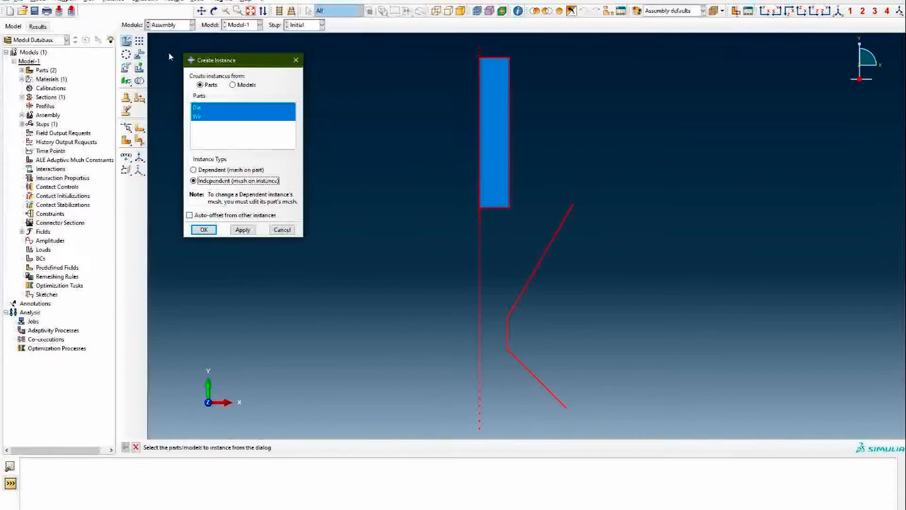
pyautogui.click(172, 24)
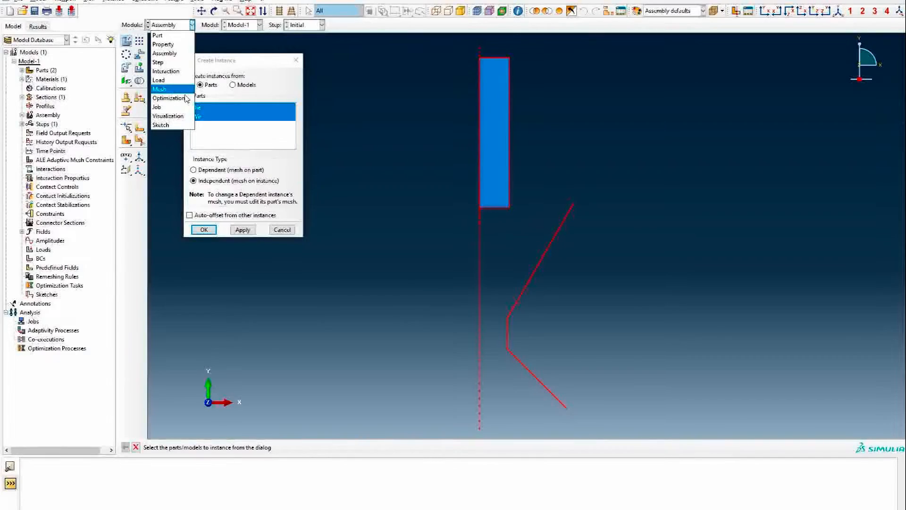
pyautogui.click(410, 193)
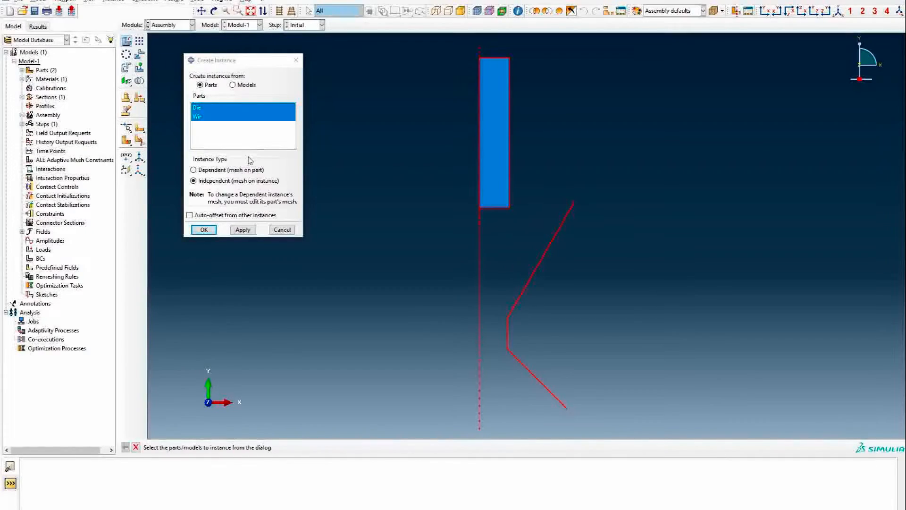
pyautogui.click(210, 171)
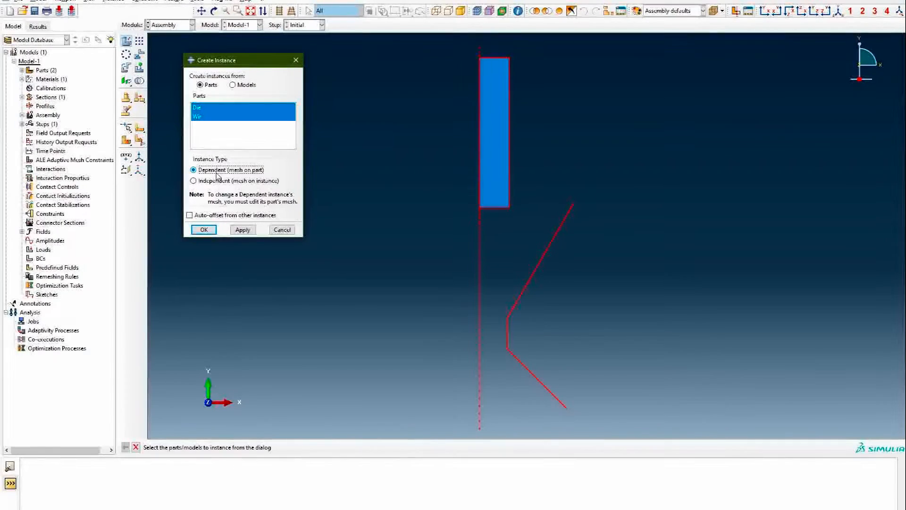
# Create the Die and Wir instances as dependent (mesh on part) and inspect their positions in the assembly
pyautogui.click(208, 228)
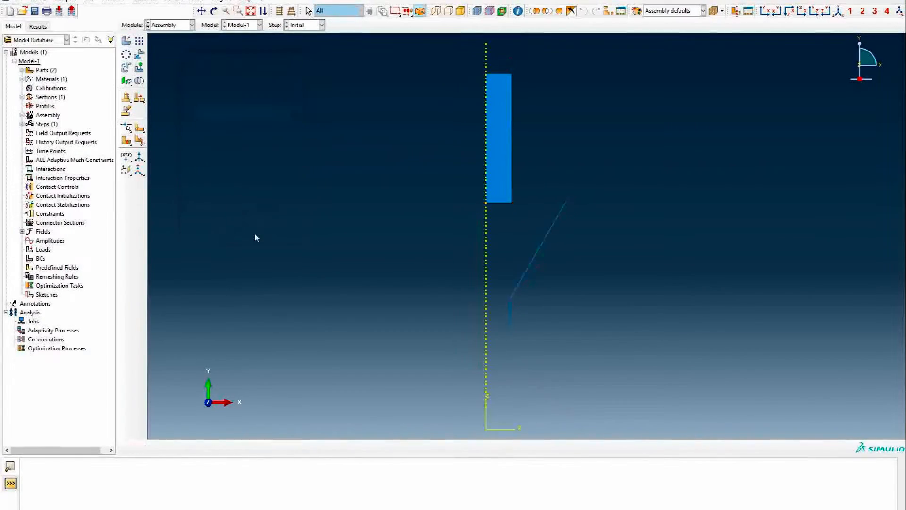
pyautogui.scroll(3, 463, 322)
pyautogui.scroll(2, 401, 257)
pyautogui.scroll(-1, 462, 342)
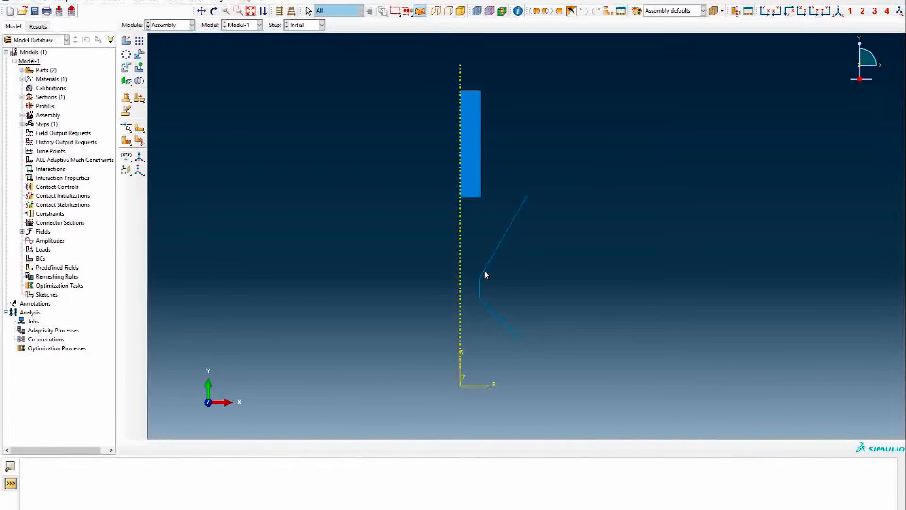
pyautogui.scroll(2, 507, 279)
pyautogui.scroll(-1, 482, 289)
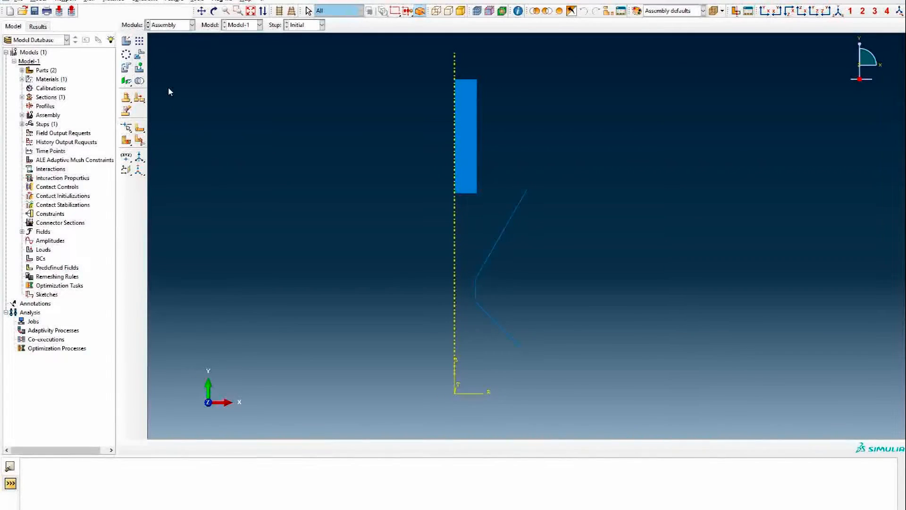
pyautogui.click(140, 55)
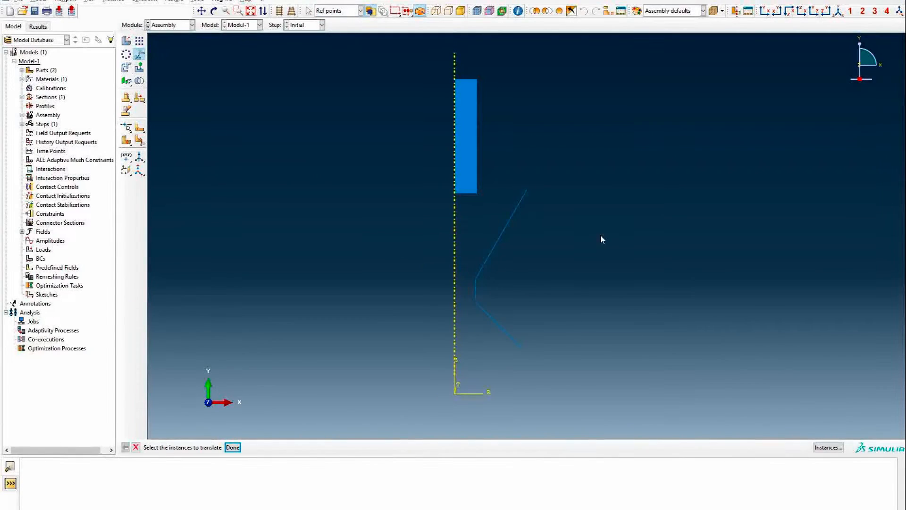
pyautogui.moveTo(601, 208); pyautogui.dragTo(410, 362)
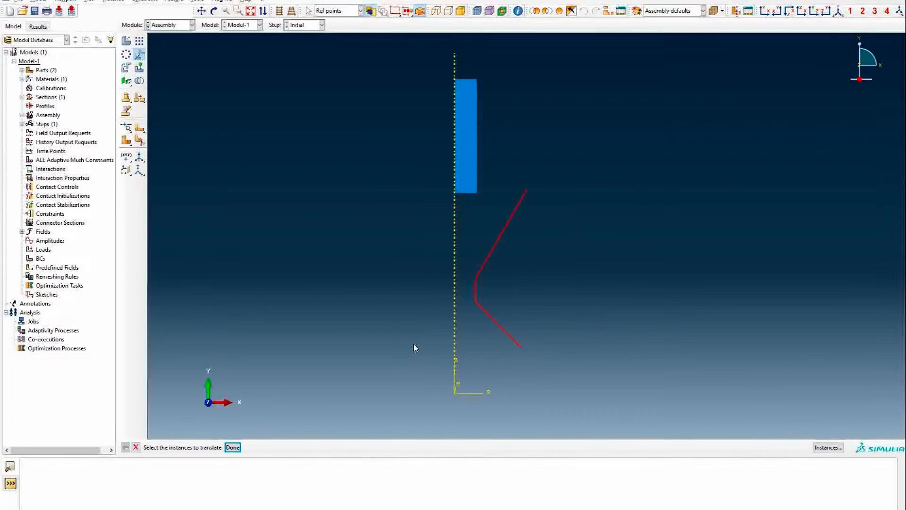
pyautogui.click(233, 447)
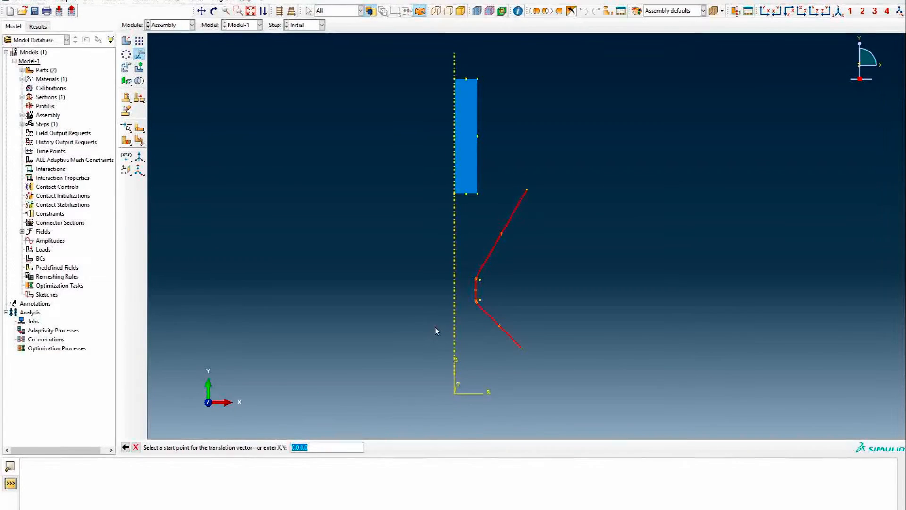
pyautogui.scroll(3, 511, 265)
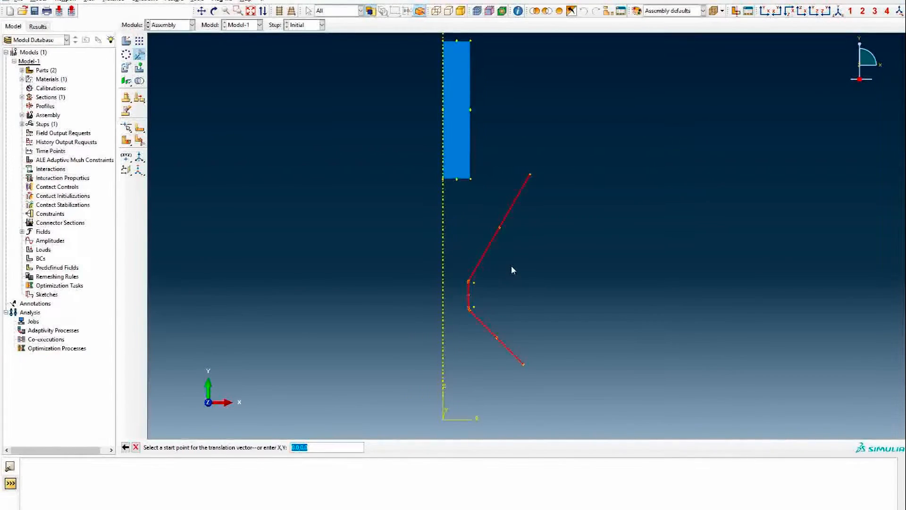
pyautogui.scroll(-4, 407, 274)
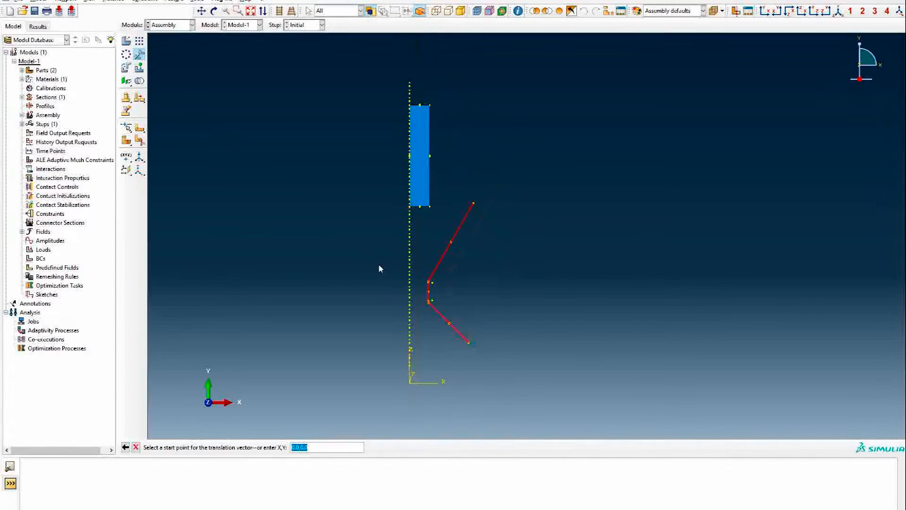
pyautogui.scroll(2, 447, 363)
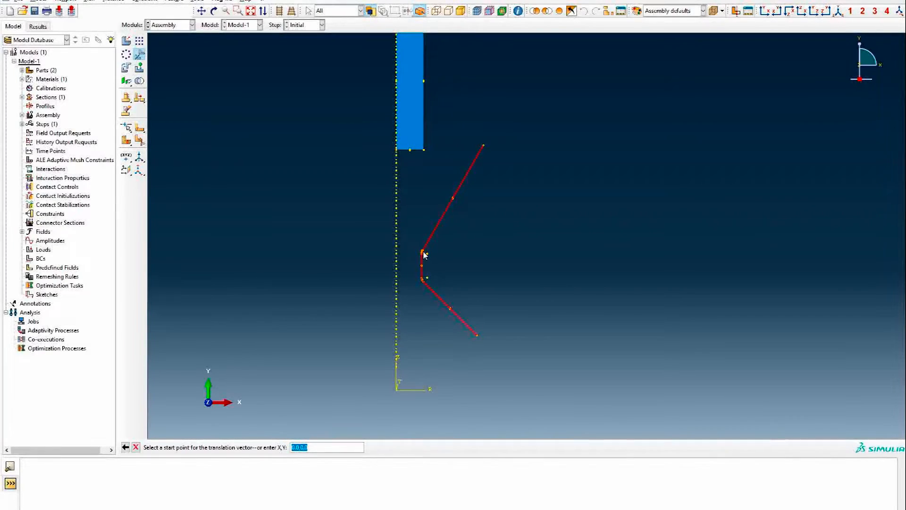
pyautogui.scroll(4, 425, 255)
pyautogui.scroll(3, 420, 250)
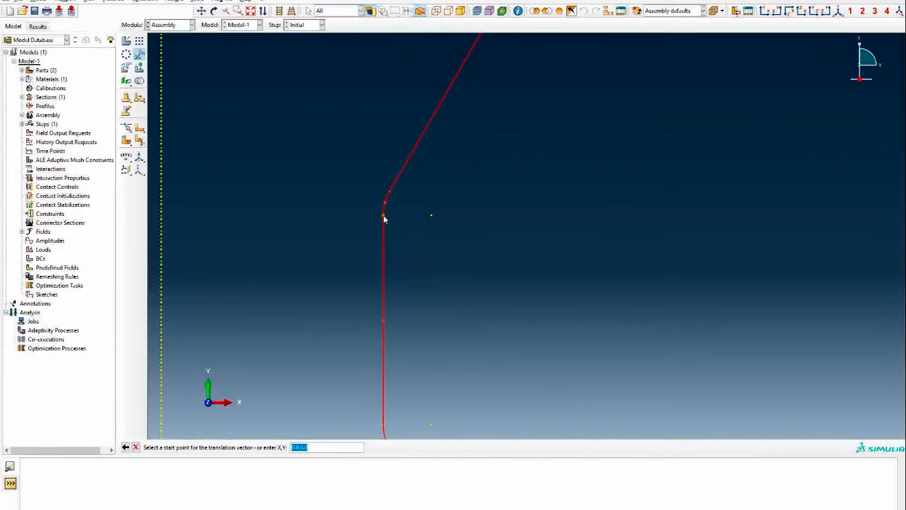
pyautogui.scroll(-5, 382, 217)
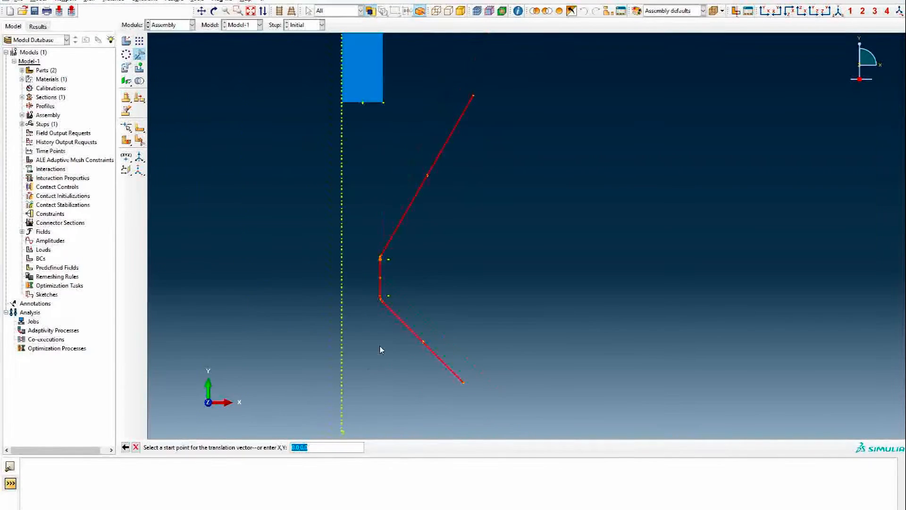
pyautogui.scroll(5, 388, 411)
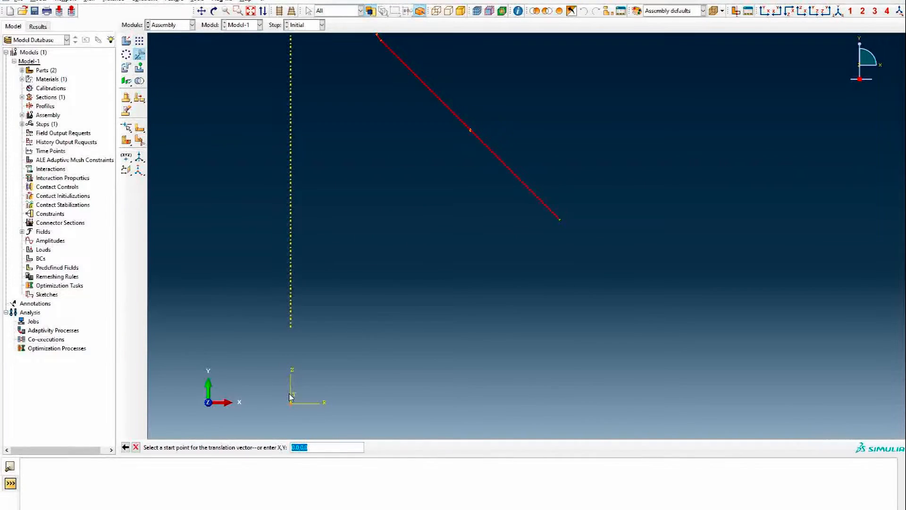
pyautogui.click(306, 447)
pyautogui.moveTo(301, 447); pyautogui.dragTo(291, 447)
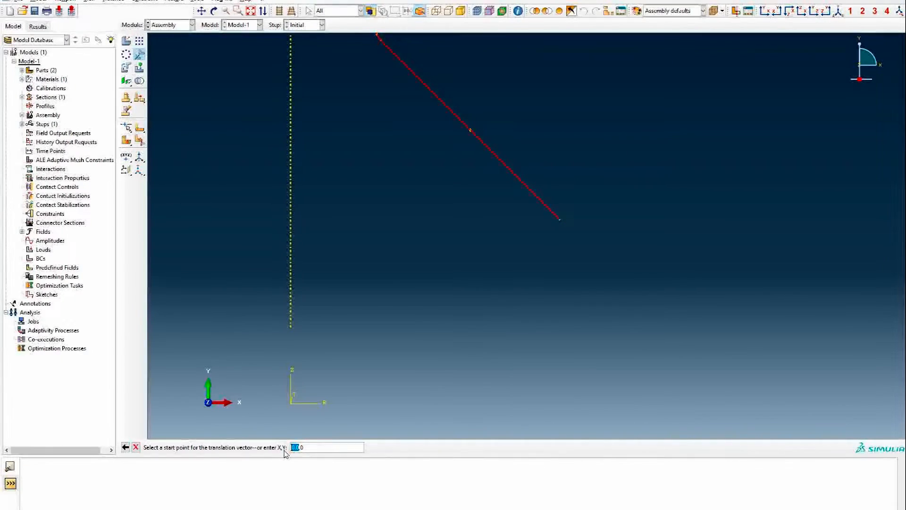
pyautogui.write('0')
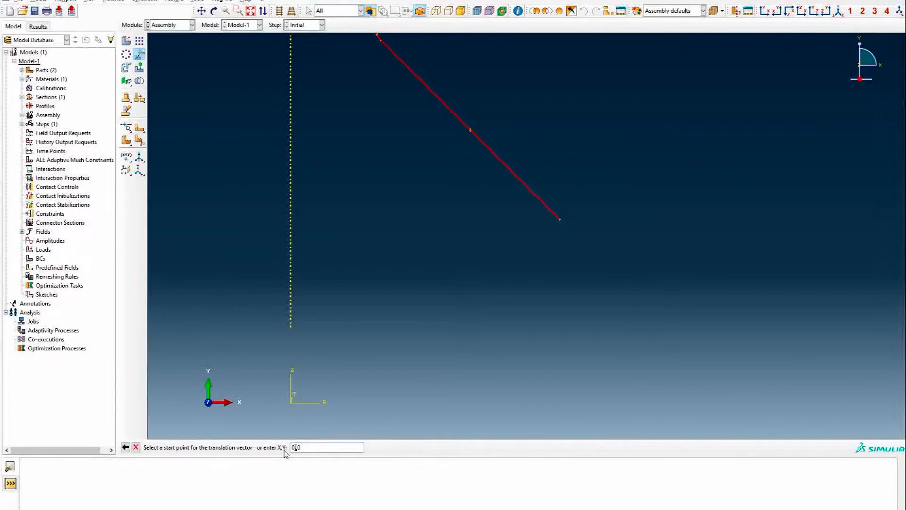
pyautogui.write('.00922')
pyautogui.scroll(-2, 390, 398)
pyautogui.scroll(-2, 390, 401)
pyautogui.press('Return')
pyautogui.press('Return')
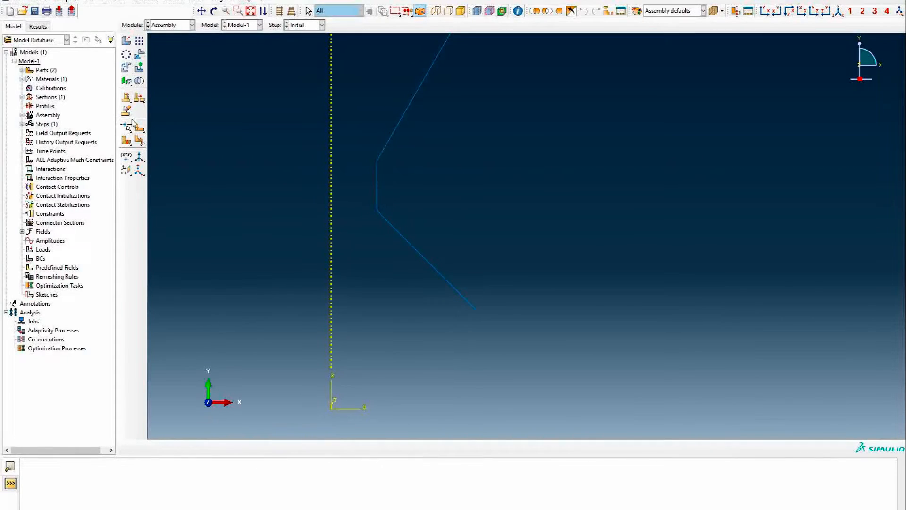
# Translate the Die instance, using the upper end of its short vertical segment as the start point of the translation vector
pyautogui.click(139, 55)
pyautogui.moveTo(569, 160); pyautogui.dragTo(265, 367)
pyautogui.middleClick(390, 270)
pyautogui.scroll(6, 462, 90)
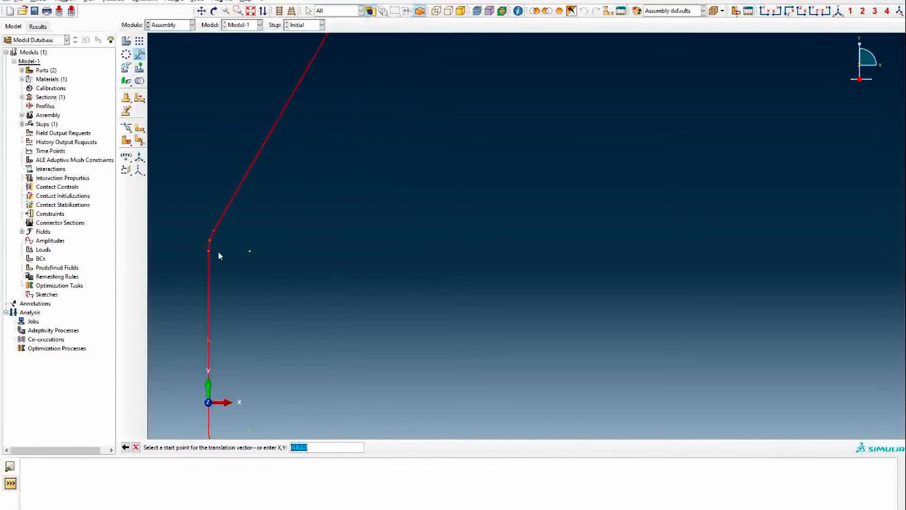
pyautogui.click(210, 251)
# Set the end point of the Die's translation vector to 0.00922,0 and accept the instance's new position after checking it
pyautogui.scroll(-4, 364, 194)
pyautogui.moveTo(312, 449); pyautogui.dragTo(285, 450)
pyautogui.write('0')
pyautogui.write('0')
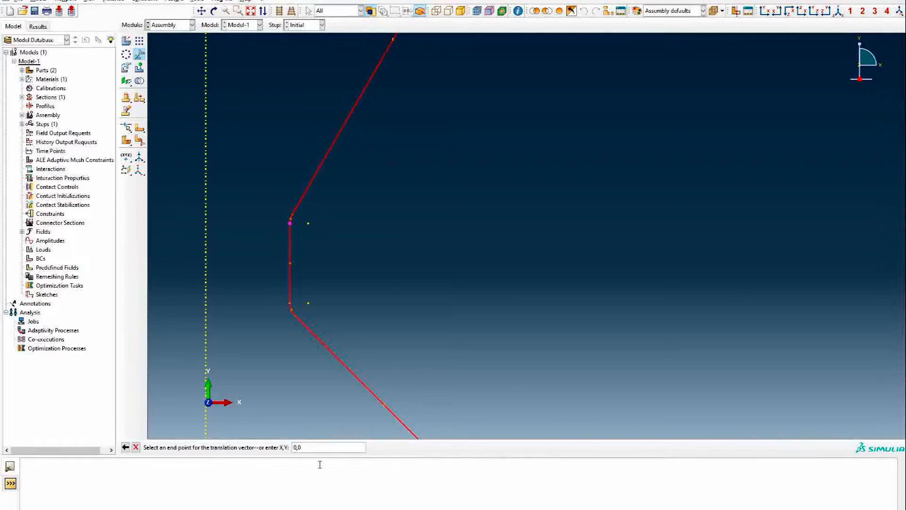
pyautogui.write('.009')
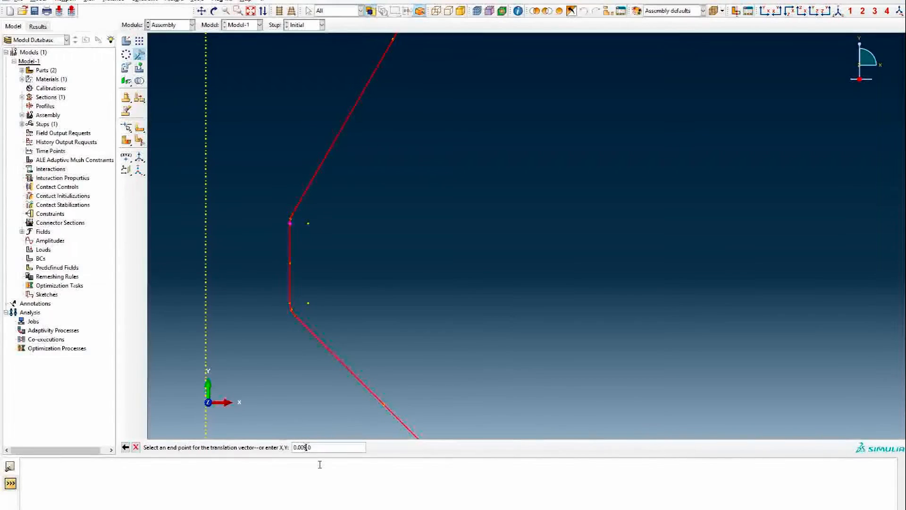
pyautogui.write('22')
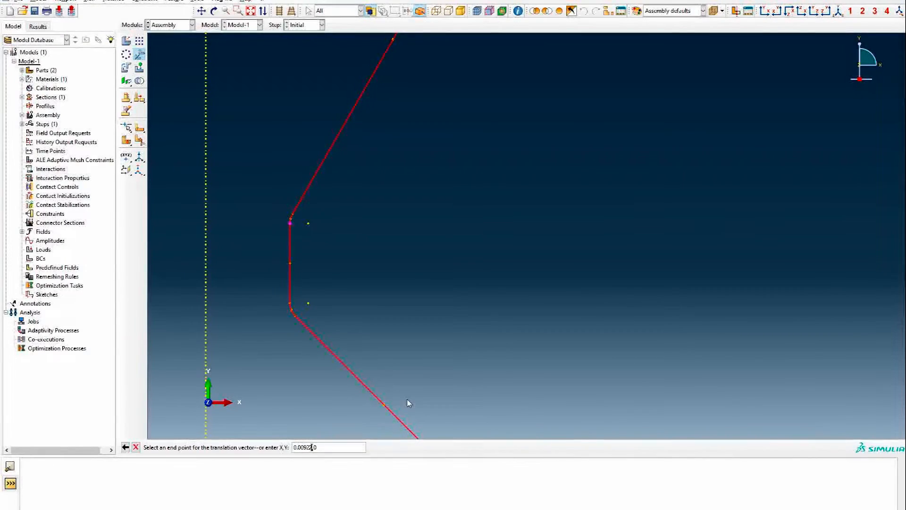
pyautogui.press('Return')
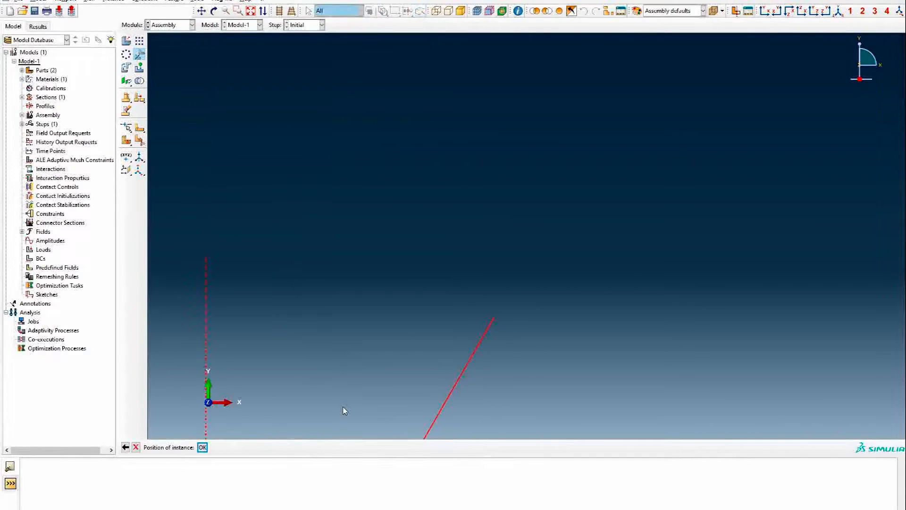
pyautogui.scroll(5, 321, 296)
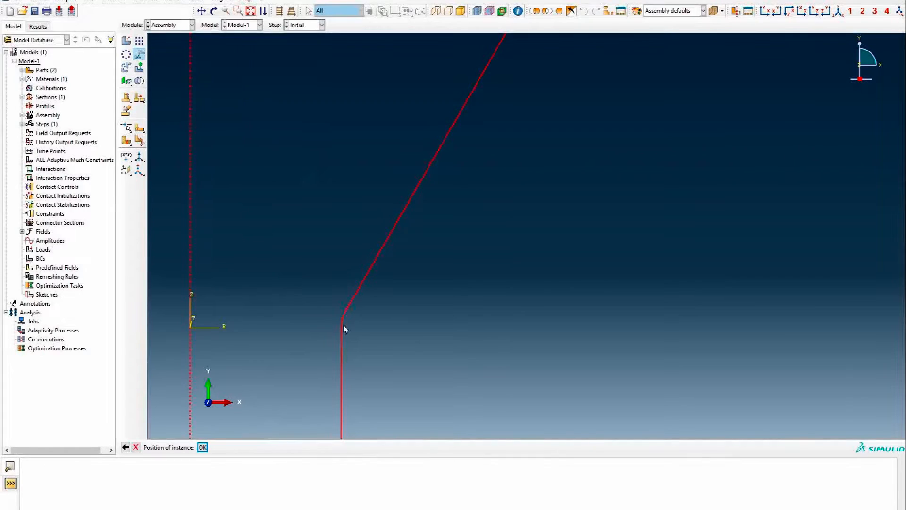
pyautogui.scroll(-5, 331, 337)
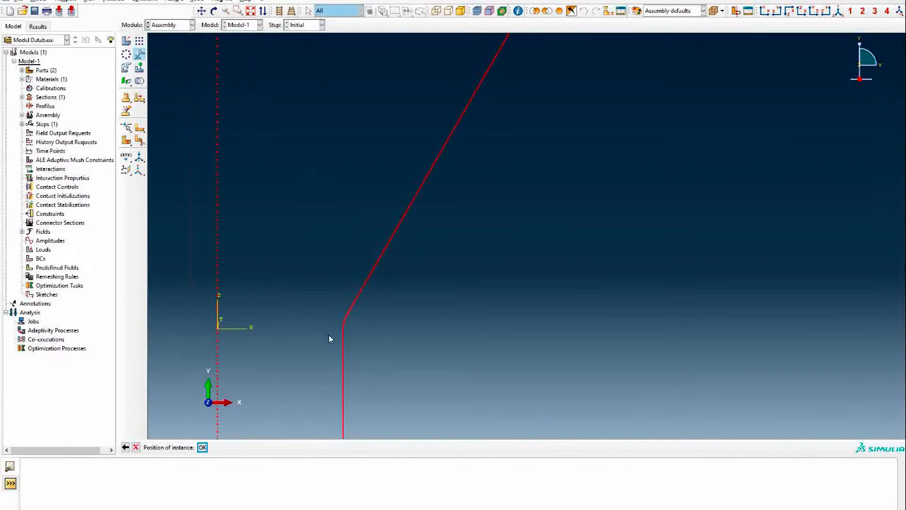
pyautogui.scroll(-2, 330, 338)
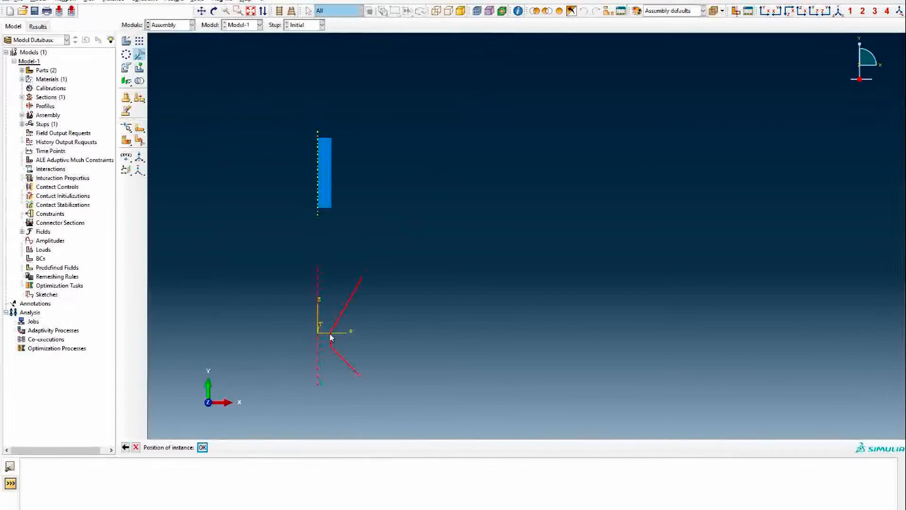
pyautogui.scroll(5, 331, 337)
pyautogui.scroll(-4, 325, 334)
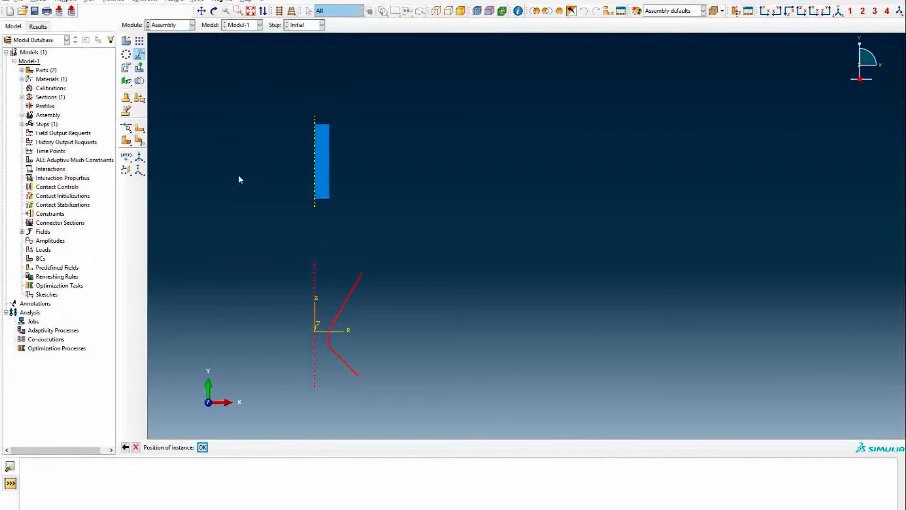
pyautogui.click(202, 447)
# Translate the Wir instance, using the outer lower corner of its rectangle as the start point of the translation vector
pyautogui.scroll(2, 324, 347)
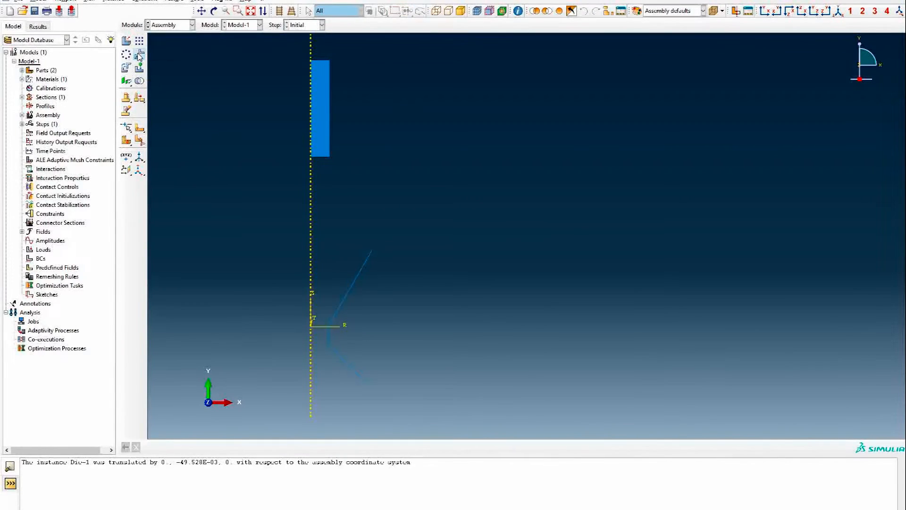
pyautogui.click(139, 56)
pyautogui.moveTo(373, 91); pyautogui.dragTo(248, 197)
pyautogui.middleClick(325, 177)
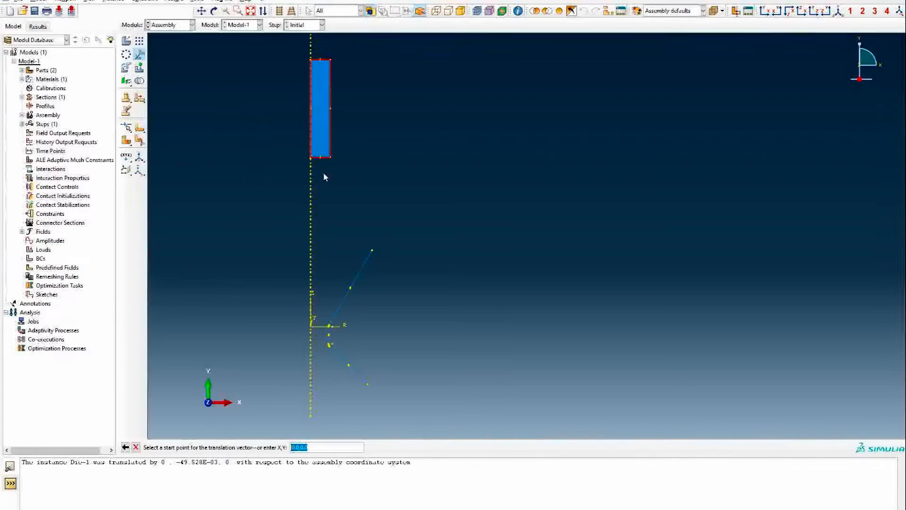
pyautogui.scroll(5, 343, 171)
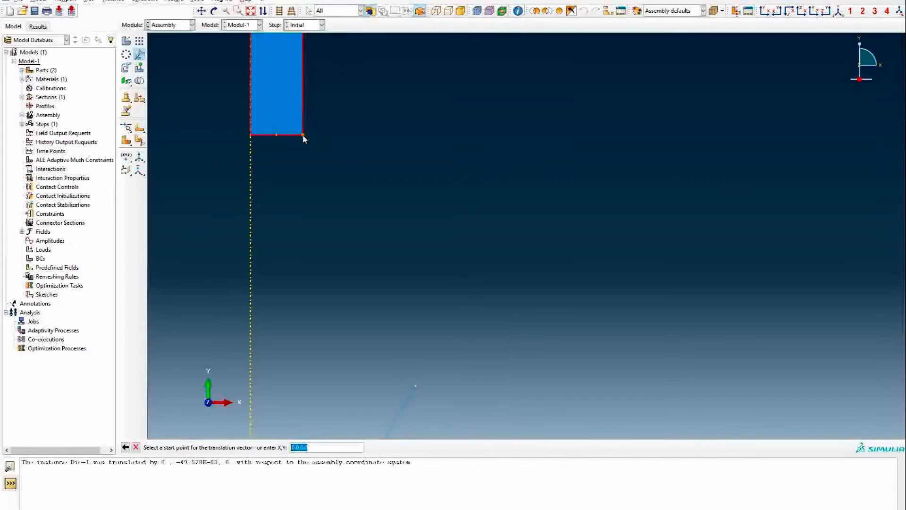
pyautogui.click(303, 136)
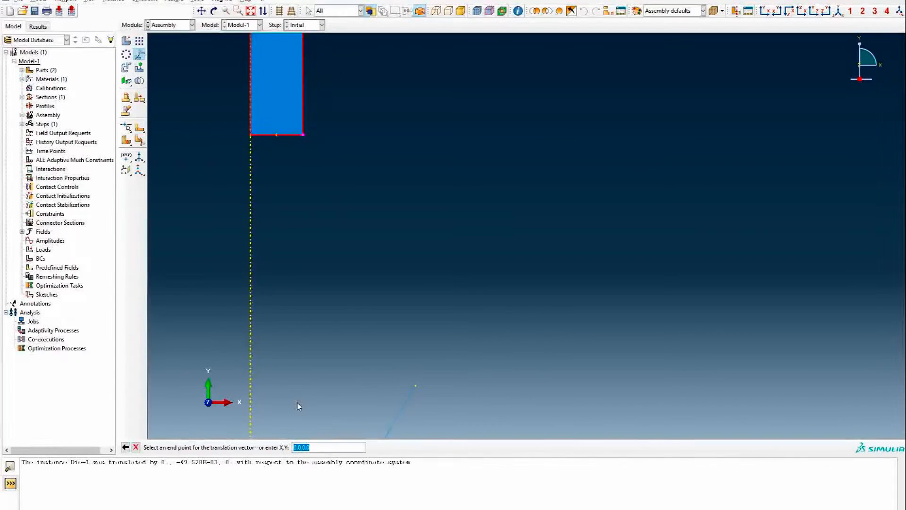
# Set the end point of the Wir instance's translation vector to 0.01,0.005
pyautogui.scroll(-6, 347, 307)
pyautogui.scroll(7, 326, 425)
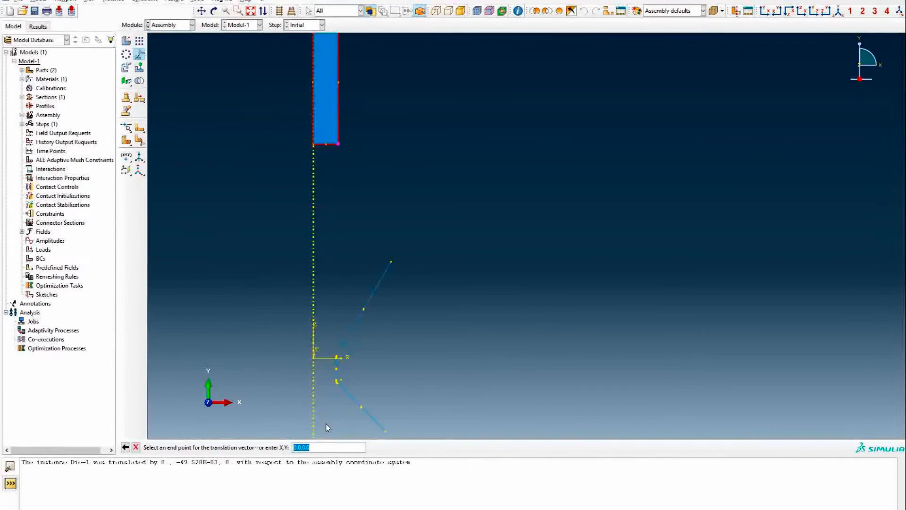
pyautogui.scroll(2, 383, 341)
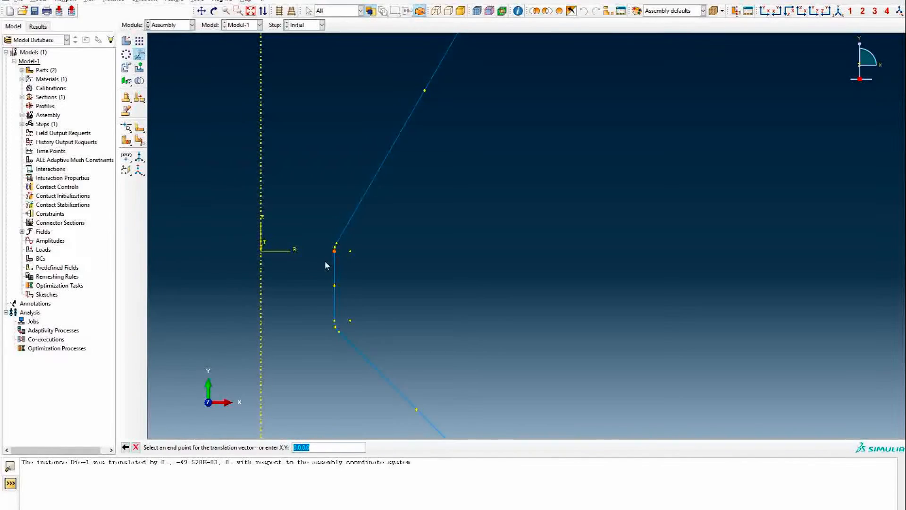
pyautogui.scroll(-1, 334, 255)
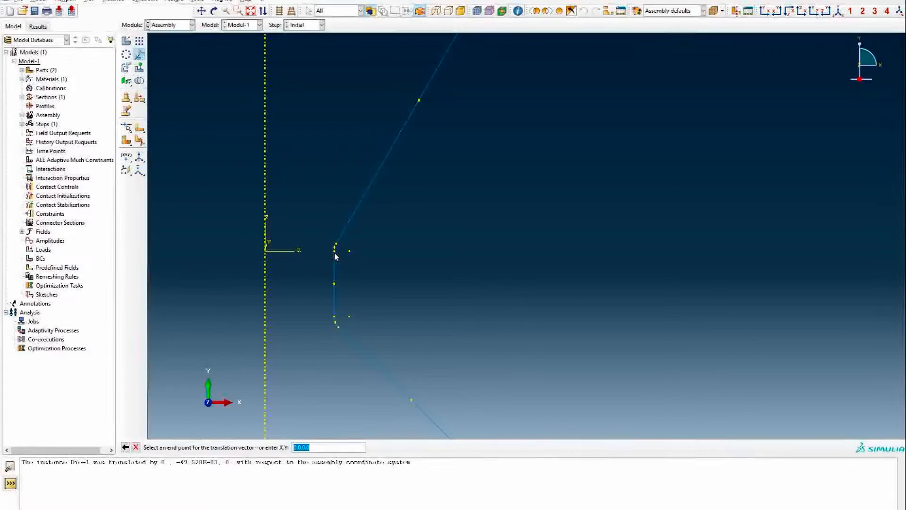
pyautogui.scroll(-4, 334, 240)
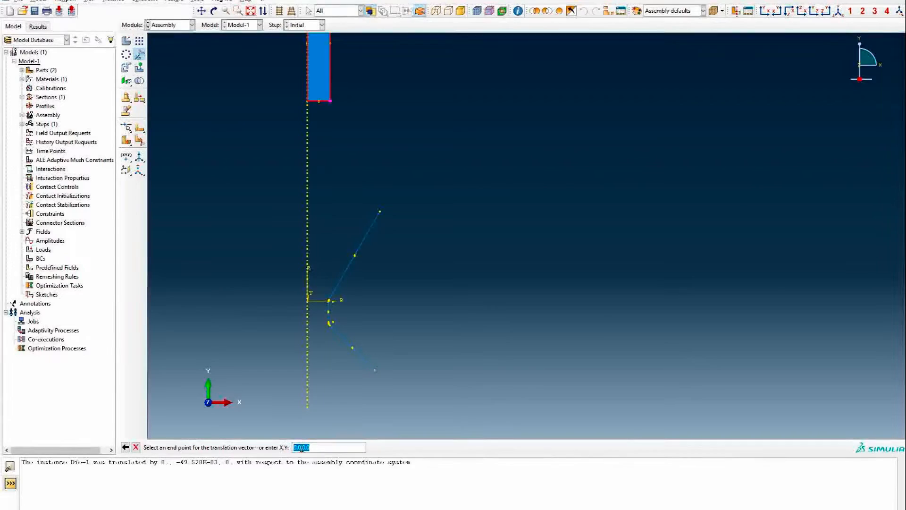
pyautogui.moveTo(301, 448); pyautogui.dragTo(285, 451)
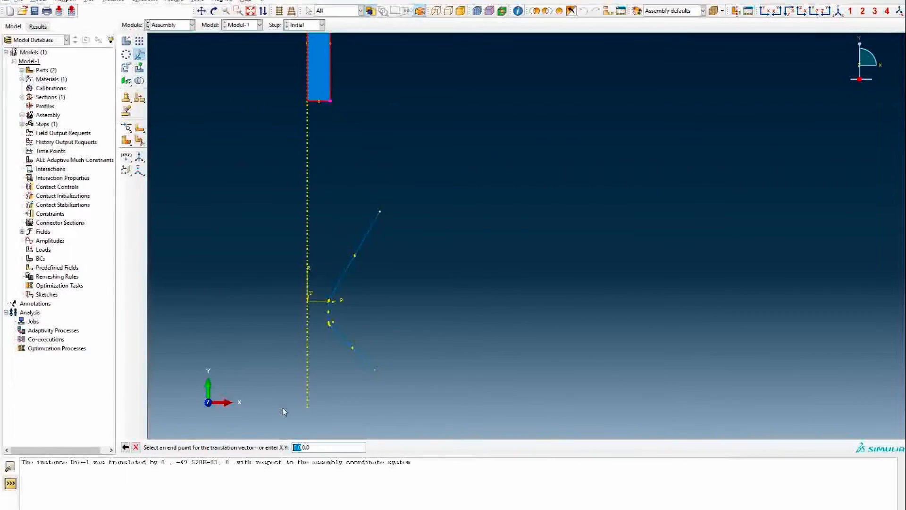
pyautogui.hotkey('shift', 'Left')
pyautogui.hotkey('shift', 'Left')
pyautogui.hotkey('shift', 'Left')
pyautogui.hotkey('shift', 'Left')
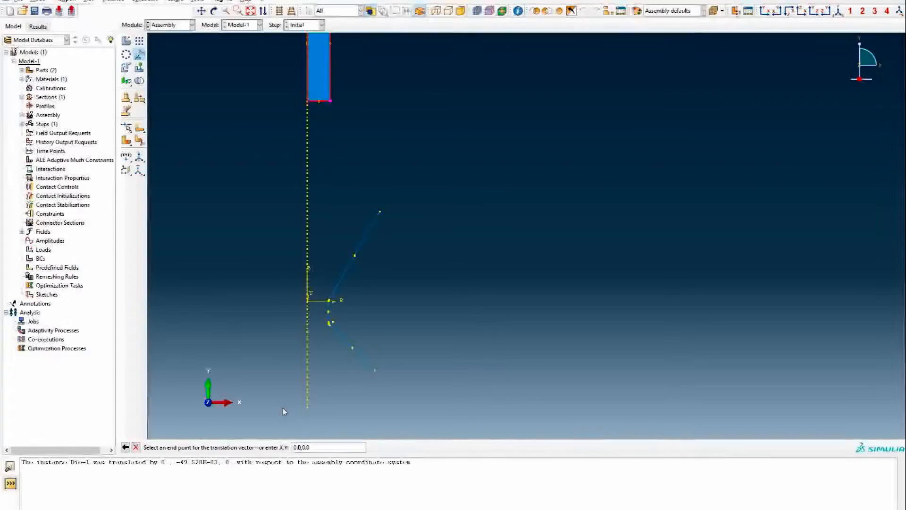
pyautogui.write('1')
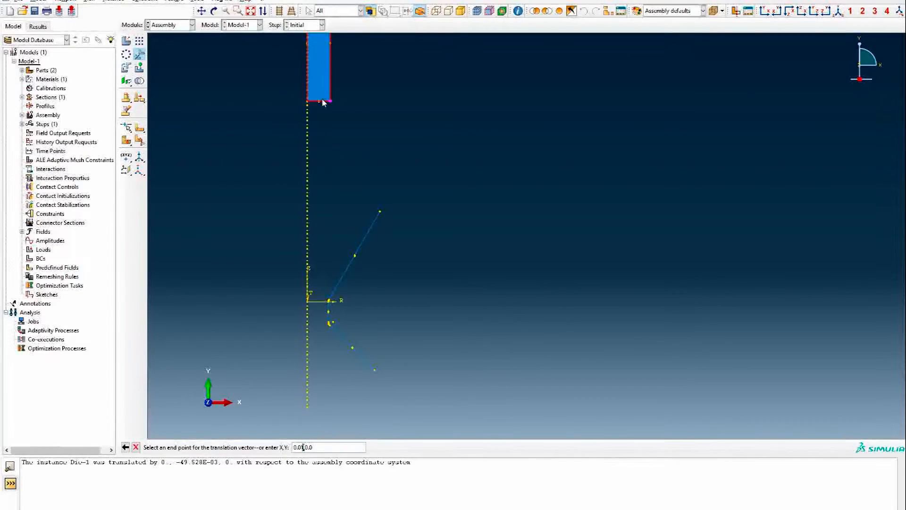
pyautogui.scroll(-2, 287, 185)
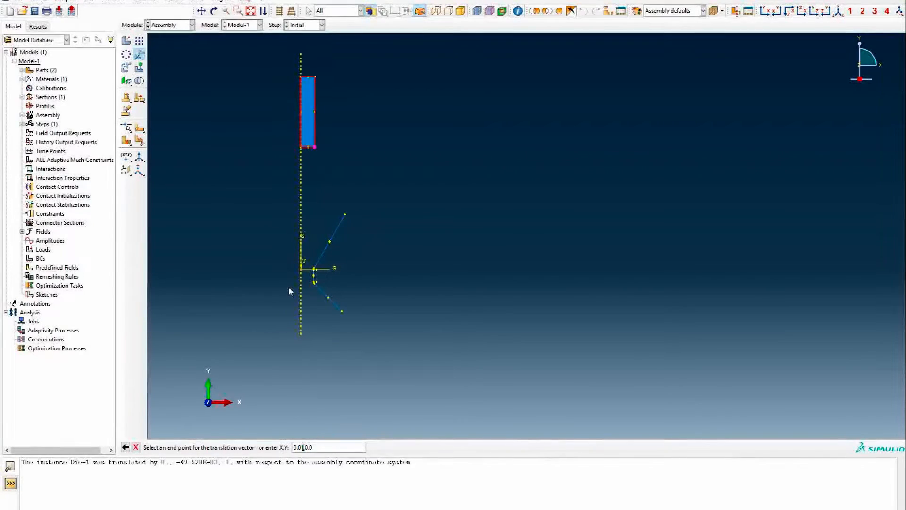
pyautogui.doubleClick(310, 447)
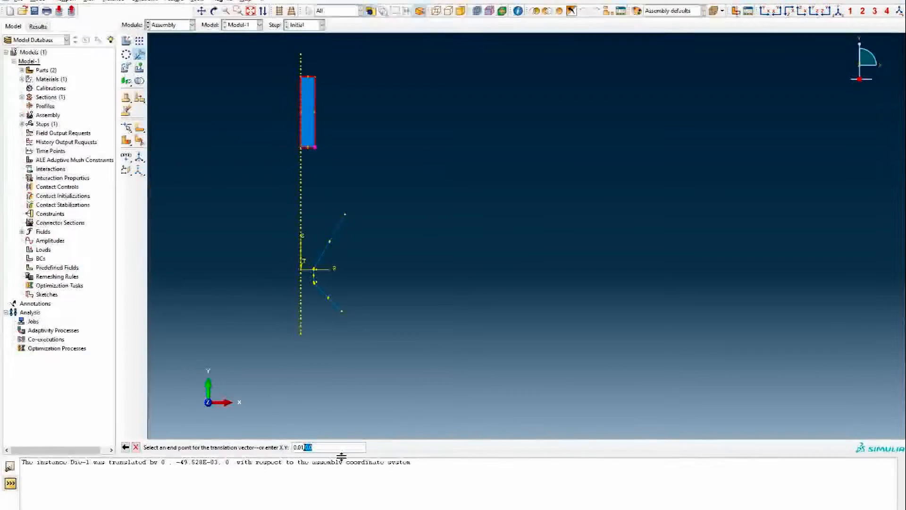
pyautogui.write('0')
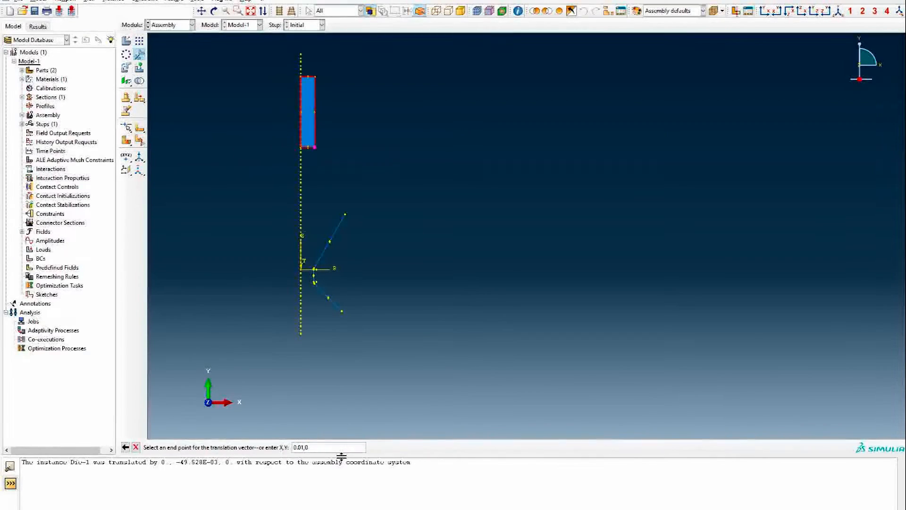
pyautogui.write('.0')
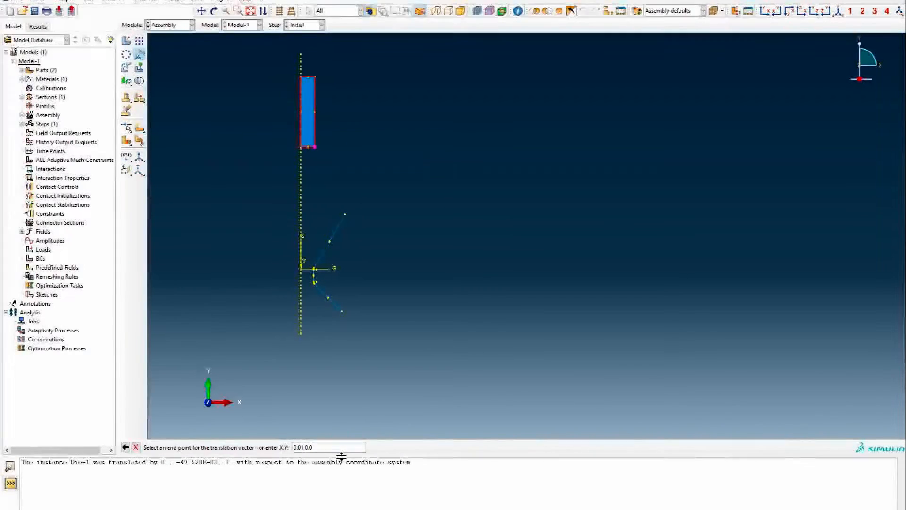
pyautogui.write('05')
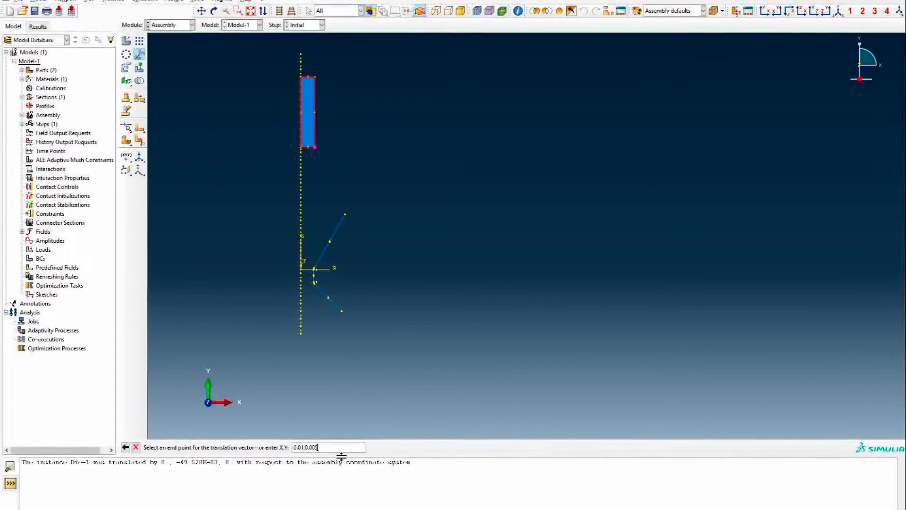
pyautogui.press('Return')
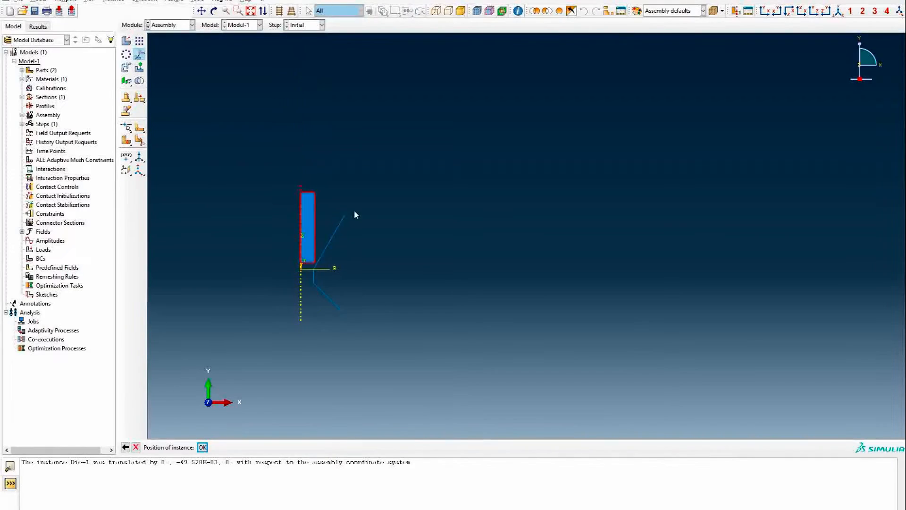
# Check the gap between the wire's lower end and the die, and accept the Wir instance's new position
pyautogui.scroll(5, 311, 264)
pyautogui.scroll(5, 311, 344)
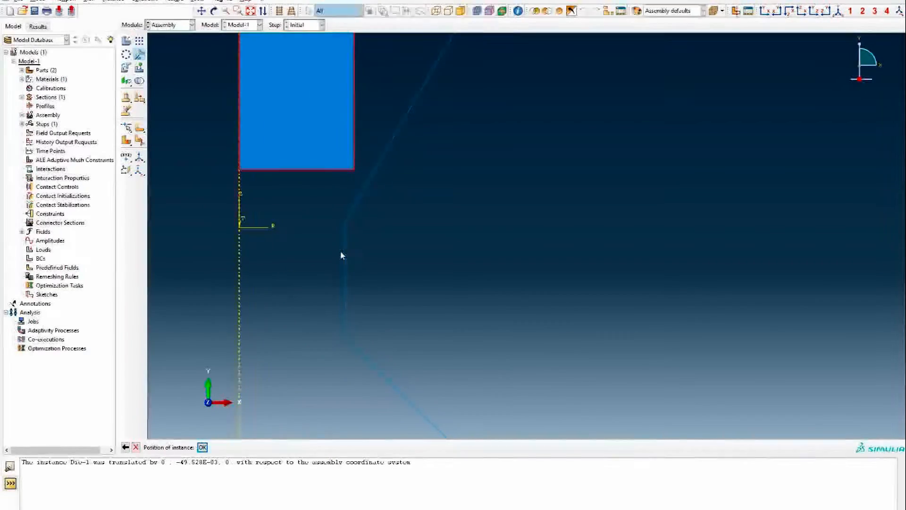
pyautogui.scroll(1, 335, 197)
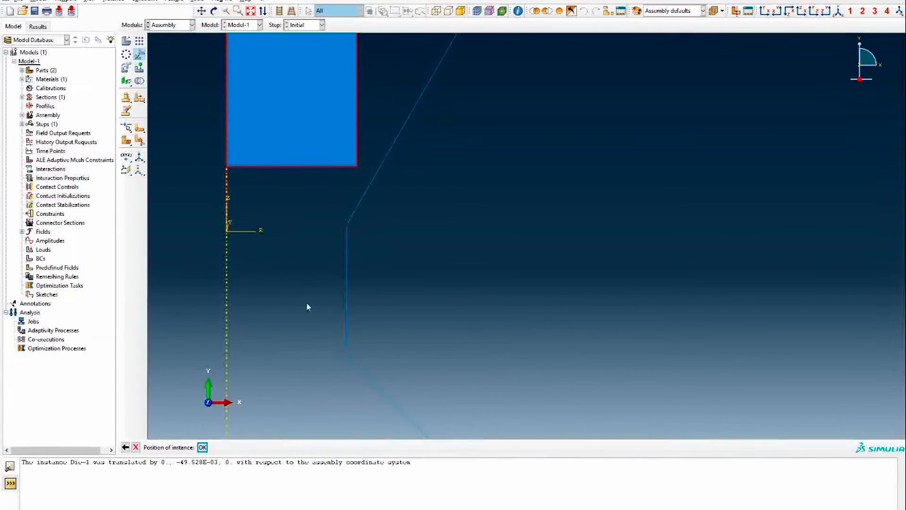
pyautogui.click(203, 447)
pyautogui.scroll(-3, 323, 215)
pyautogui.scroll(-6, 297, 314)
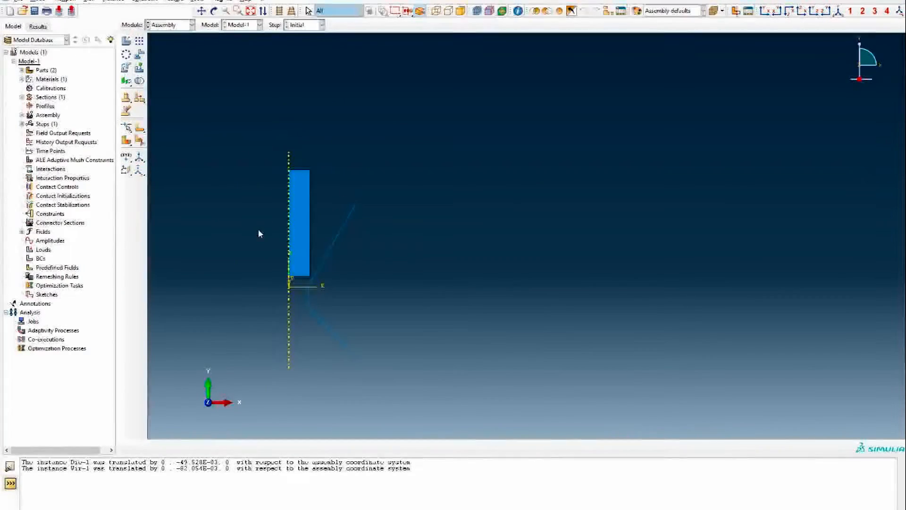
# In the Step module, start a new Dynamic, Explicit step named Step-1 after the Initial step
pyautogui.click(185, 26)
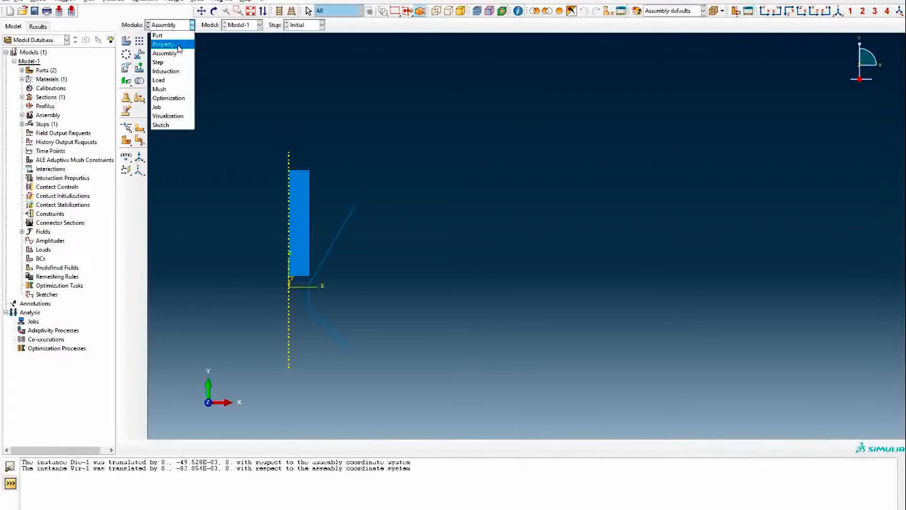
pyautogui.click(160, 63)
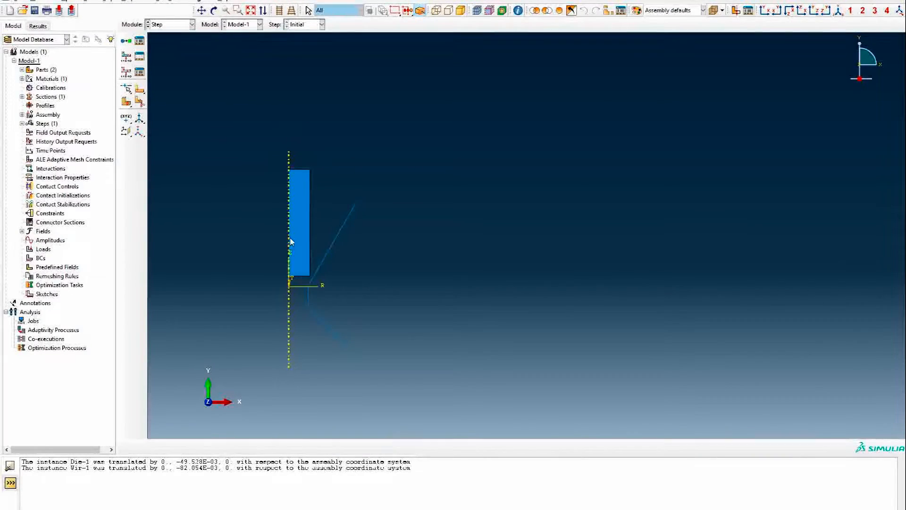
pyautogui.click(125, 42)
pyautogui.scroll(5, 455, 268)
pyautogui.scroll(-5, 456, 268)
pyautogui.scroll(3, 456, 268)
pyautogui.scroll(-3, 455, 268)
pyautogui.scroll(-1, 456, 268)
pyautogui.scroll(5, 450, 269)
pyautogui.scroll(-3, 455, 262)
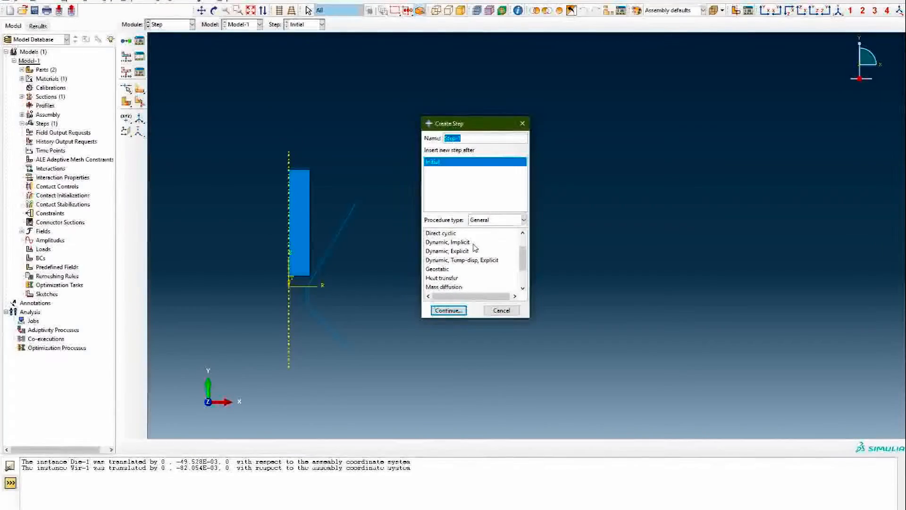
pyautogui.scroll(-2, 451, 268)
pyautogui.scroll(1, 452, 266)
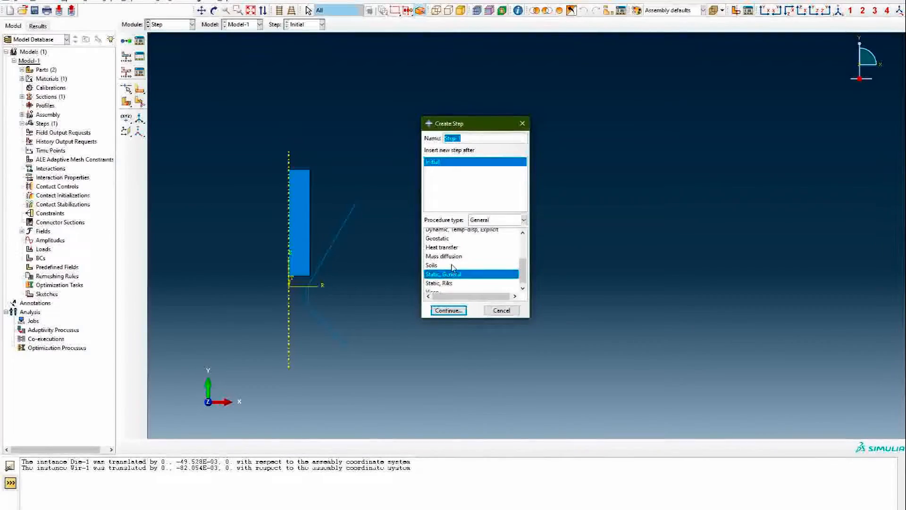
pyautogui.scroll(-1, 452, 268)
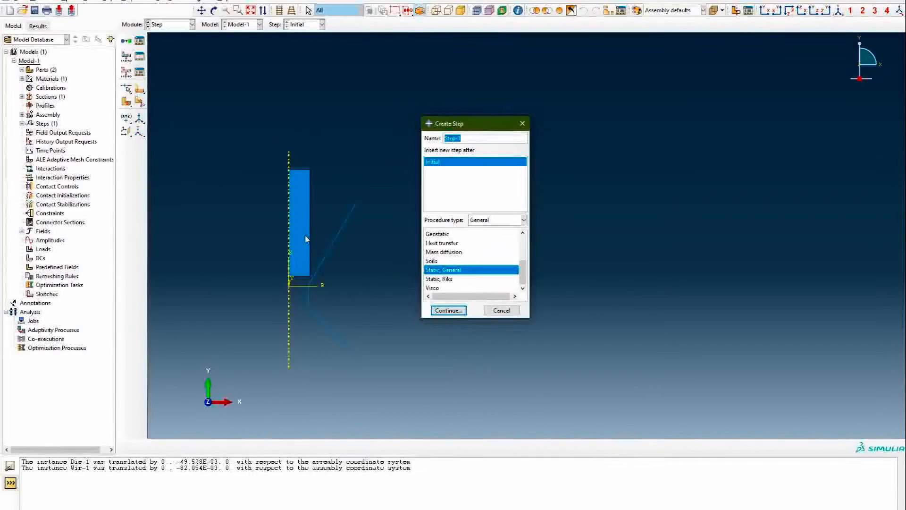
pyautogui.scroll(2, 442, 269)
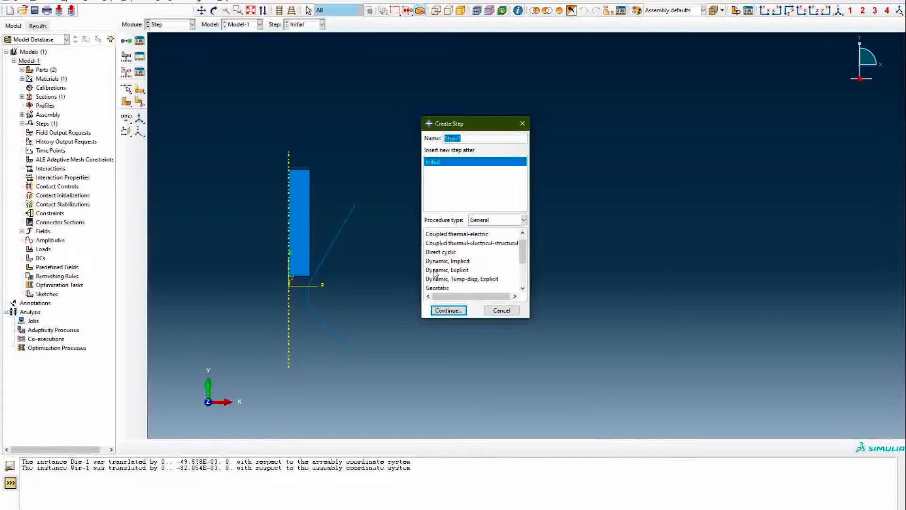
pyautogui.click(444, 270)
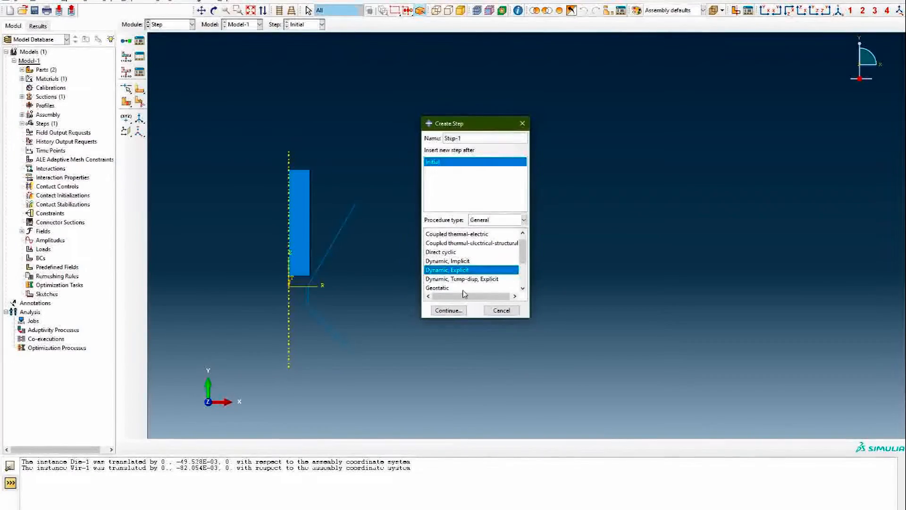
pyautogui.click(449, 310)
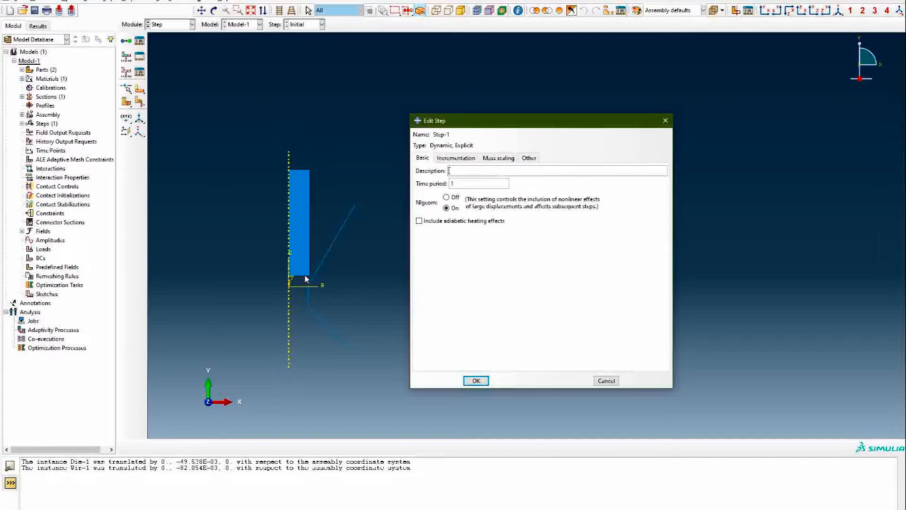
# Review Step-1's incrementation and mass scaling settings, accept it with a time period of 1 and Nlgeom on, and check it in the Step Manager
pyautogui.click(463, 187)
pyautogui.doubleClick(462, 187)
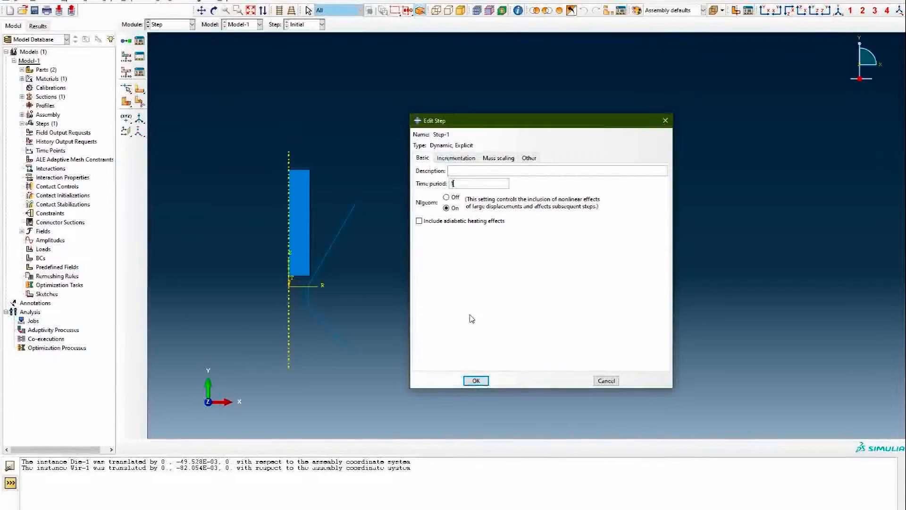
pyautogui.click(456, 158)
pyautogui.click(498, 158)
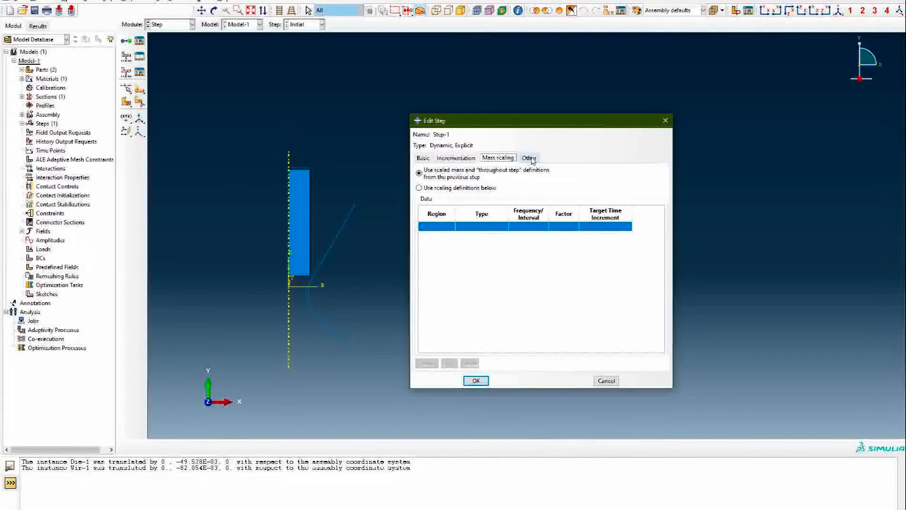
pyautogui.click(456, 158)
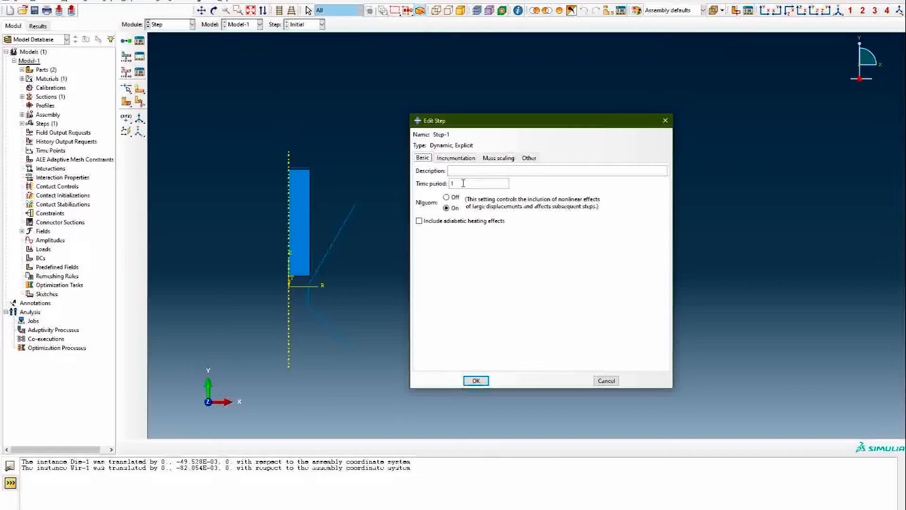
pyautogui.click(480, 382)
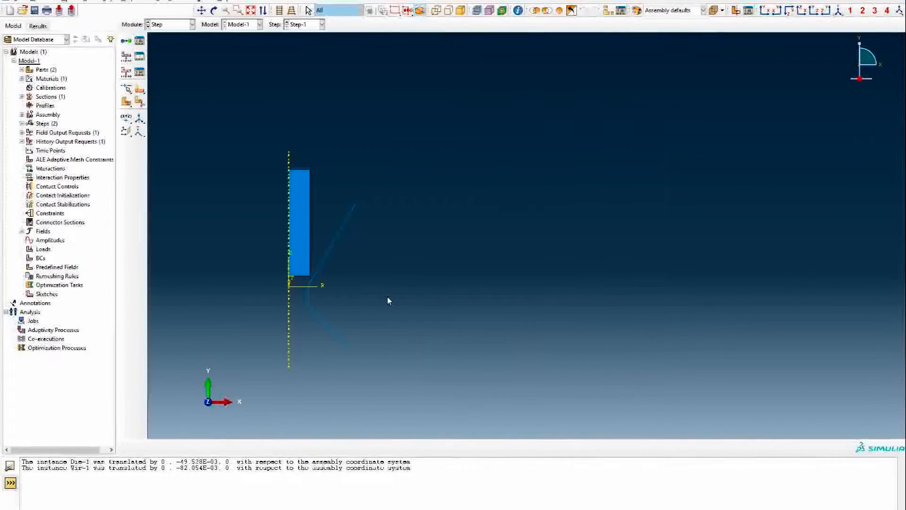
pyautogui.click(140, 41)
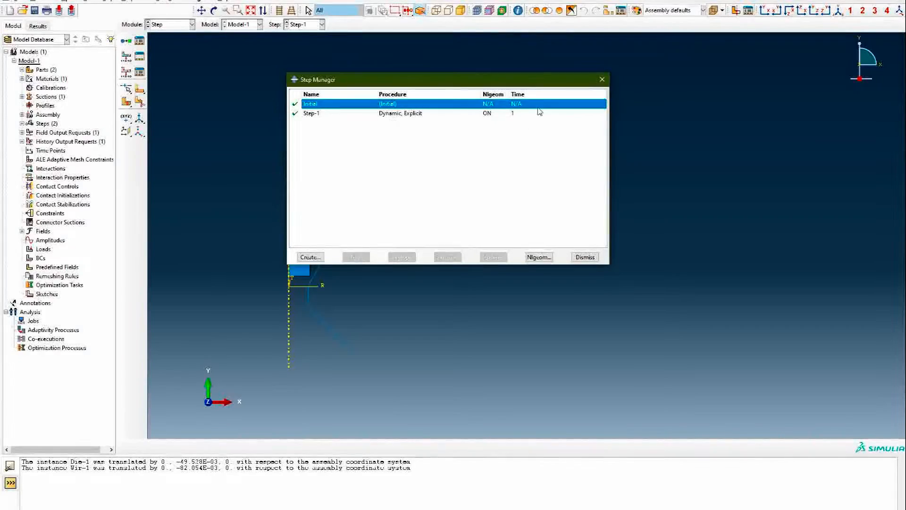
pyautogui.click(602, 80)
# In the Interaction module, create an assembly surface named Die from the die's upper slanted edge, rounded corner edge and vertical edge
pyautogui.click(184, 25)
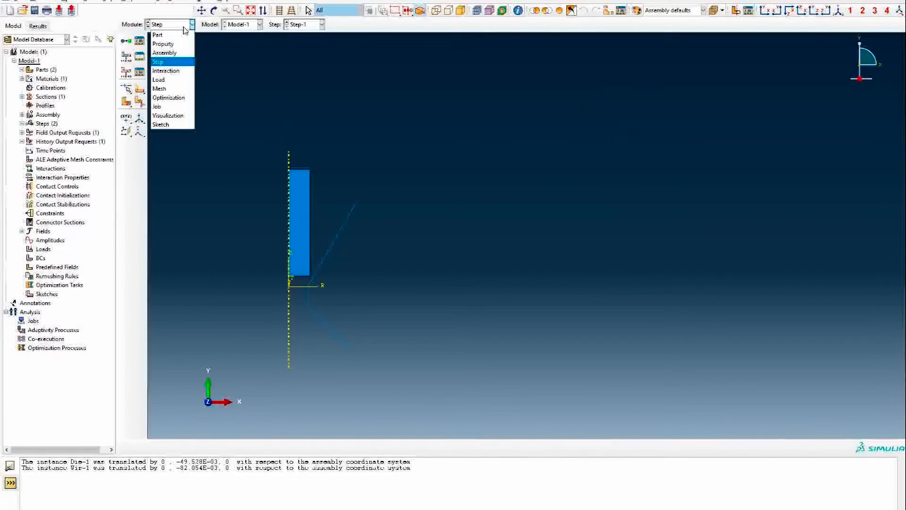
pyautogui.click(176, 75)
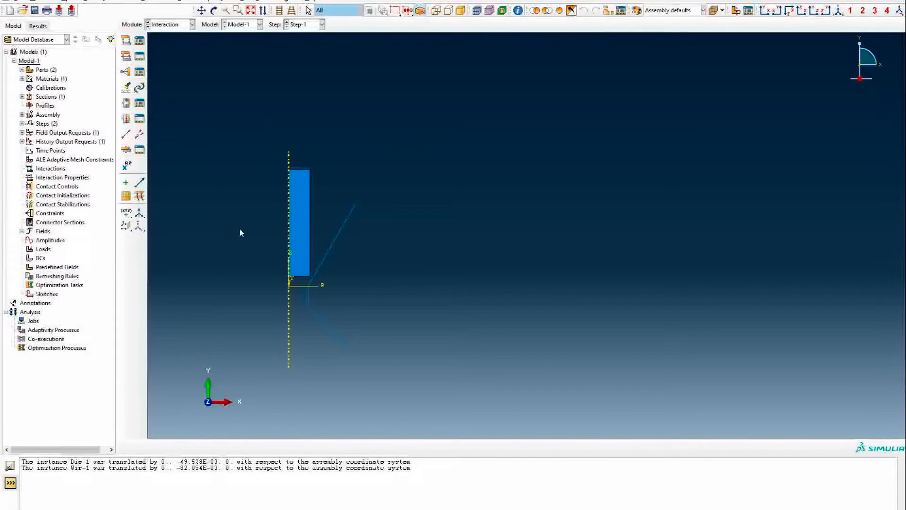
pyautogui.click(21, 115)
pyautogui.rightClick(51, 160)
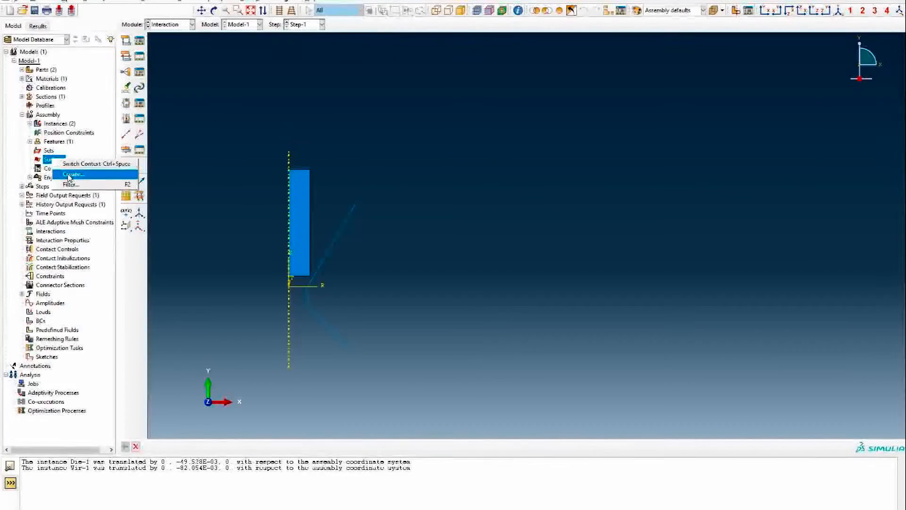
pyautogui.click(71, 174)
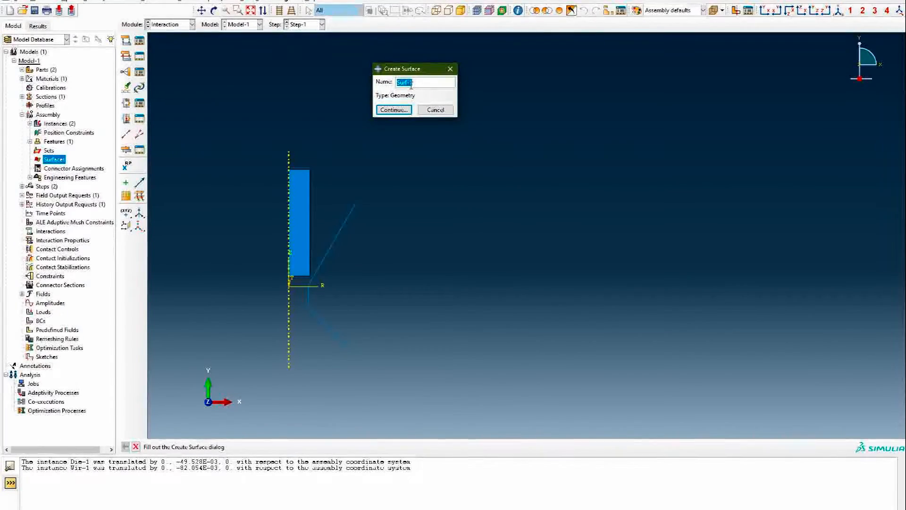
pyautogui.write('Die')
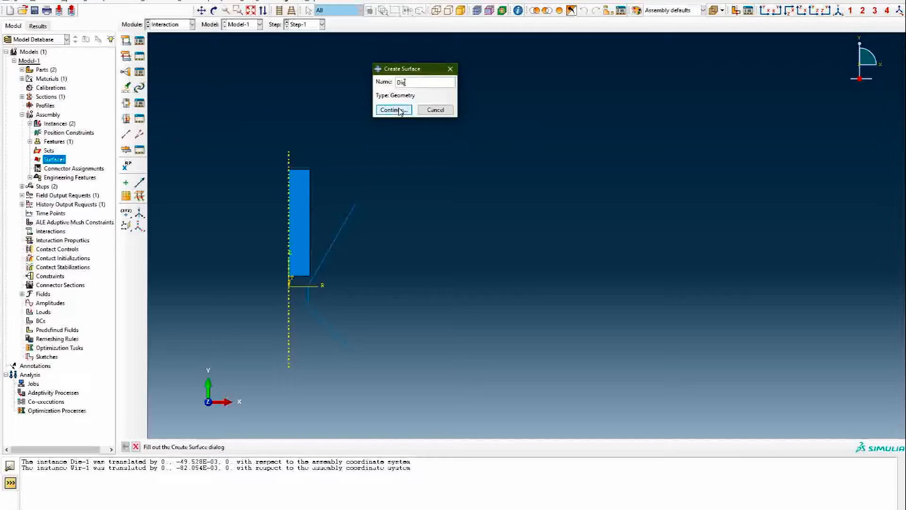
pyautogui.press('Return')
pyautogui.click(333, 253)
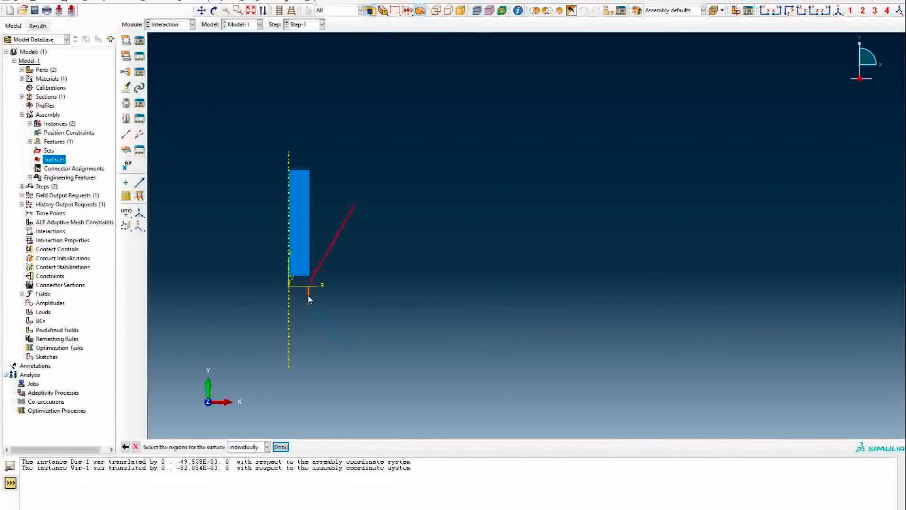
pyautogui.scroll(8, 316, 295)
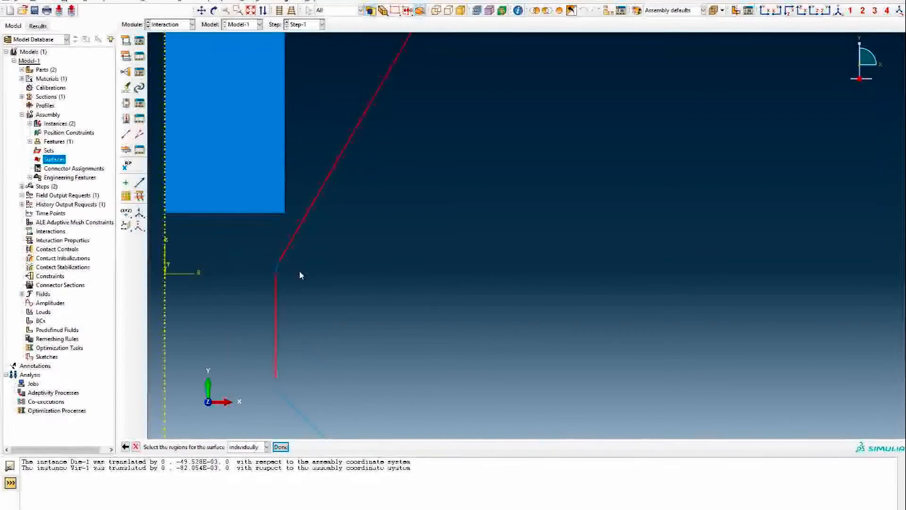
pyautogui.scroll(-5, 294, 282)
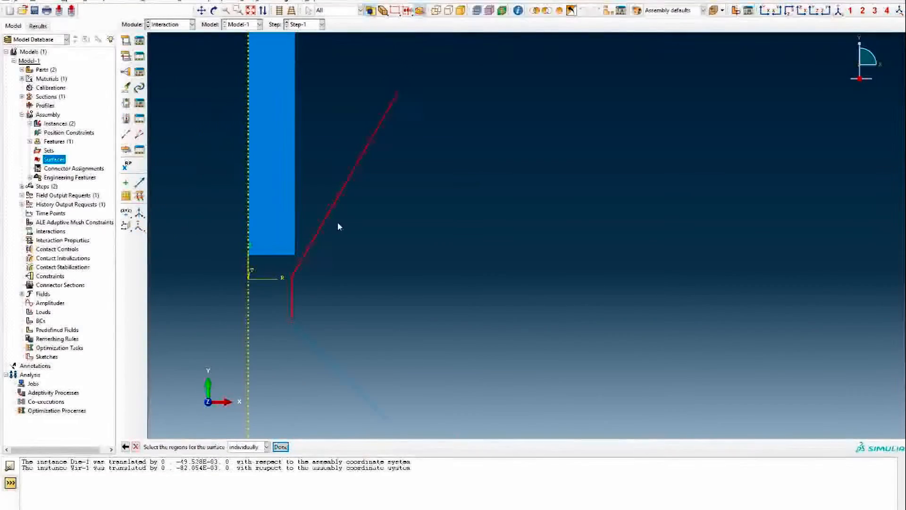
pyautogui.click(281, 447)
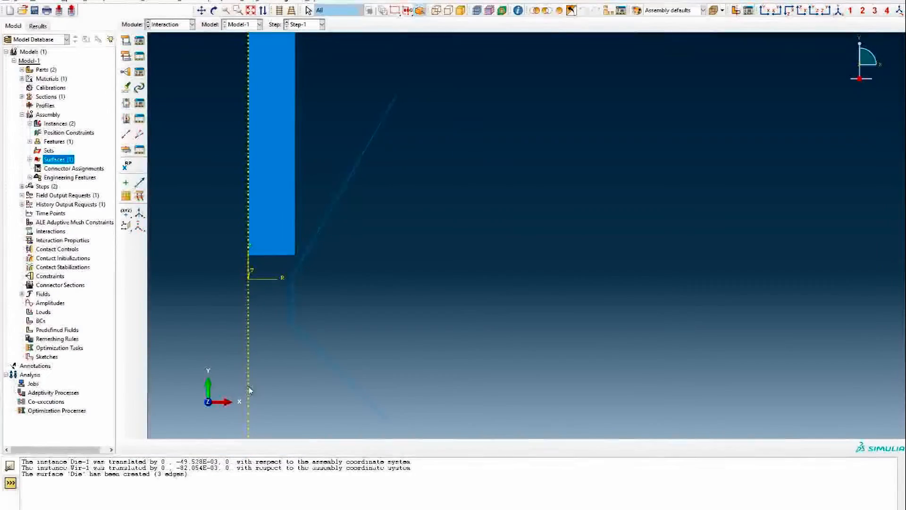
# Create a second assembly surface named Wire from the wire's outer vertical edge
pyautogui.scroll(-2, 250, 390)
pyautogui.click(79, 173)
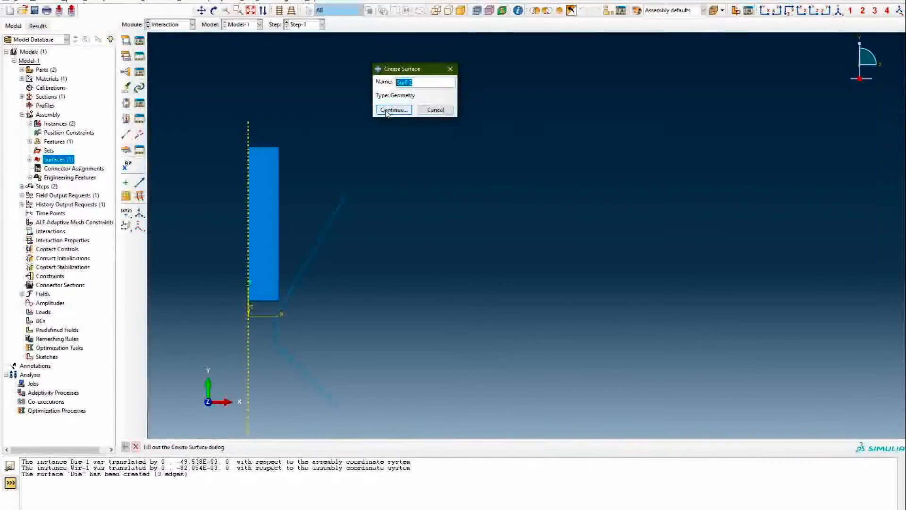
pyautogui.write('Wir')
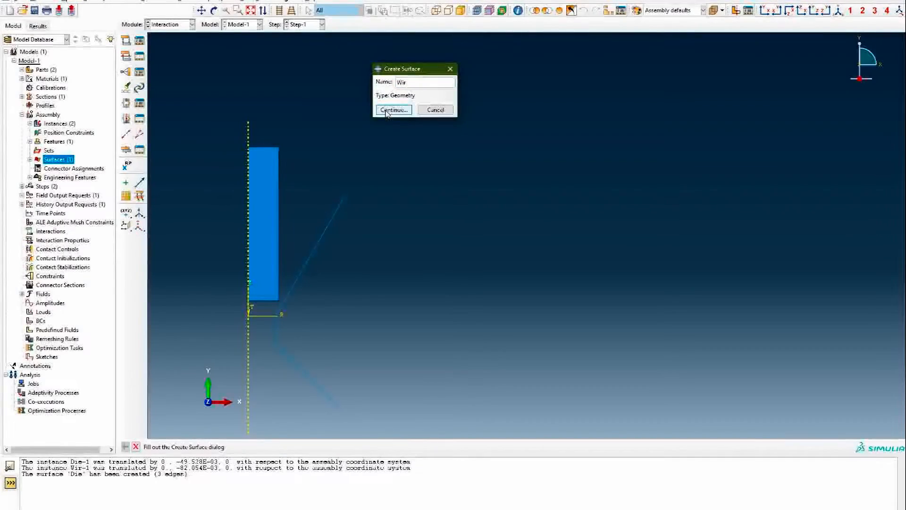
pyautogui.write('e')
pyautogui.click(393, 110)
pyautogui.click(278, 216)
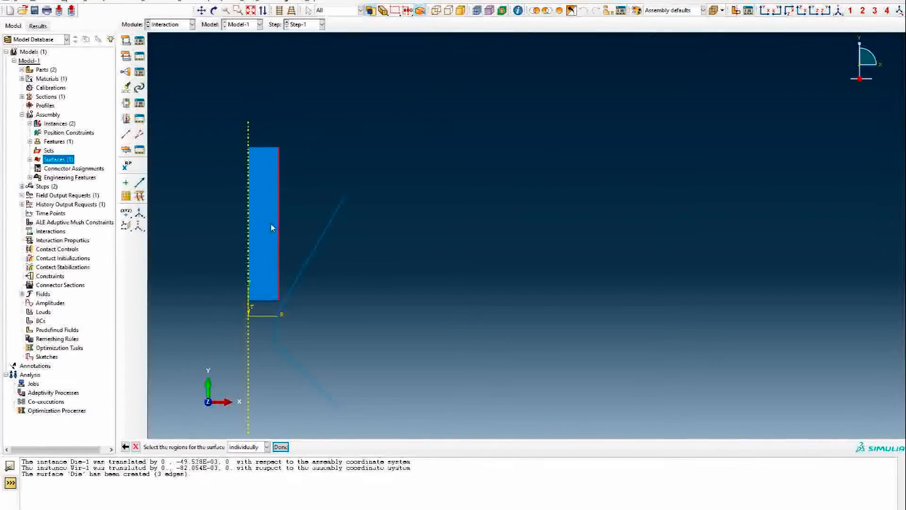
pyautogui.click(265, 300)
pyautogui.click(282, 360)
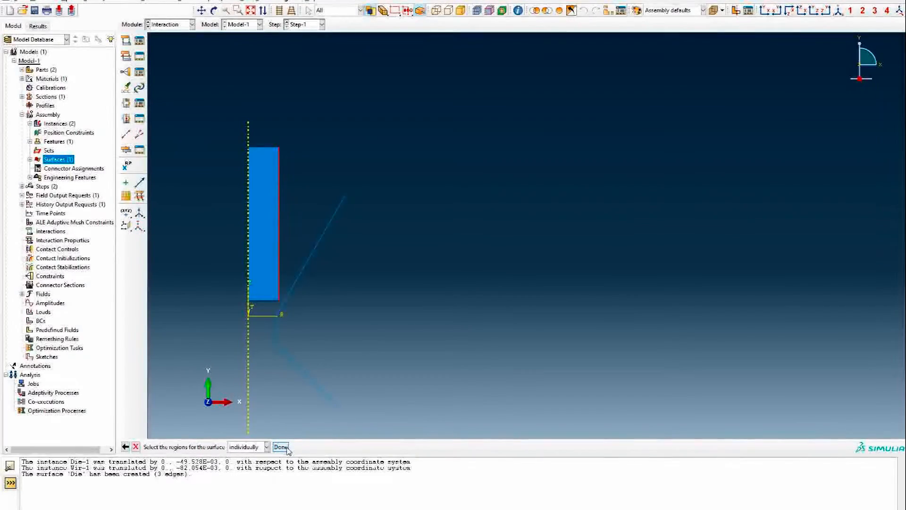
pyautogui.click(286, 448)
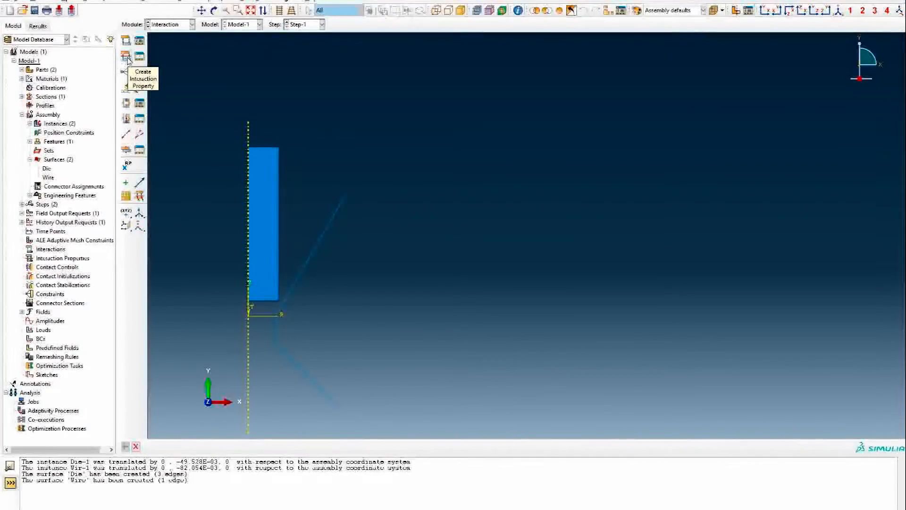
# Review the interaction property types and start a Contact property with the default name IntProp-1
pyautogui.click(126, 56)
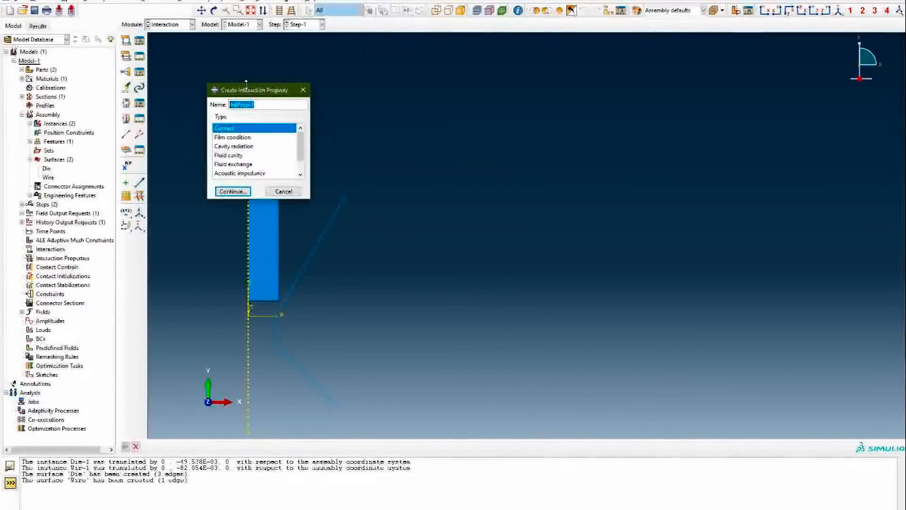
pyautogui.moveTo(246, 94); pyautogui.dragTo(254, 59)
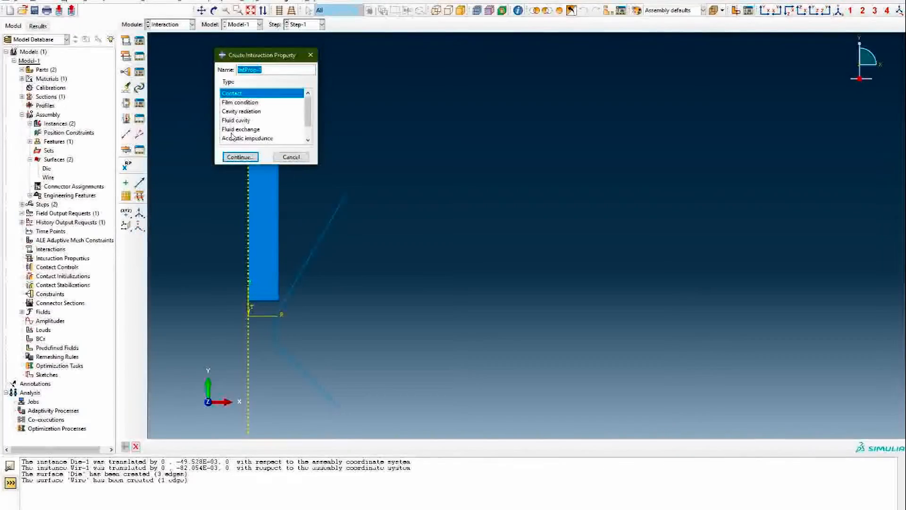
pyautogui.scroll(-2, 233, 128)
pyautogui.scroll(2, 236, 101)
pyautogui.scroll(-2, 236, 102)
pyautogui.scroll(2, 238, 132)
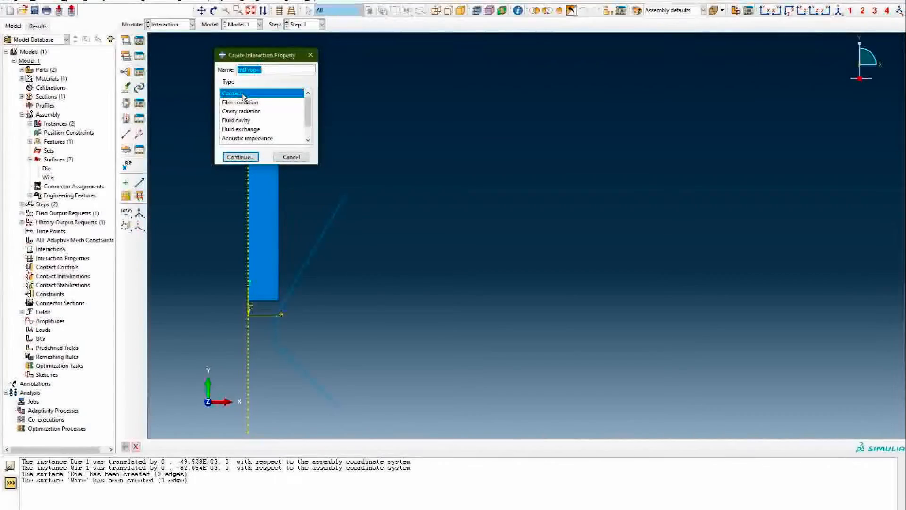
pyautogui.click(241, 157)
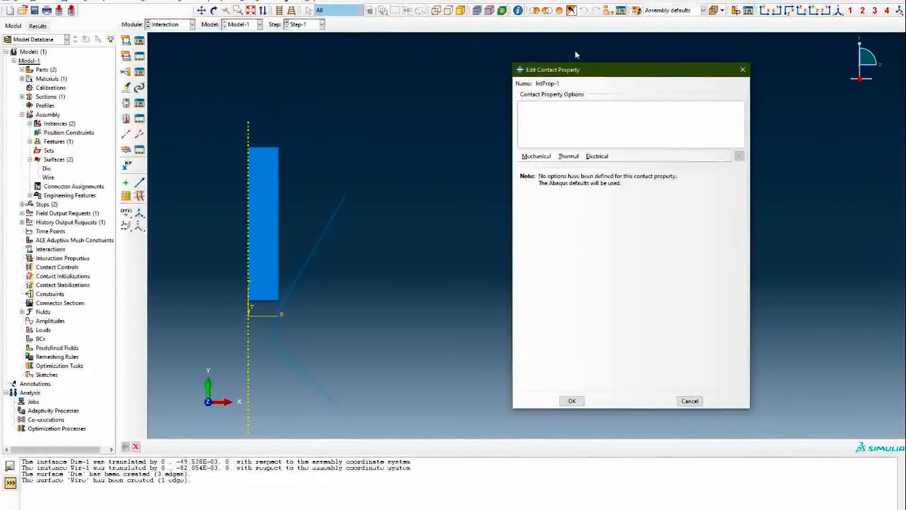
pyautogui.moveTo(579, 71); pyautogui.dragTo(389, 61)
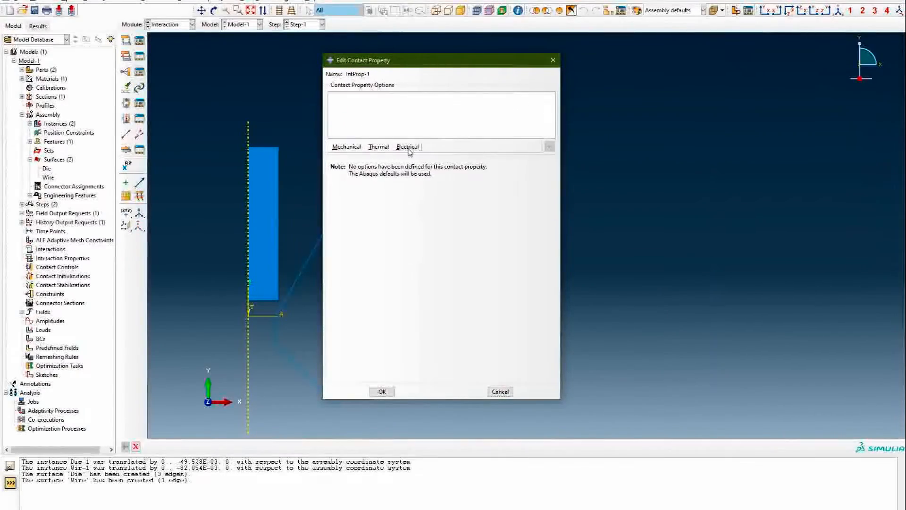
# Give IntProp-1 tangential behavior with penalty friction and a coefficient of 0.5, accept it, and check it in the Interaction Property Manager
pyautogui.click(346, 147)
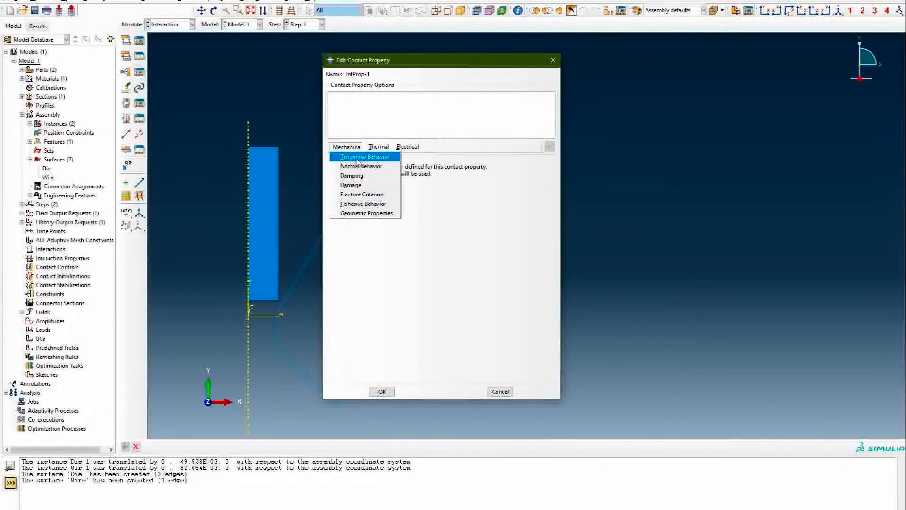
pyautogui.click(372, 159)
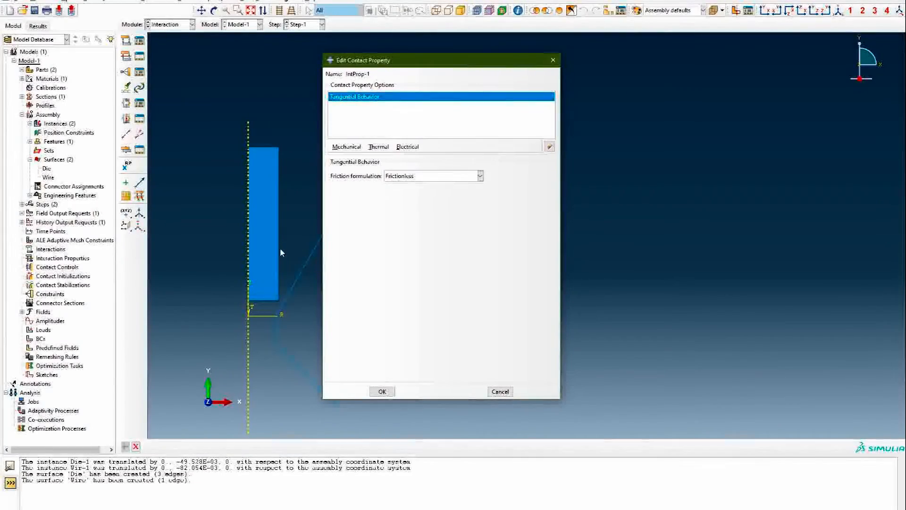
pyautogui.click(414, 176)
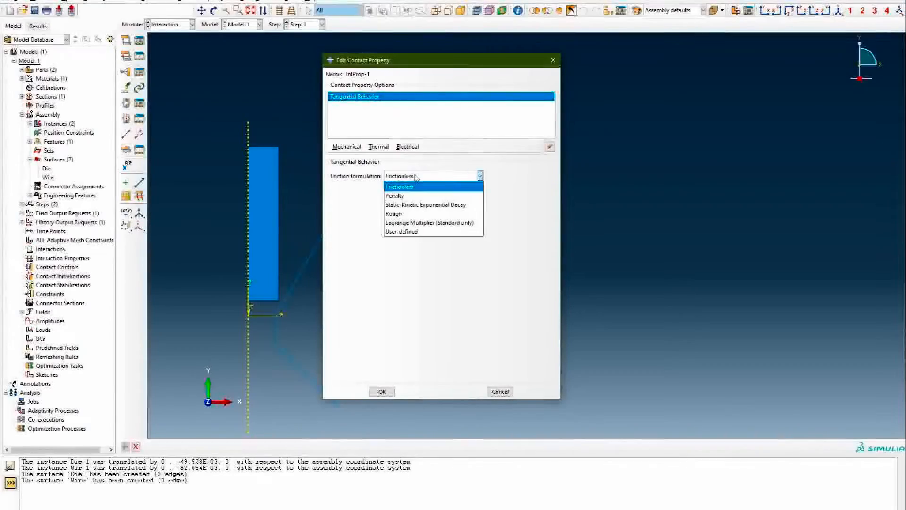
pyautogui.click(400, 197)
pyautogui.click(353, 275)
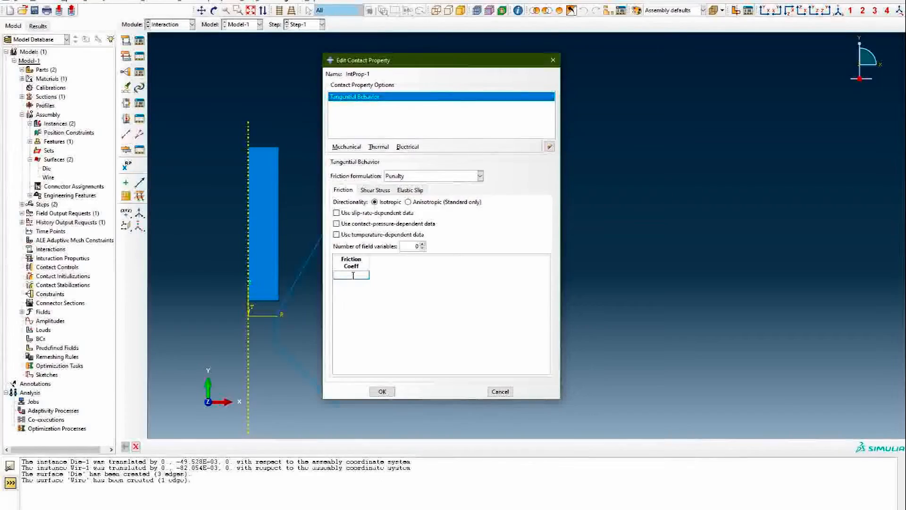
pyautogui.write('0.5')
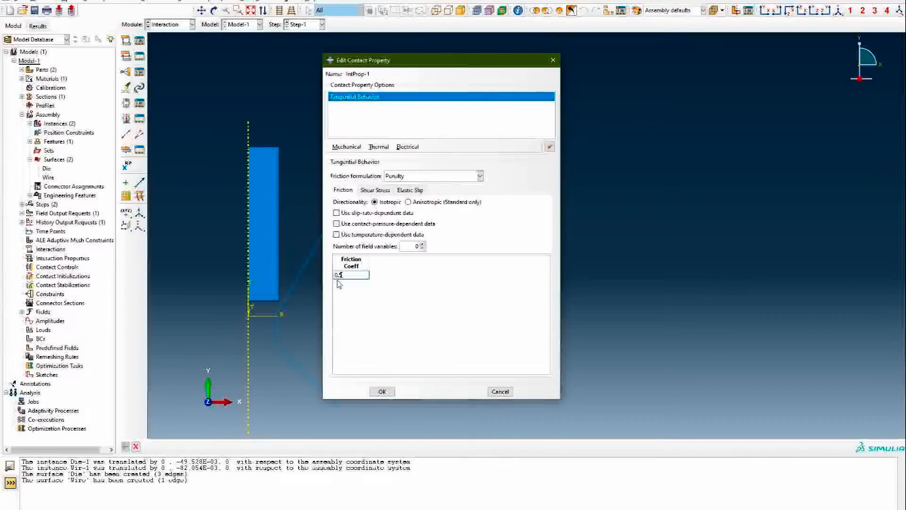
pyautogui.click(373, 393)
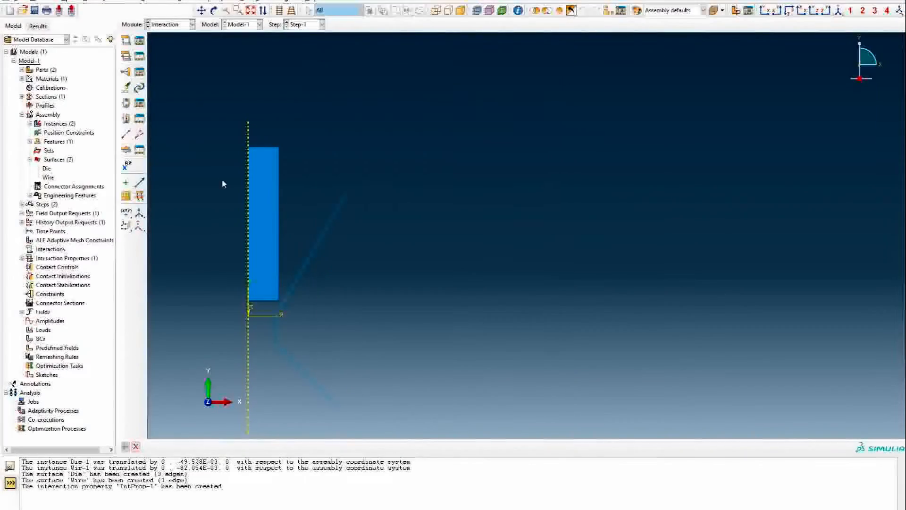
pyautogui.click(140, 56)
pyautogui.click(269, 67)
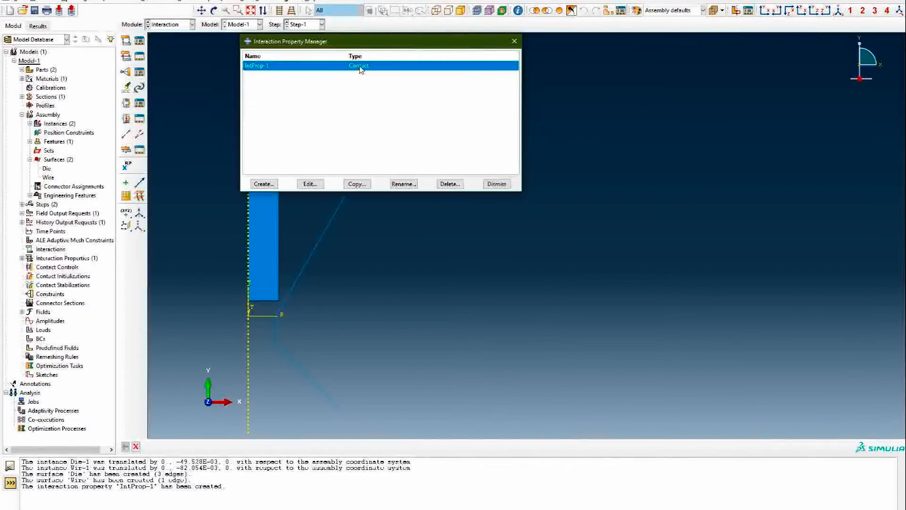
pyautogui.click(514, 42)
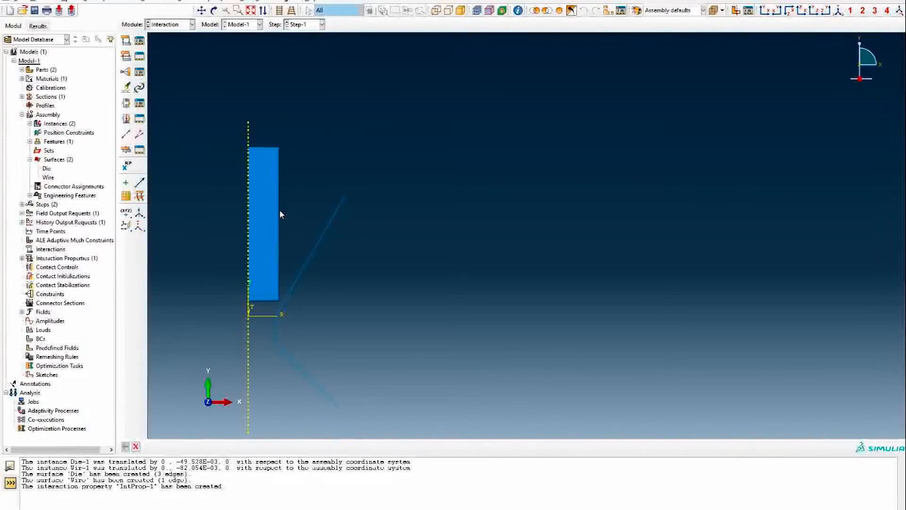
# Start an interaction with the default name Int-1 in Step-1, using the Surface-to-surface contact (Explicit) type
pyautogui.click(126, 42)
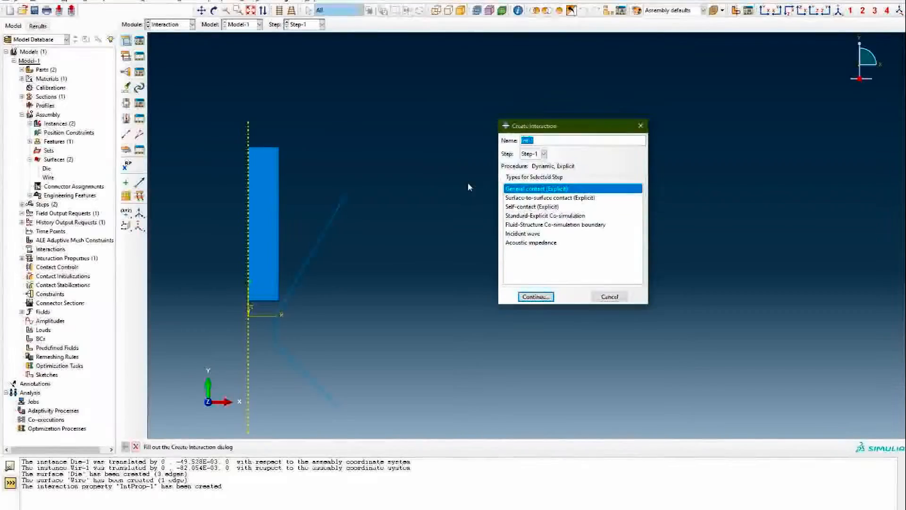
pyautogui.moveTo(548, 125); pyautogui.dragTo(407, 112)
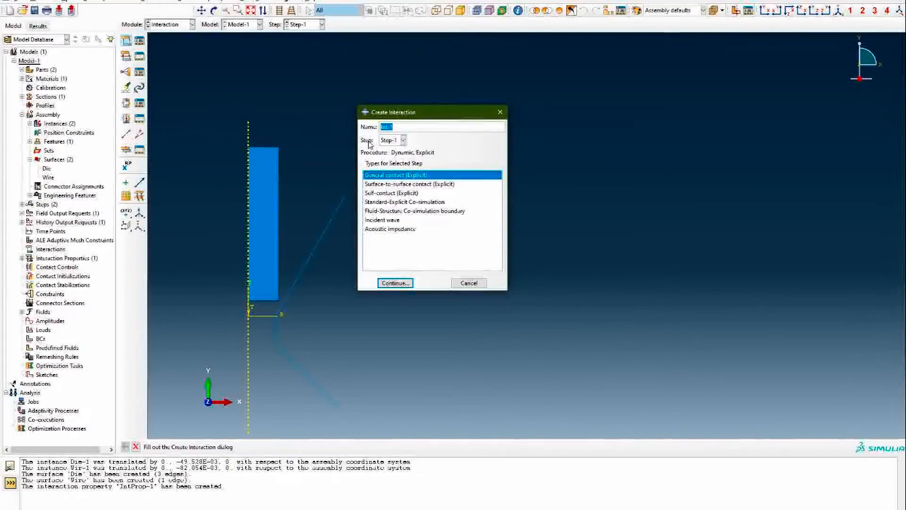
pyautogui.click(404, 140)
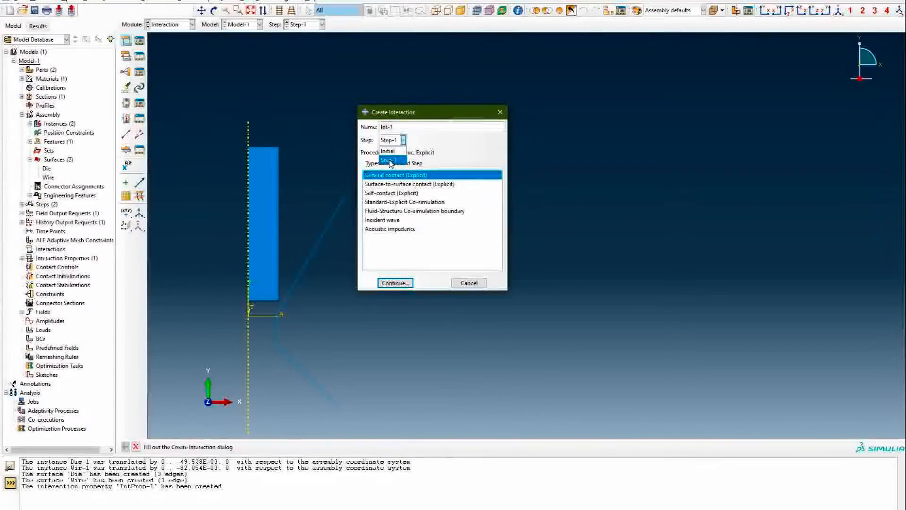
pyautogui.click(390, 161)
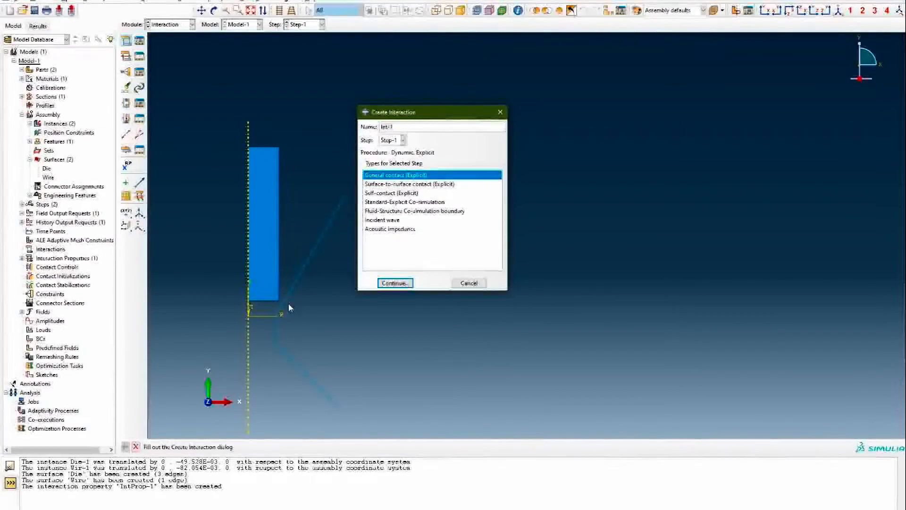
pyautogui.click(425, 185)
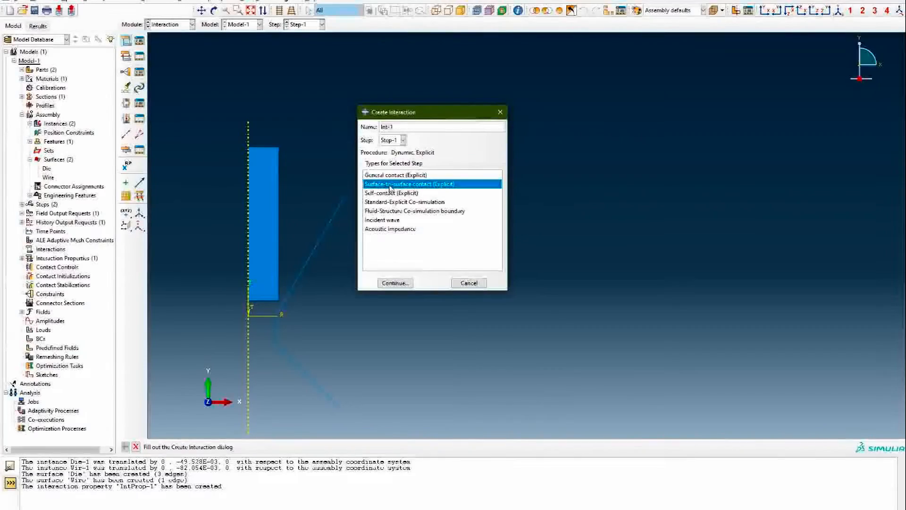
pyautogui.click(396, 284)
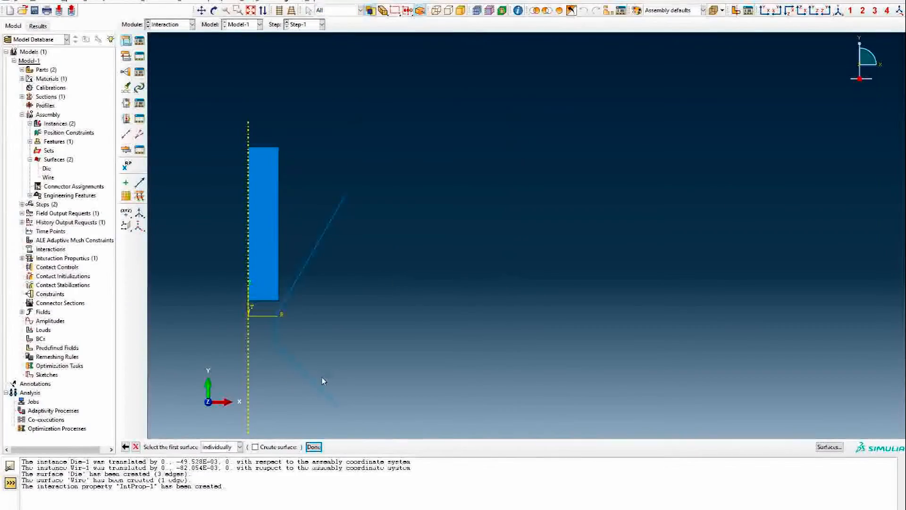
# Assign Die as the first surface and Wire as the second, and accept Int-1 with contact property IntProp-1 and default kinematic, finite-sliding settings
pyautogui.click(832, 449)
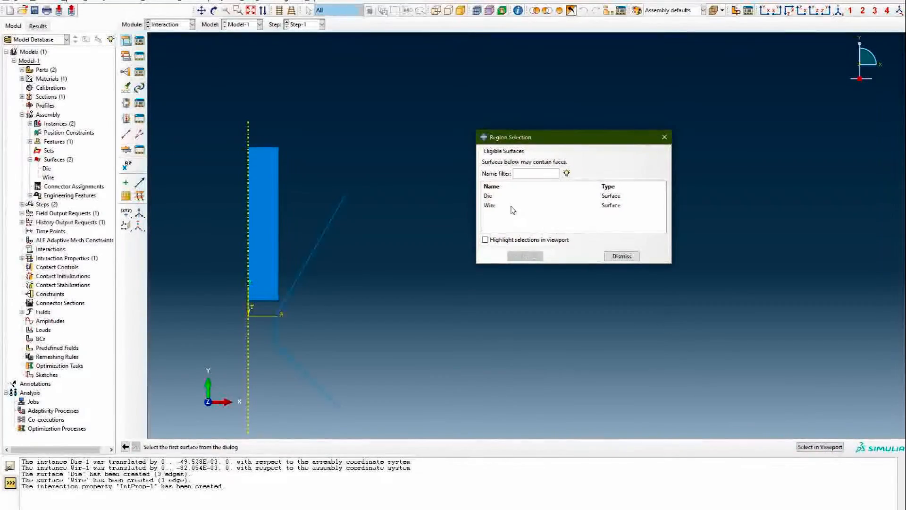
pyautogui.click(489, 196)
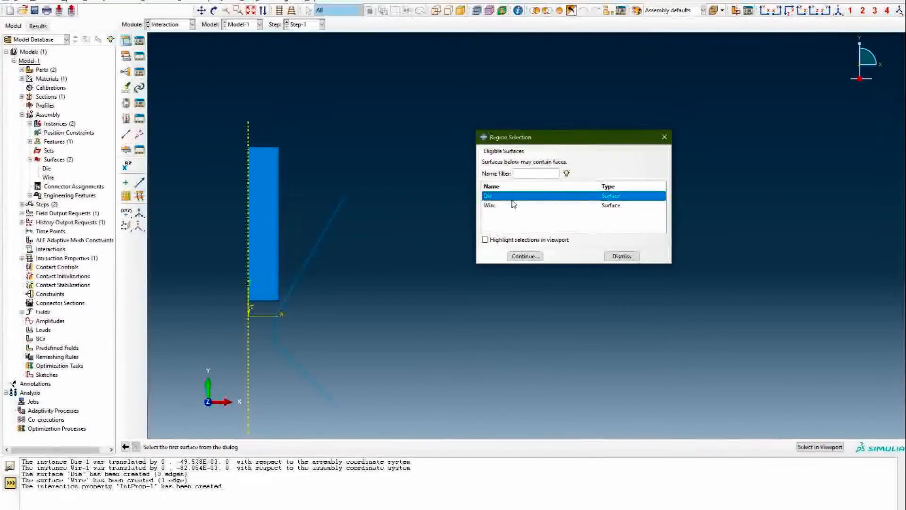
pyautogui.click(526, 256)
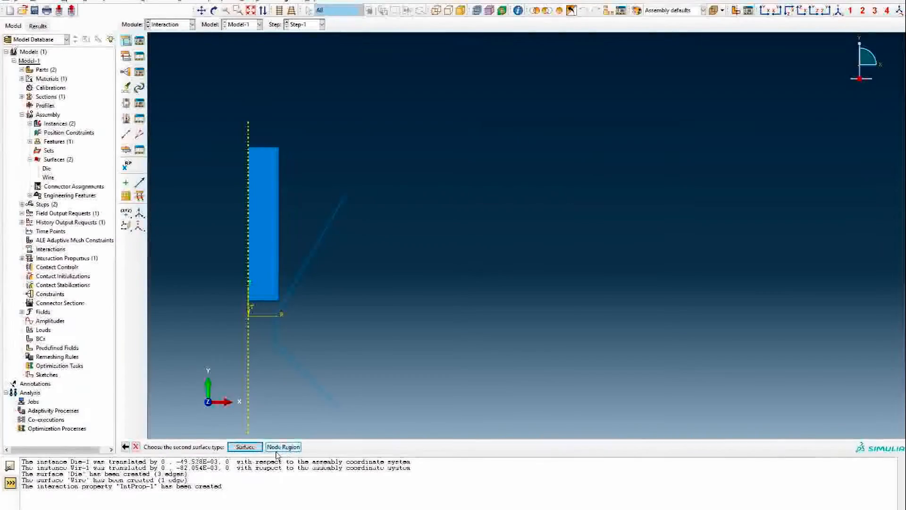
pyautogui.click(241, 448)
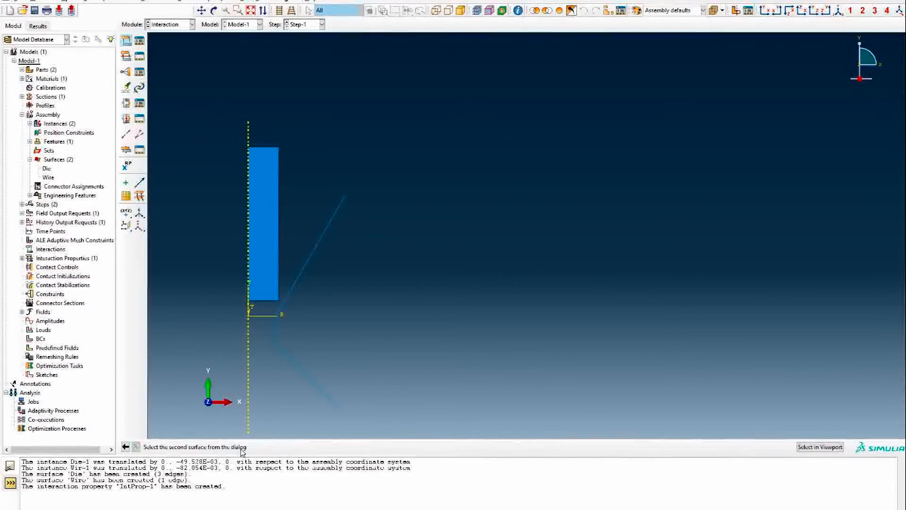
pyautogui.click(495, 205)
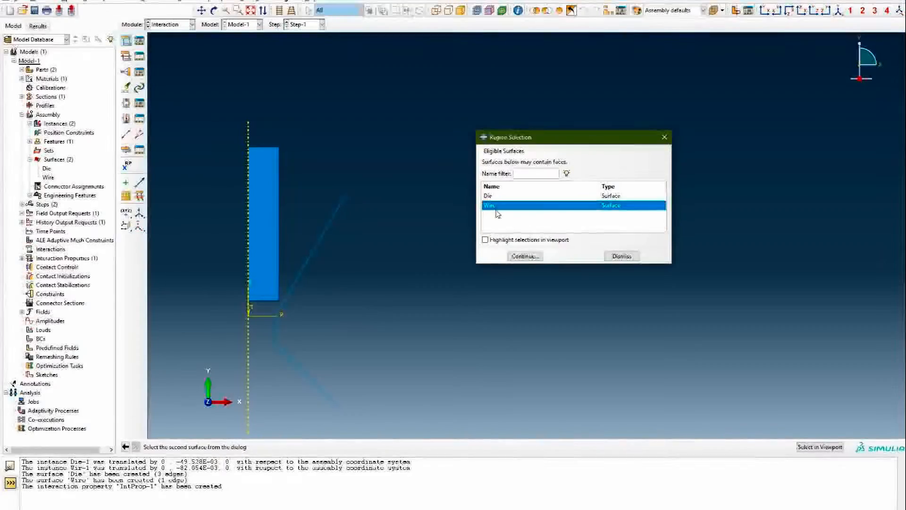
pyautogui.click(526, 257)
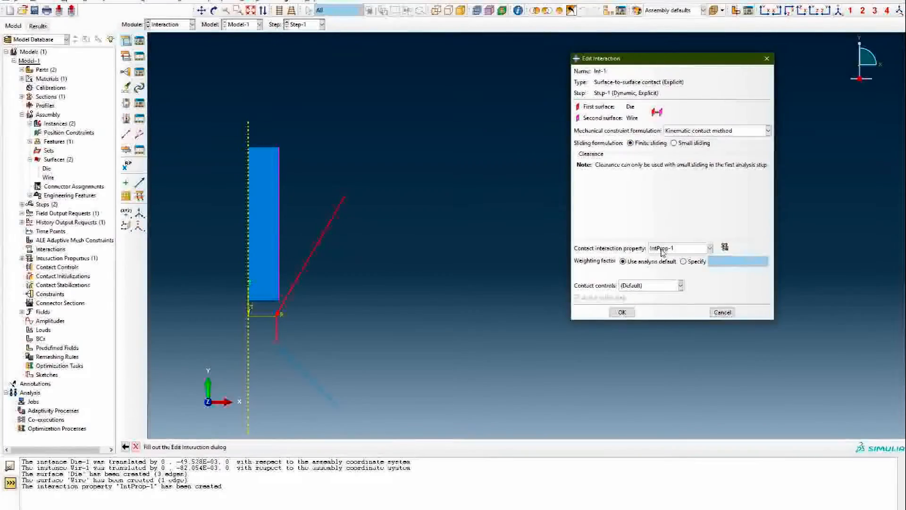
pyautogui.click(622, 313)
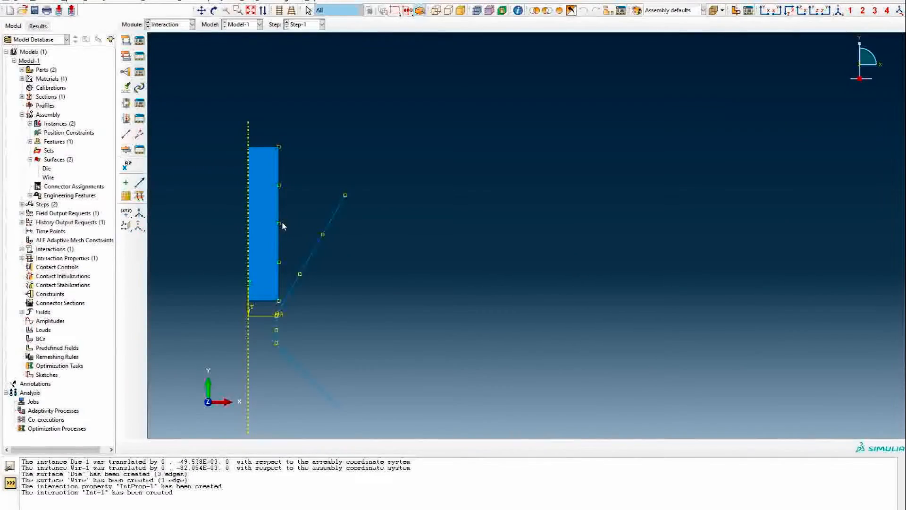
# Switch to the Load module for Model-1
pyautogui.click(192, 24)
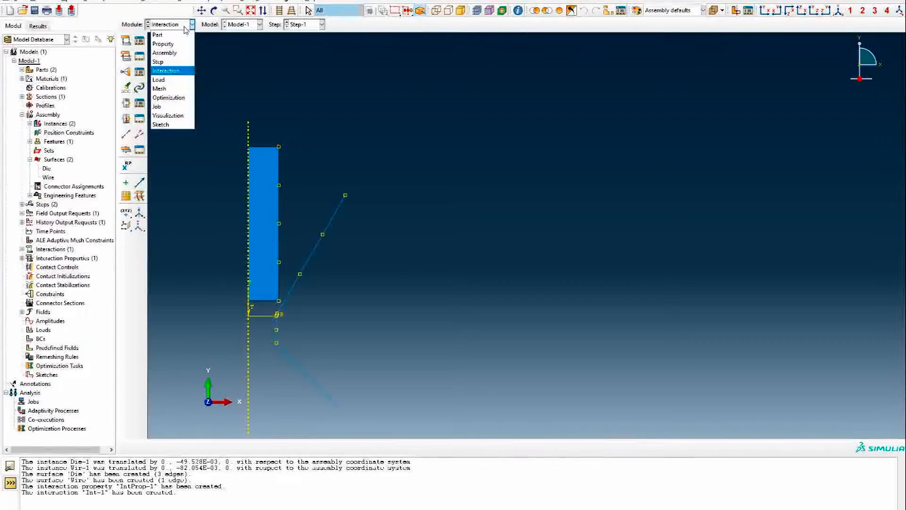
pyautogui.click(164, 79)
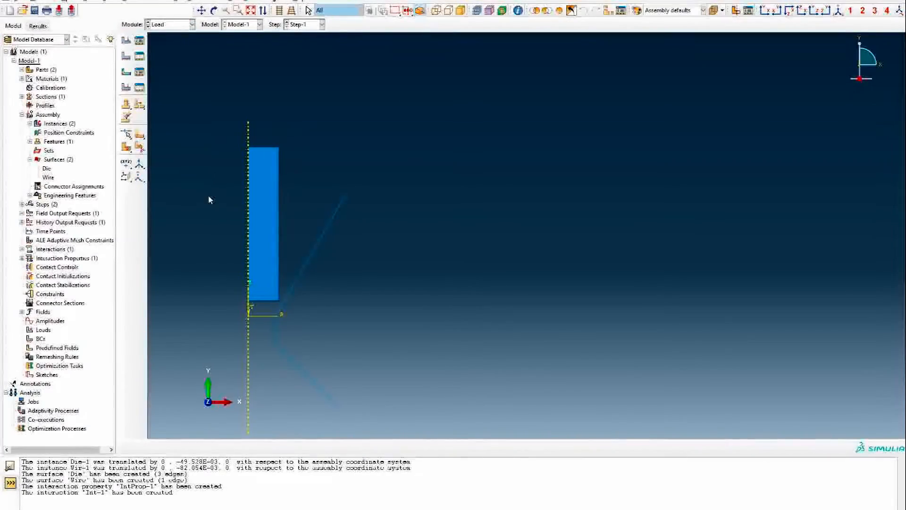
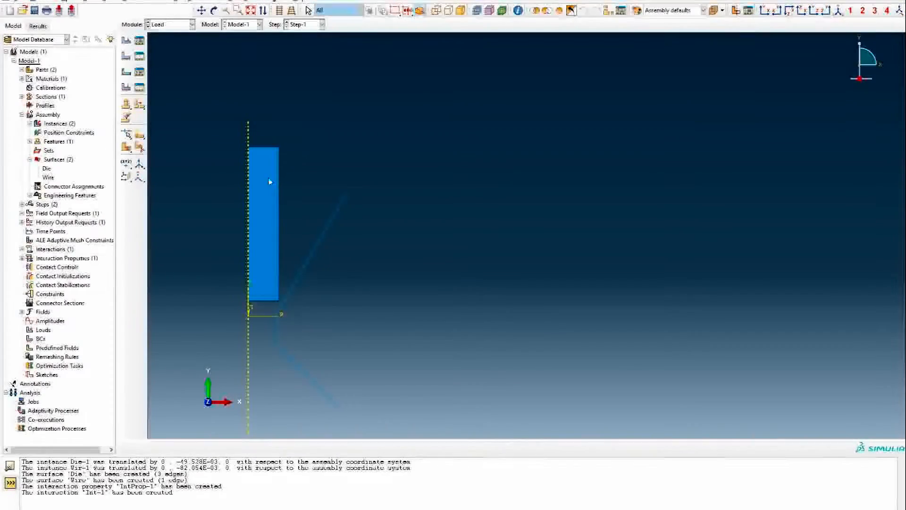
# In the Part module, open the Die part and add a reference point at the midpoint of its short vertical edge
pyautogui.click(180, 24)
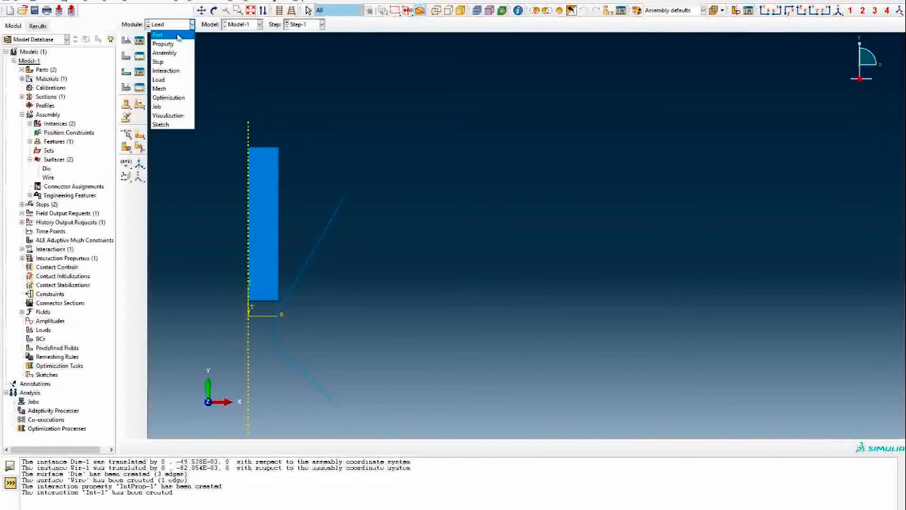
pyautogui.click(178, 35)
pyautogui.click(304, 25)
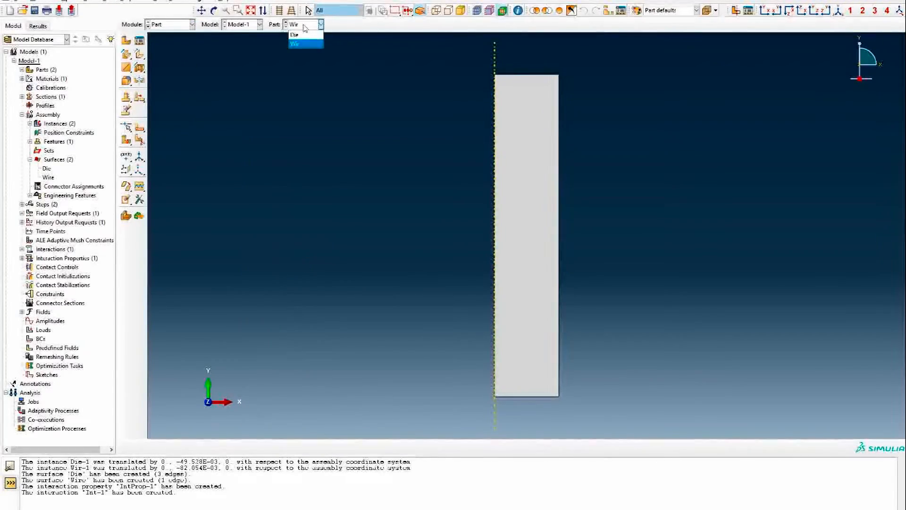
pyautogui.click(294, 34)
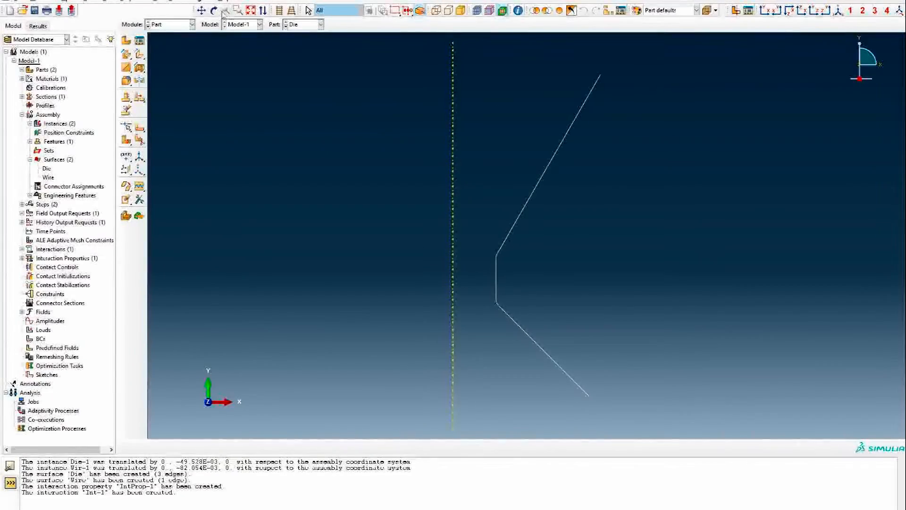
pyautogui.click(175, 2)
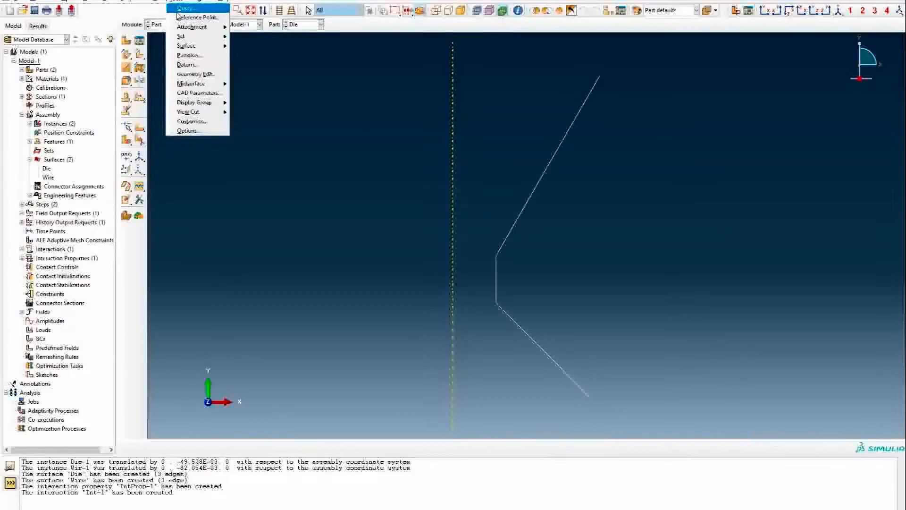
pyautogui.click(300, 160)
pyautogui.click(172, 2)
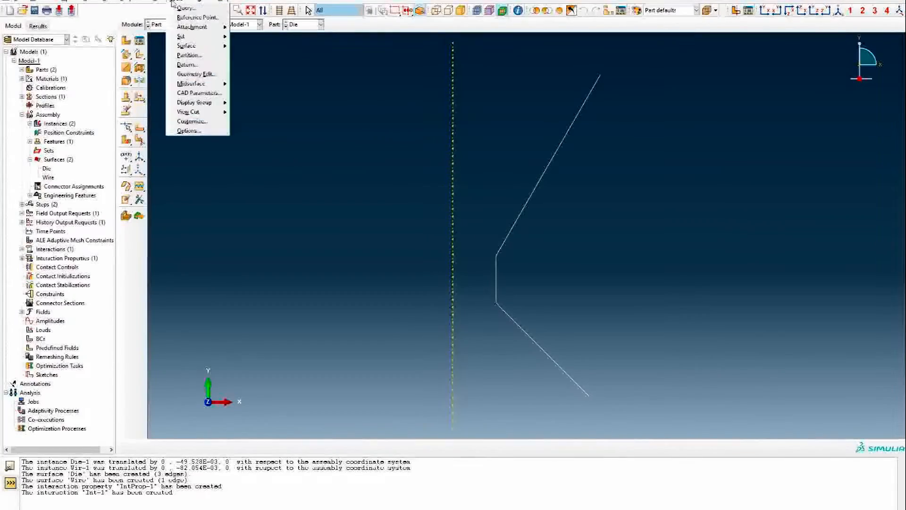
pyautogui.click(191, 18)
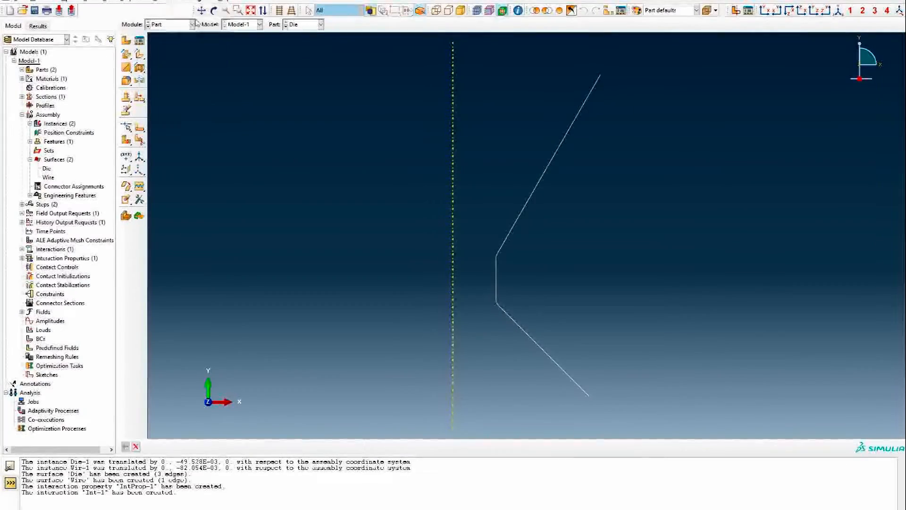
pyautogui.click(497, 283)
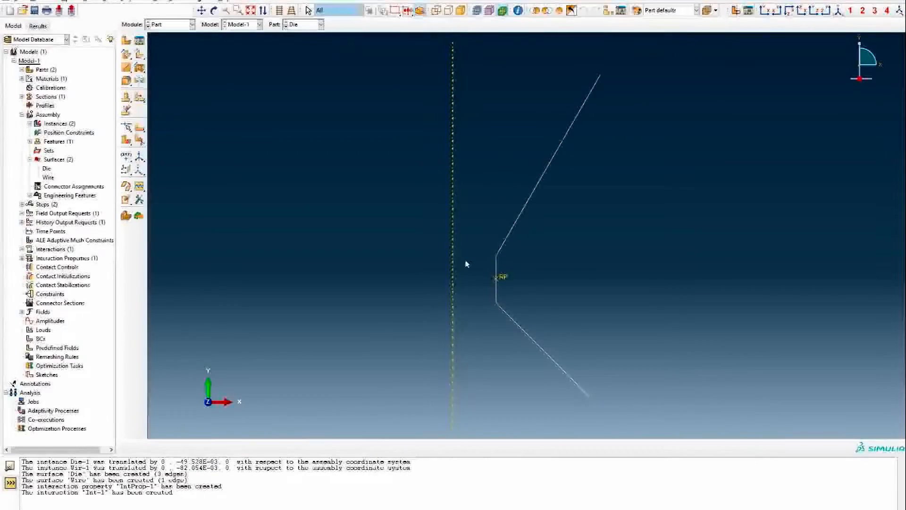
# Return to the Load module and start boundary condition BC-1 in the Initial step, using the Symmetry/Antisymmetry/Encastre type
pyautogui.click(174, 24)
pyautogui.click(178, 83)
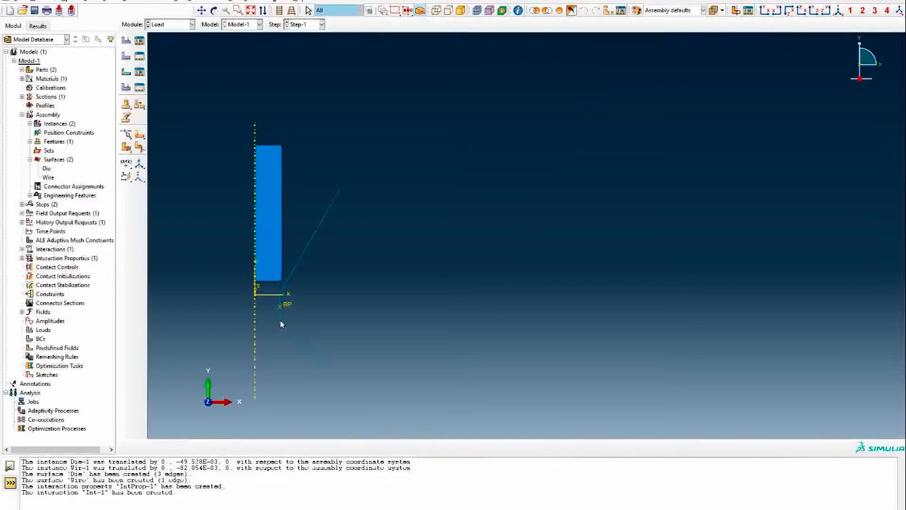
pyautogui.scroll(1, 282, 312)
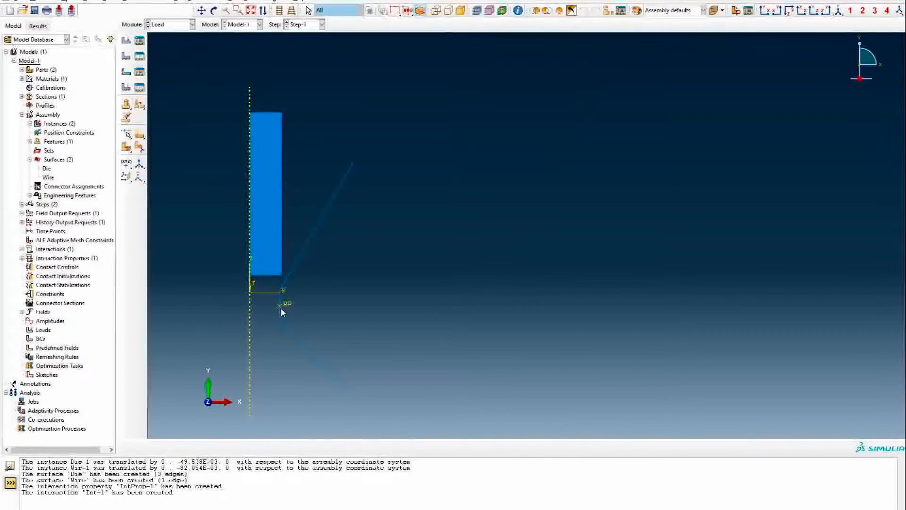
pyautogui.click(126, 57)
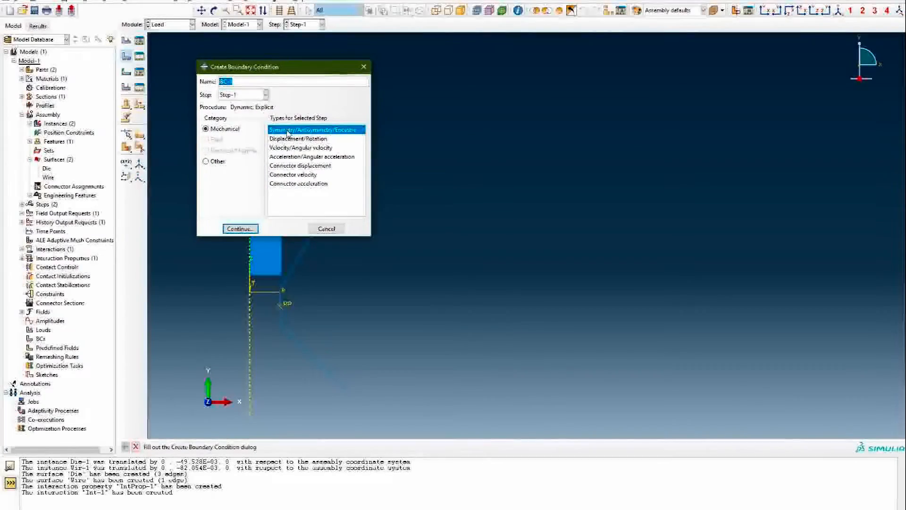
pyautogui.click(265, 94)
pyautogui.click(231, 103)
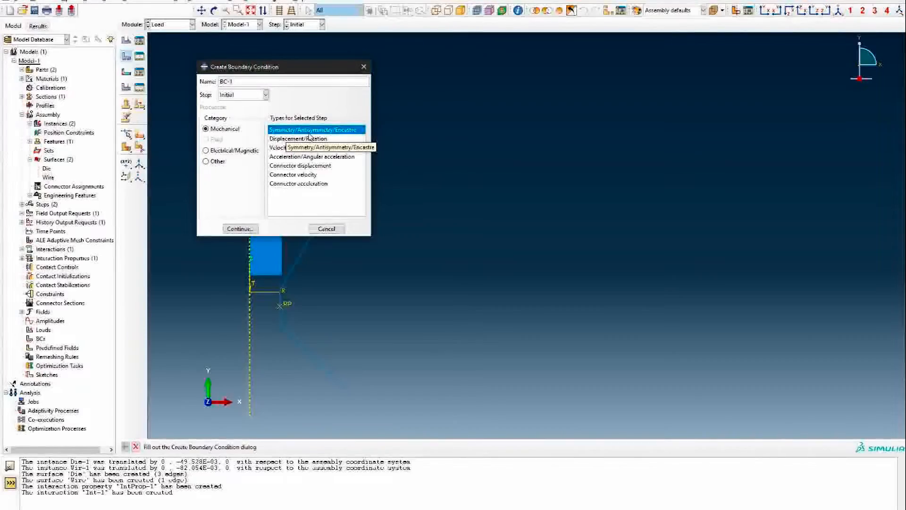
pyautogui.click(240, 229)
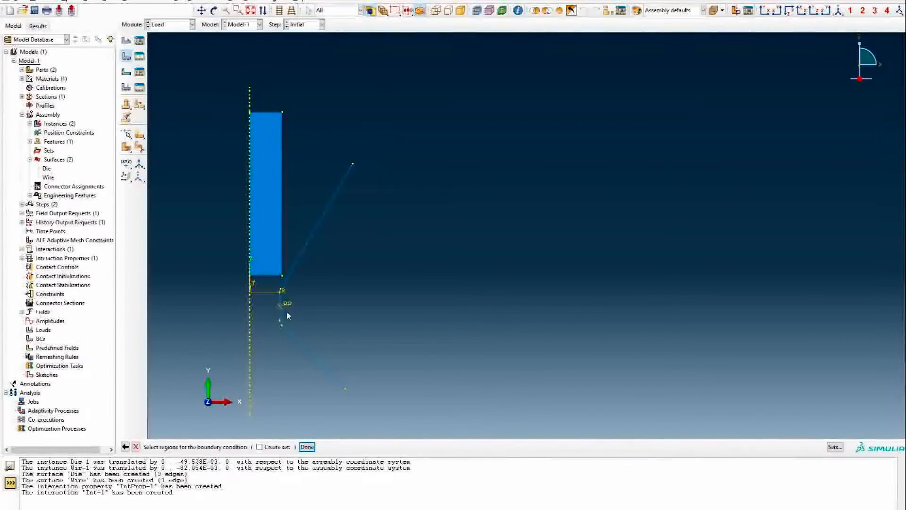
# Assign BC-1 to the die's reference point and fix it fully with the ENCASTRE option
pyautogui.click(311, 447)
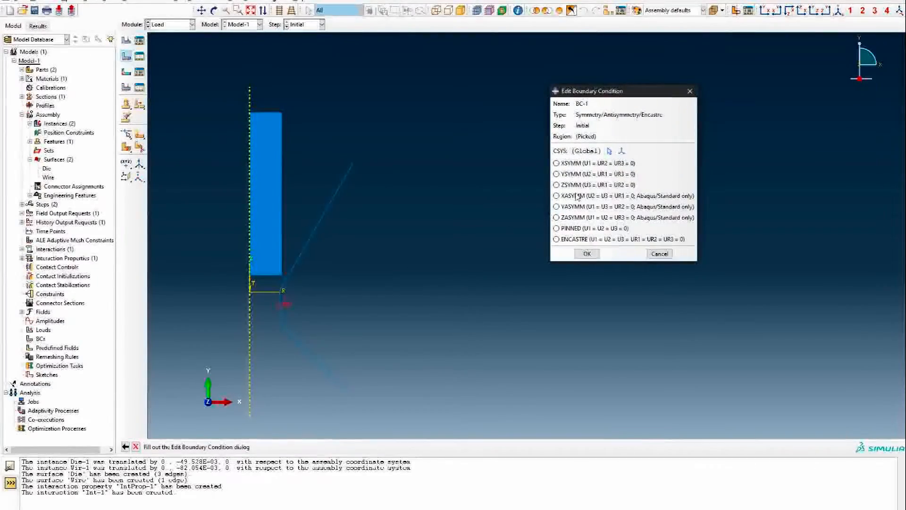
pyautogui.click(557, 239)
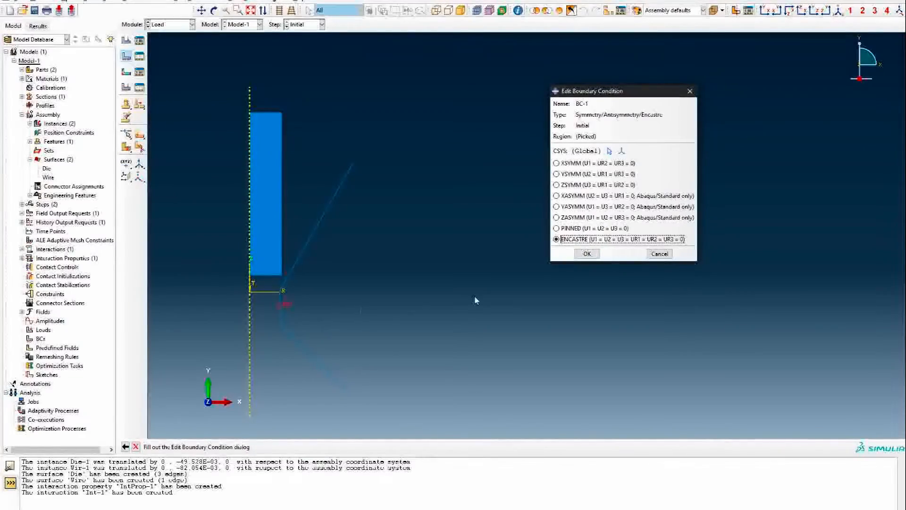
pyautogui.click(591, 255)
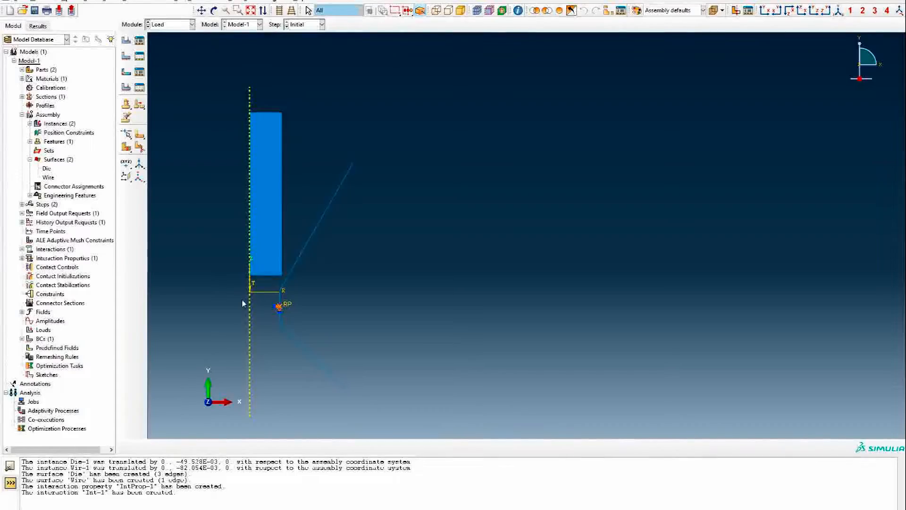
# Start a Displacement/Rotation boundary condition named "Wire movement" in Step-1
pyautogui.click(127, 58)
pyautogui.click(283, 139)
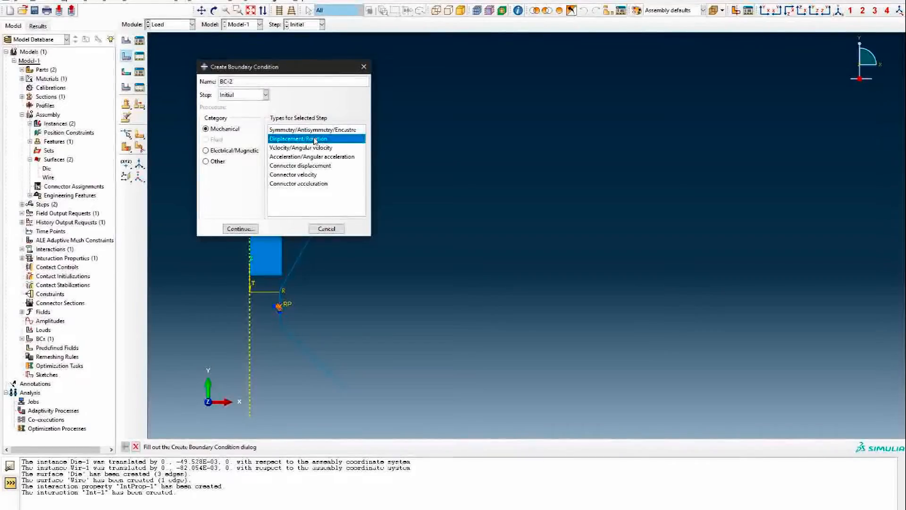
pyautogui.click(255, 95)
pyautogui.click(235, 116)
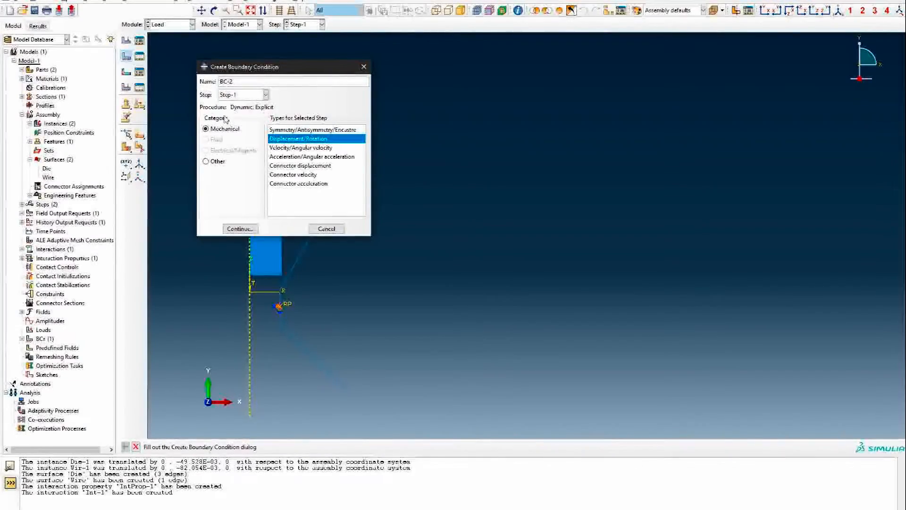
pyautogui.doubleClick(238, 82)
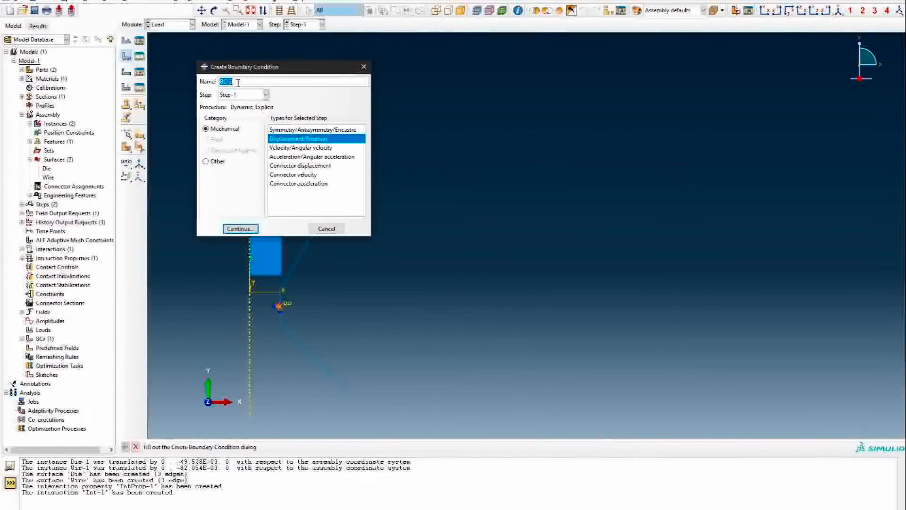
pyautogui.write('Wire')
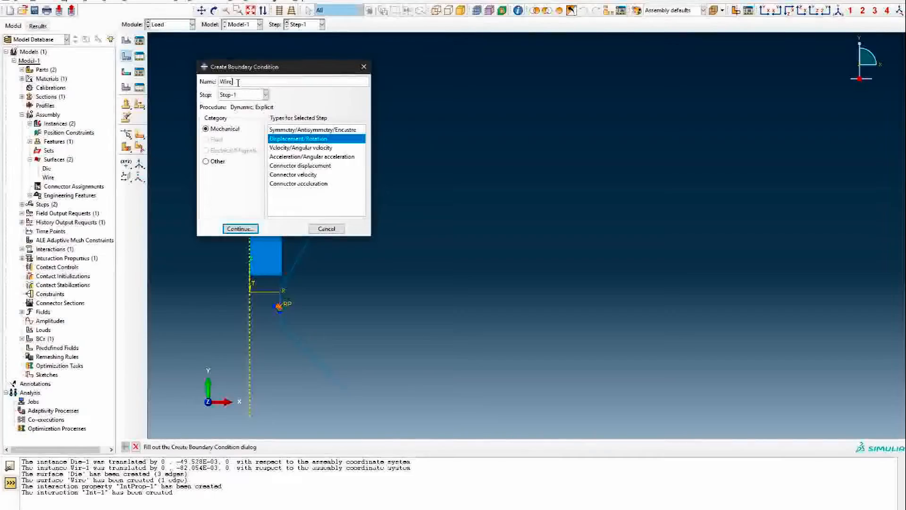
pyautogui.write(' movement')
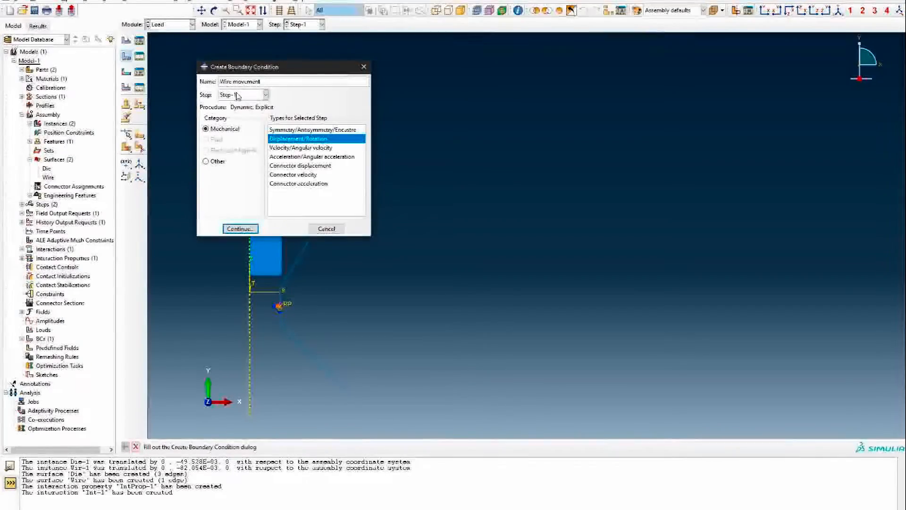
pyautogui.click(247, 230)
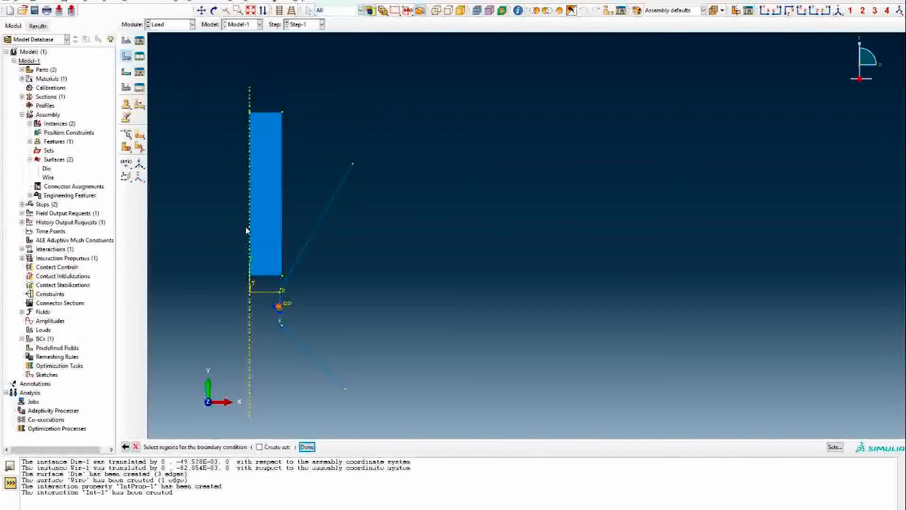
# Apply the Wire movement condition to the wire's bottom edge and set its U2 displacement to -0.08
pyautogui.click(269, 276)
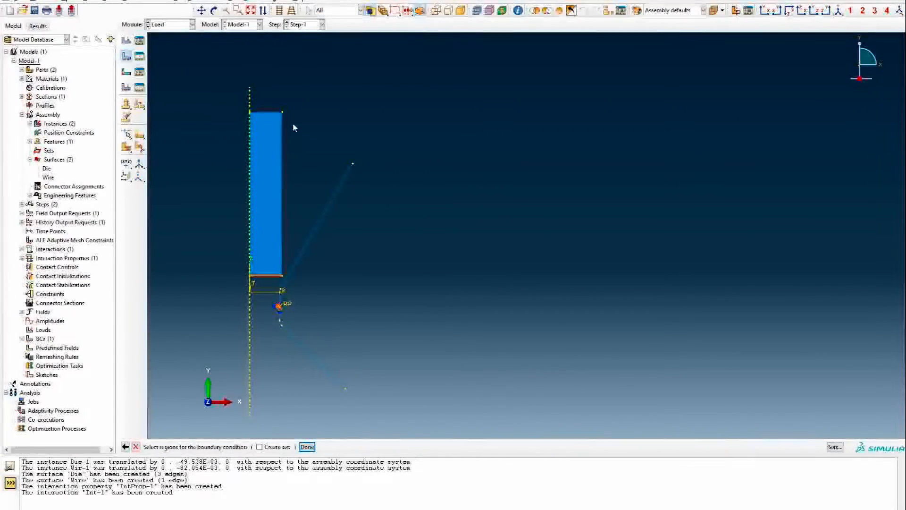
pyautogui.click(267, 258)
pyautogui.click(307, 446)
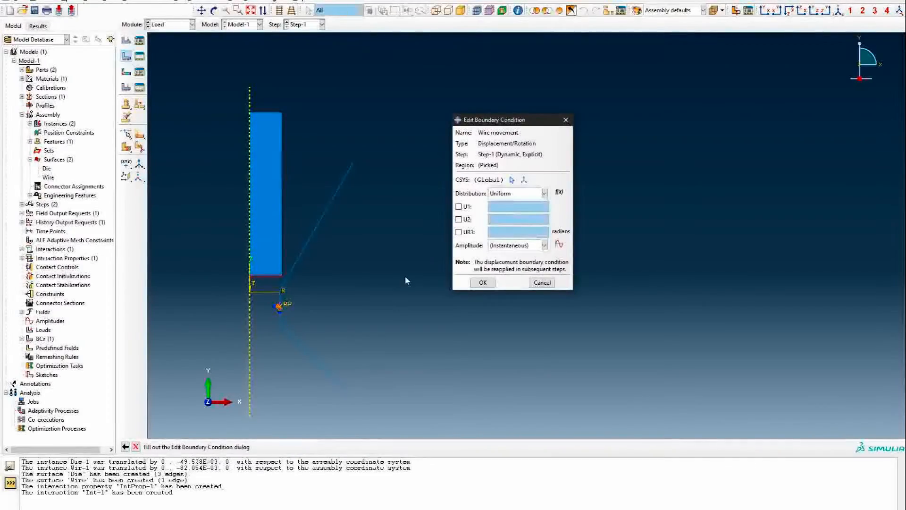
pyautogui.moveTo(490, 120); pyautogui.dragTo(407, 130)
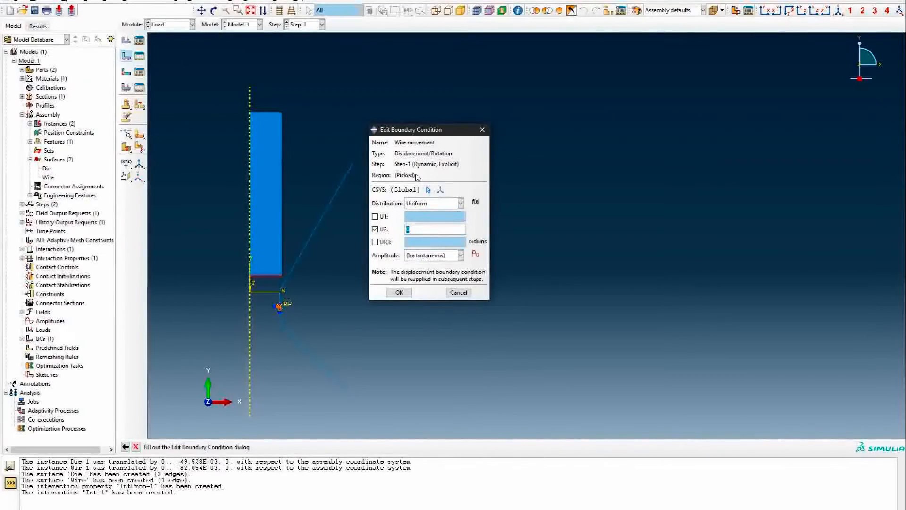
pyautogui.moveTo(421, 136); pyautogui.dragTo(459, 121)
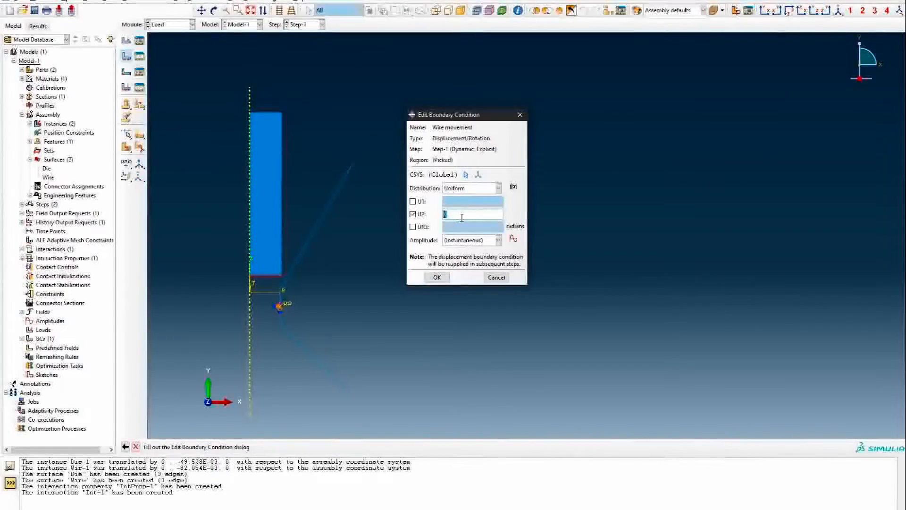
pyautogui.write('.')
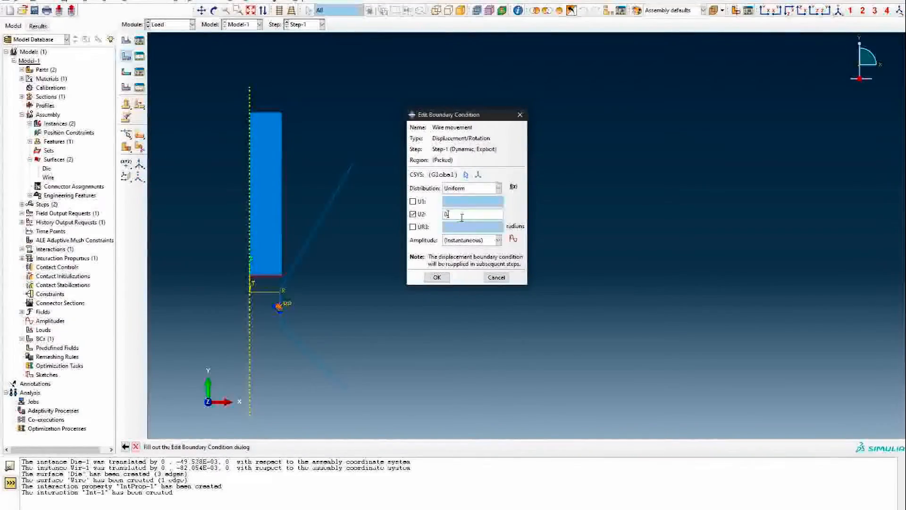
pyautogui.write('08')
pyautogui.write('-')
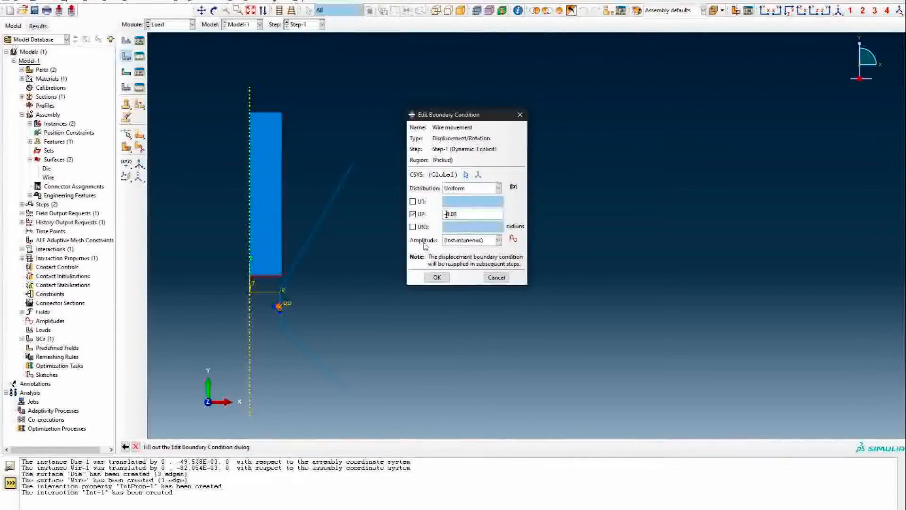
# Create a tabular amplitude with the default name Amp-1, with amplitude 0 at time 0 and amplitude 1 at time 1
pyautogui.click(513, 240)
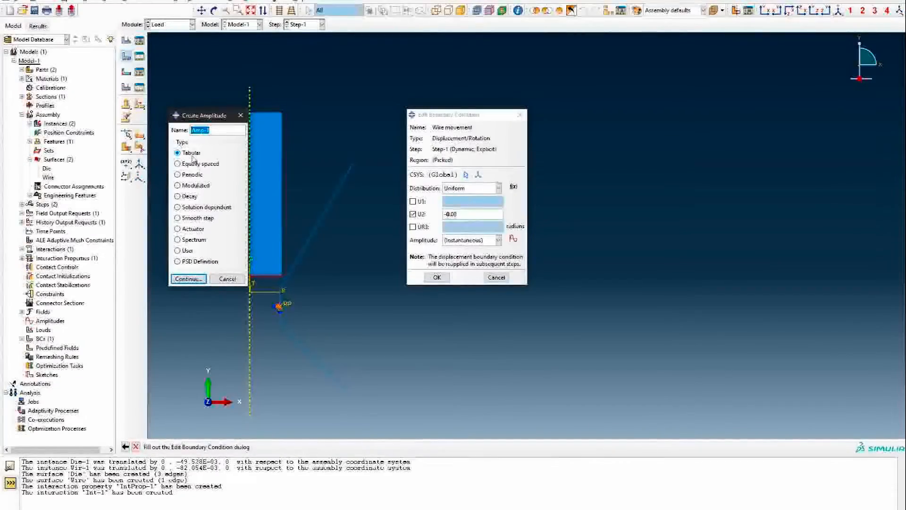
pyautogui.click(188, 278)
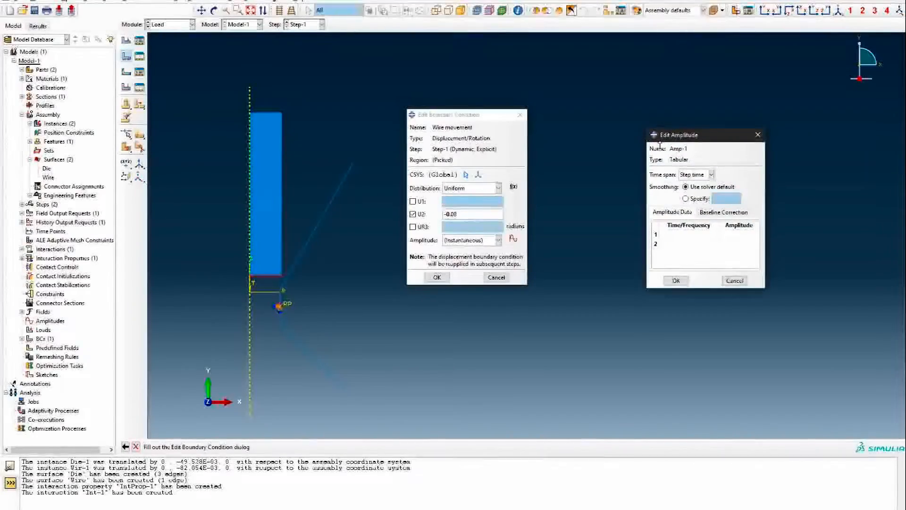
pyautogui.moveTo(673, 138); pyautogui.dragTo(621, 142)
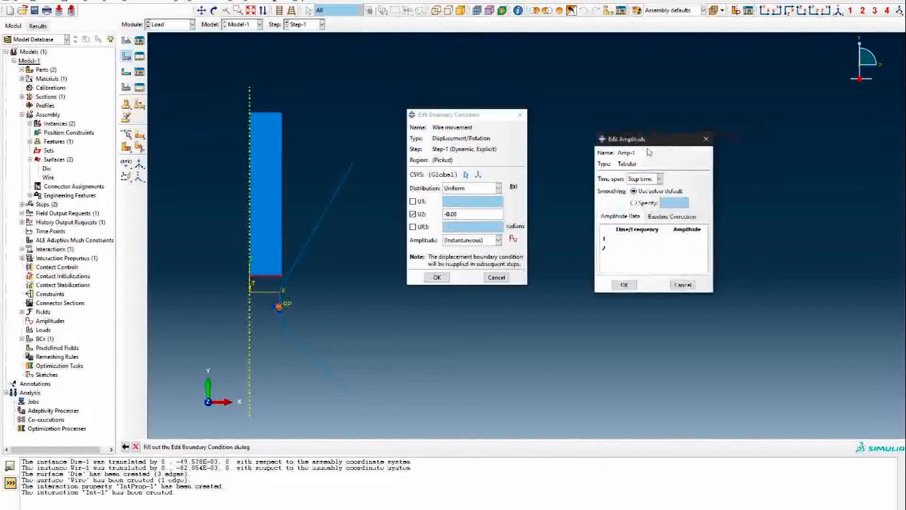
pyautogui.click(632, 240)
pyautogui.write('0')
pyautogui.click(678, 240)
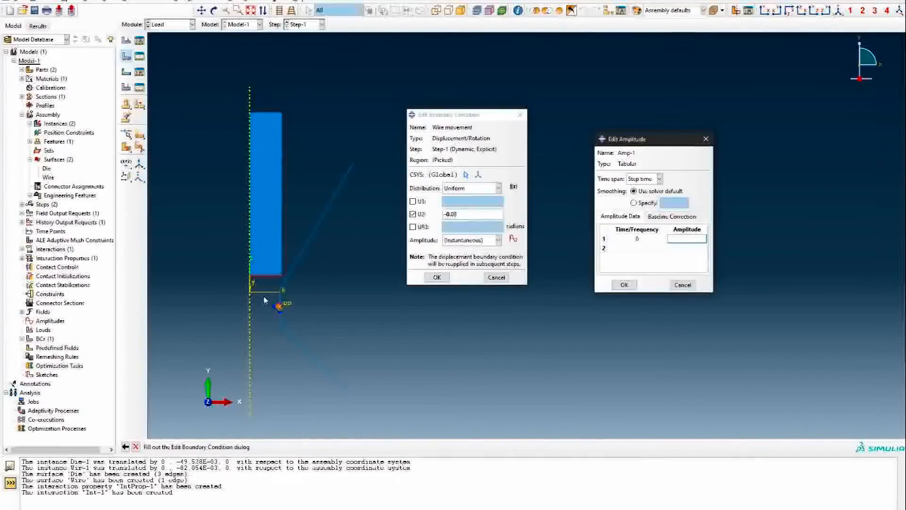
pyautogui.write('0')
pyautogui.click(630, 248)
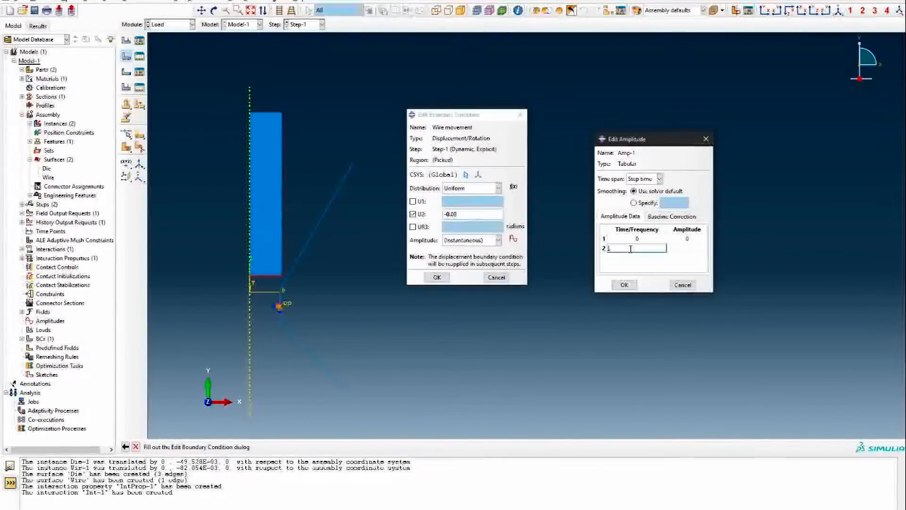
pyautogui.write('1')
pyautogui.click(680, 248)
pyautogui.write('1')
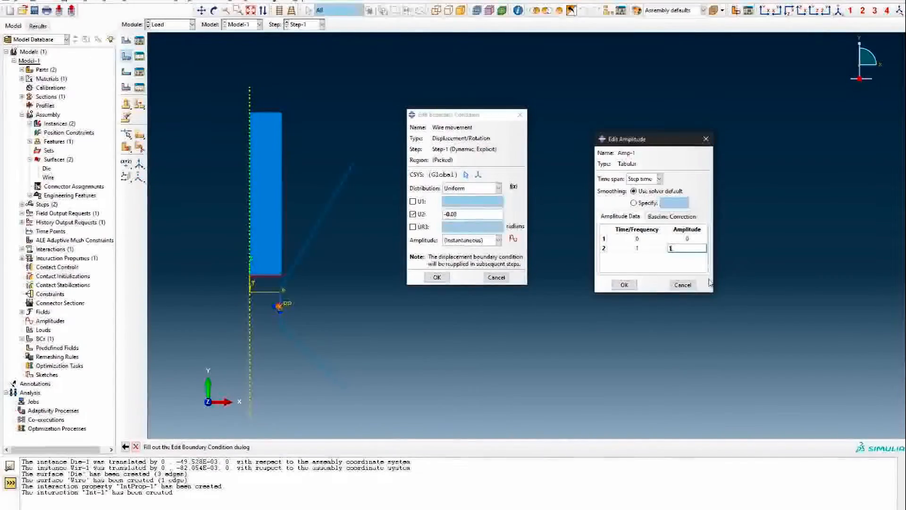
pyautogui.click(684, 251)
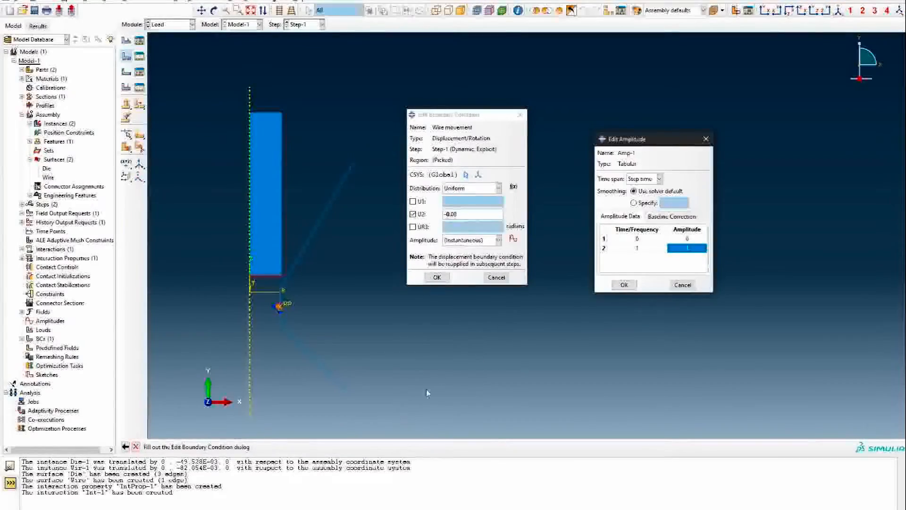
pyautogui.click(619, 285)
# Assign amplitude Amp-1 to the Wire movement boundary condition and accept it
pyautogui.click(498, 239)
pyautogui.click(479, 260)
pyautogui.click(436, 277)
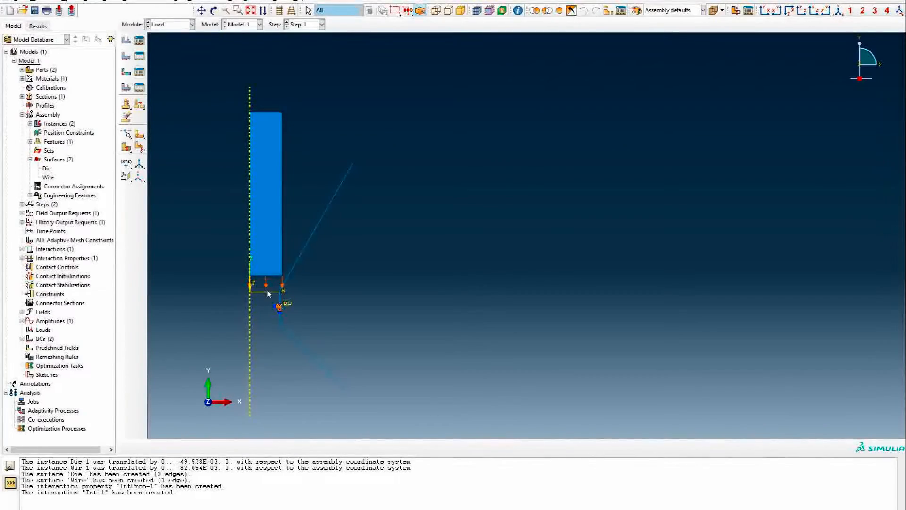
# Switch to the Mesh module and display the Wir part for meshing at part level
pyautogui.click(172, 24)
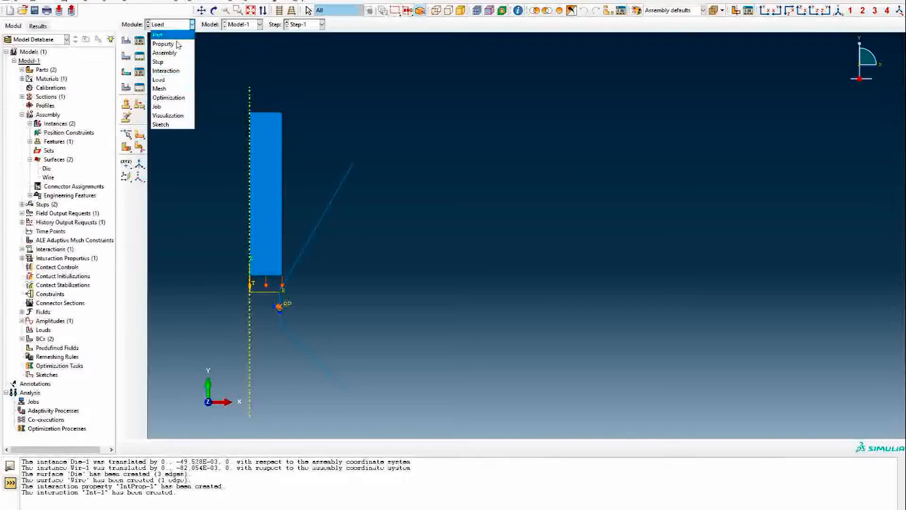
pyautogui.click(168, 88)
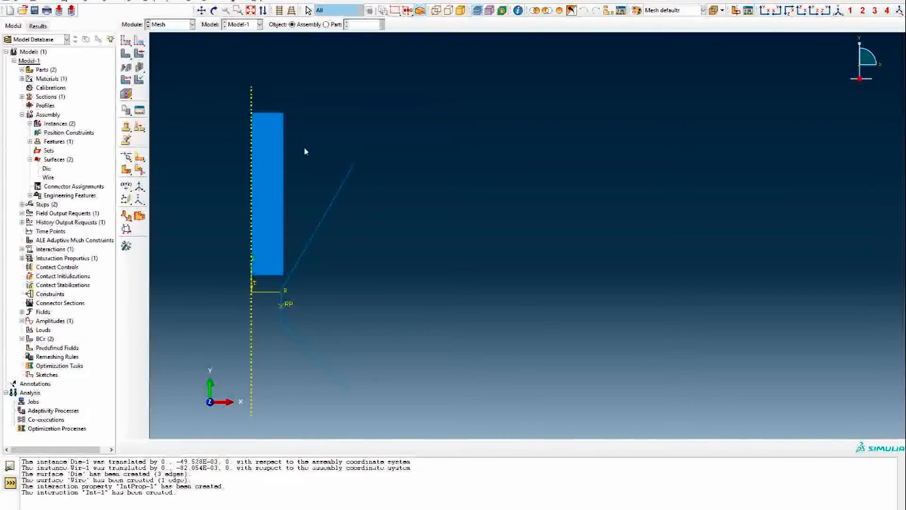
pyautogui.click(333, 25)
pyautogui.click(364, 24)
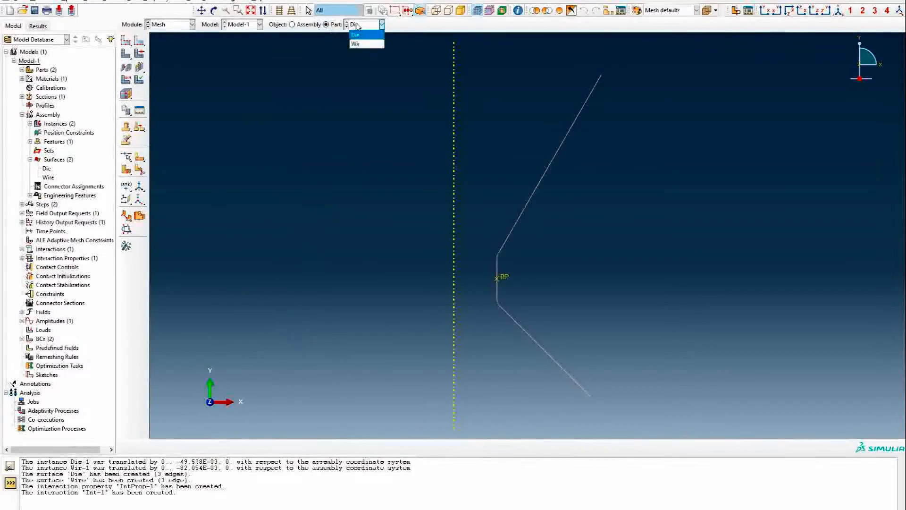
pyautogui.click(366, 43)
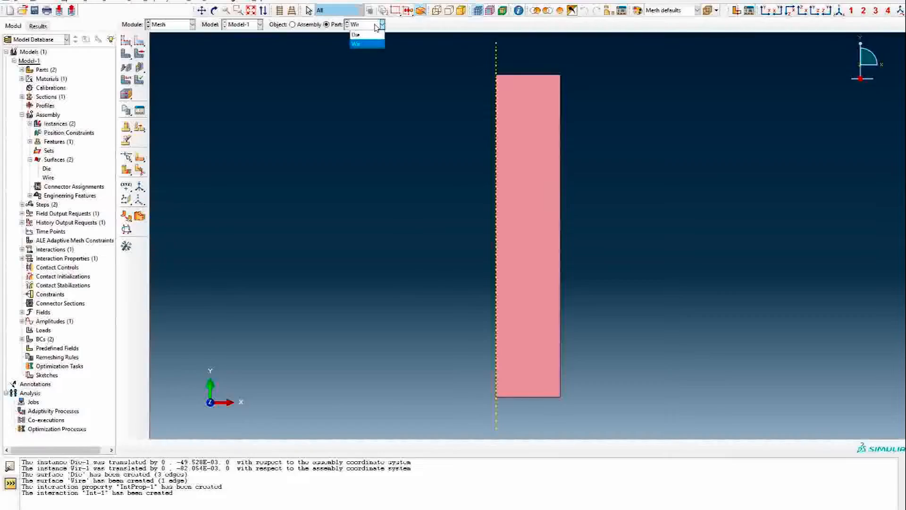
pyautogui.click(368, 44)
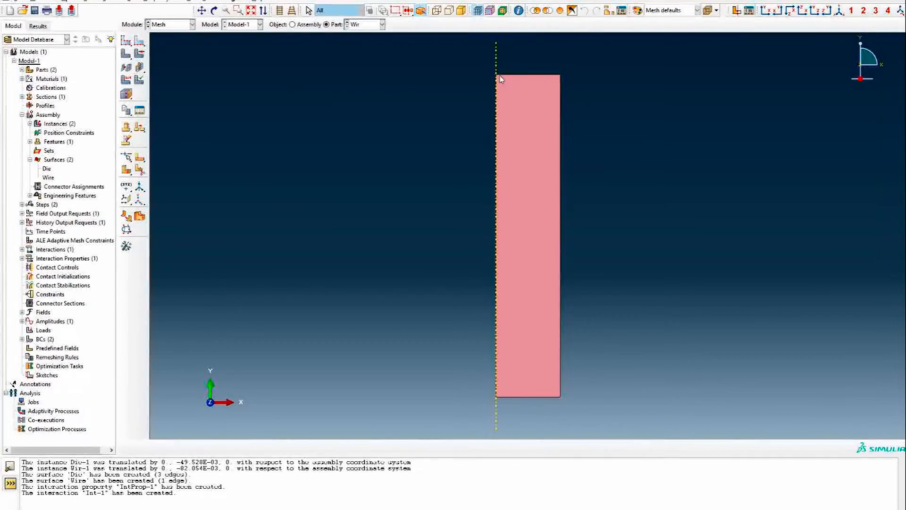
# Assign the structured meshing technique with quad-dominated elements to the wire part
pyautogui.click(139, 56)
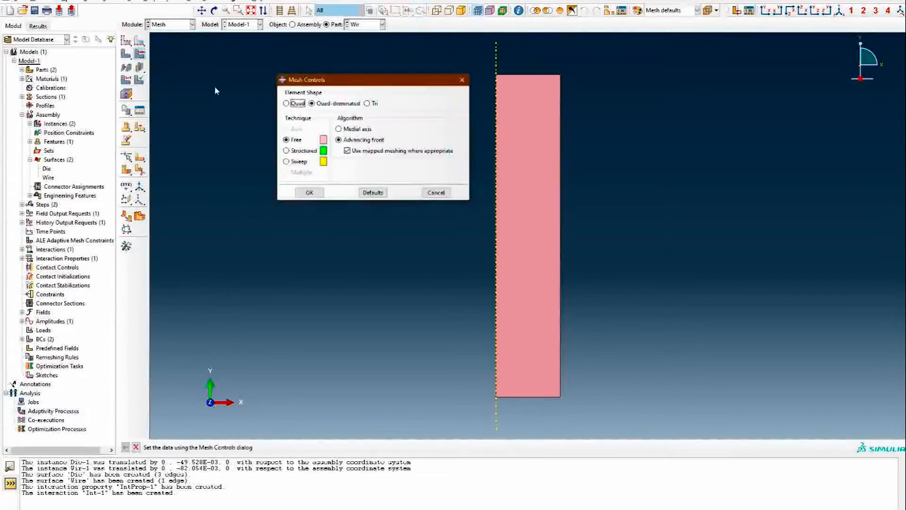
pyautogui.click(303, 150)
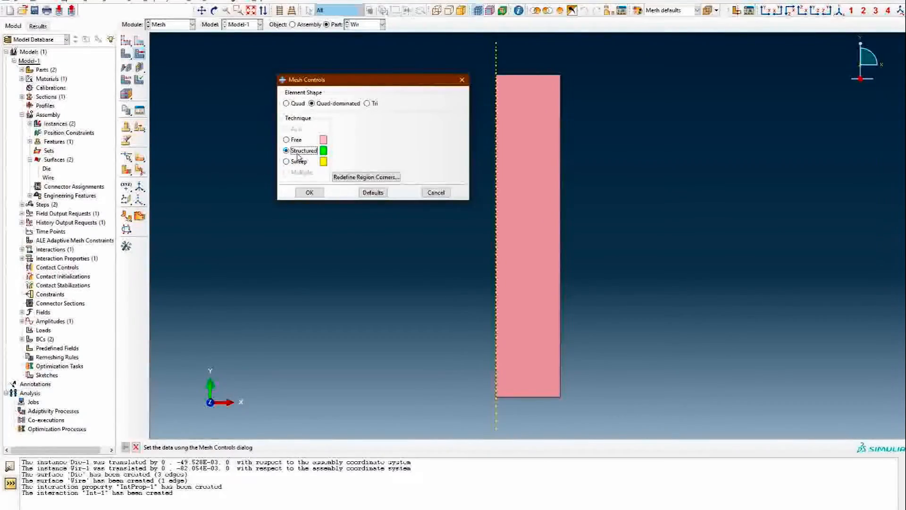
pyautogui.click(311, 193)
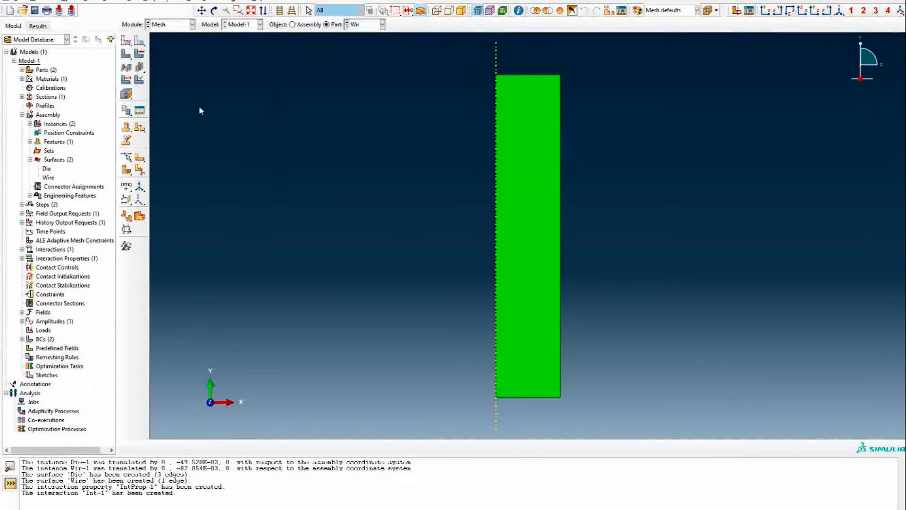
# Seed the wire with an approximate global size of 0.001 and mesh the part
pyautogui.click(127, 42)
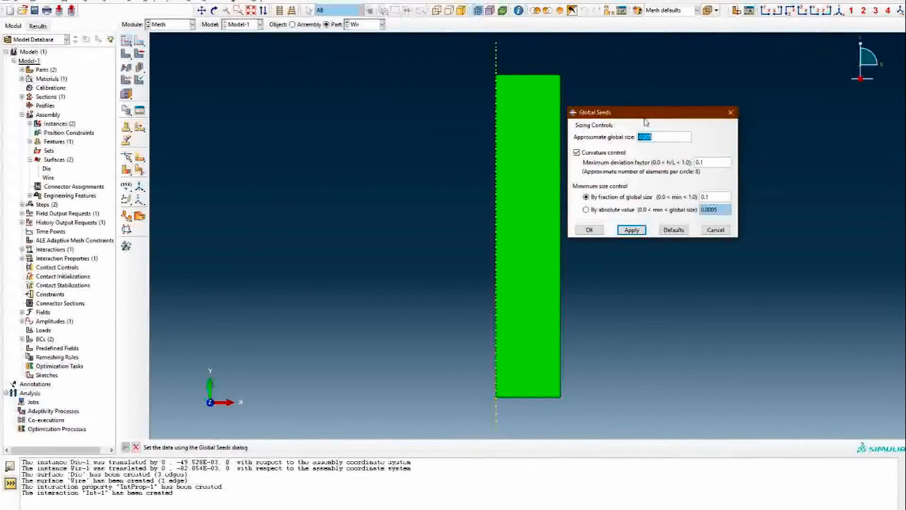
pyautogui.moveTo(576, 118); pyautogui.dragTo(239, 106)
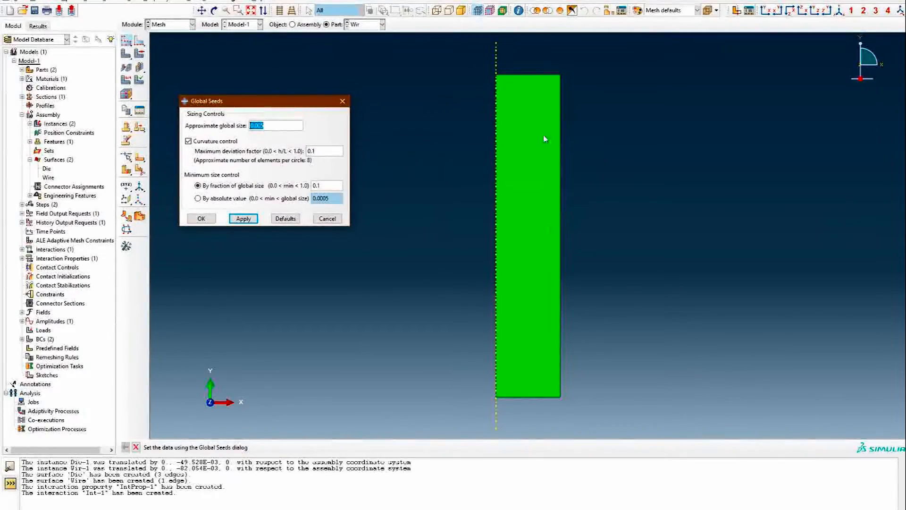
pyautogui.click(261, 126)
pyautogui.click(243, 219)
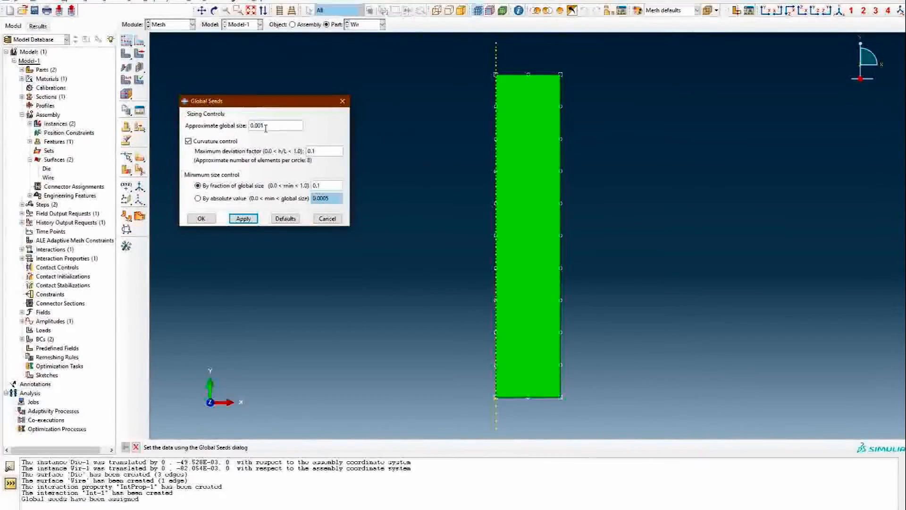
pyautogui.click(251, 218)
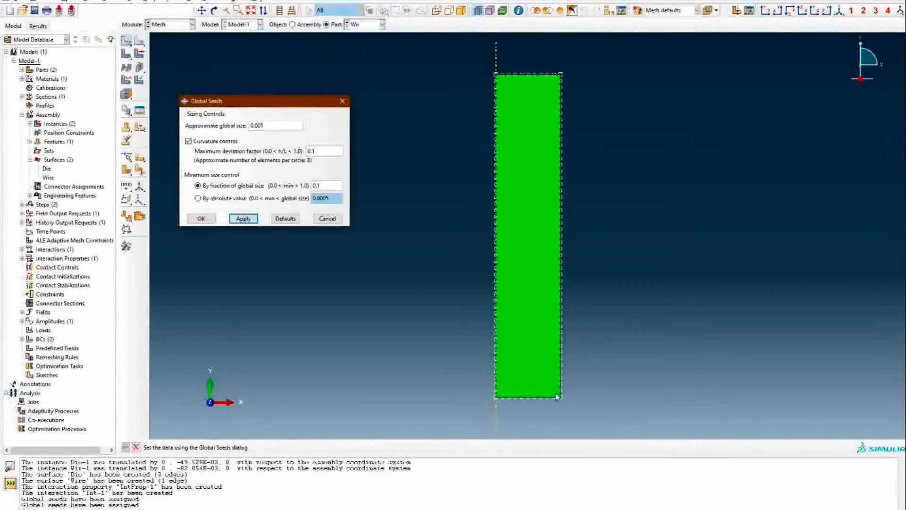
pyautogui.click(201, 219)
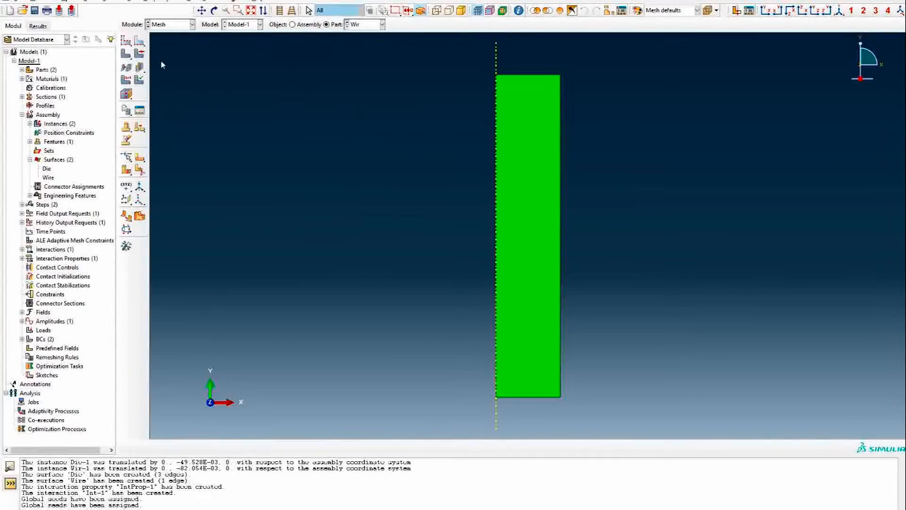
pyautogui.click(127, 54)
pyautogui.click(205, 447)
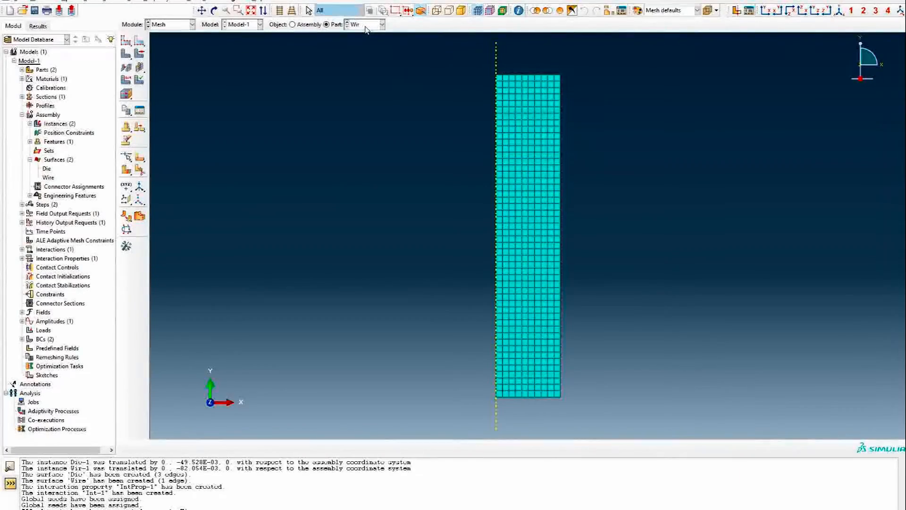
# Reseed the wire with an approximate global size of 0.0008, deleting the existing mesh, and mesh the part again
pyautogui.click(126, 42)
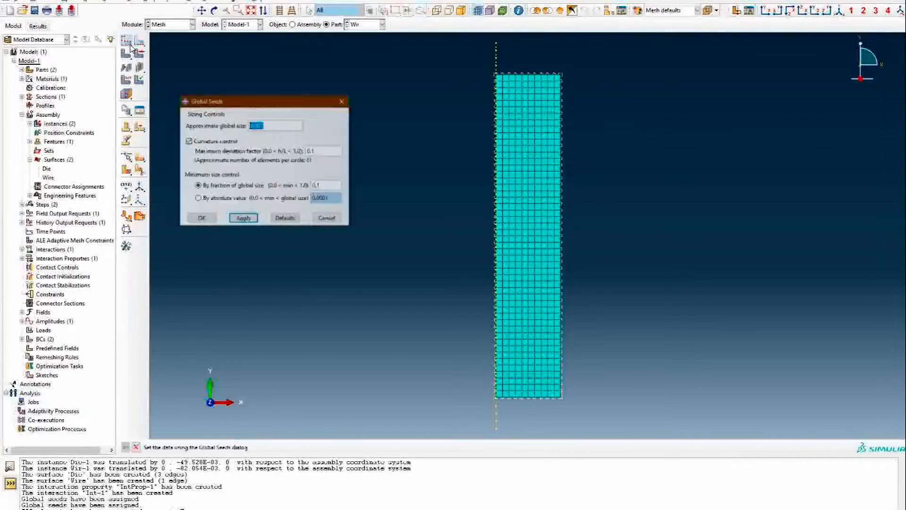
pyautogui.moveTo(260, 126); pyautogui.dragTo(263, 127)
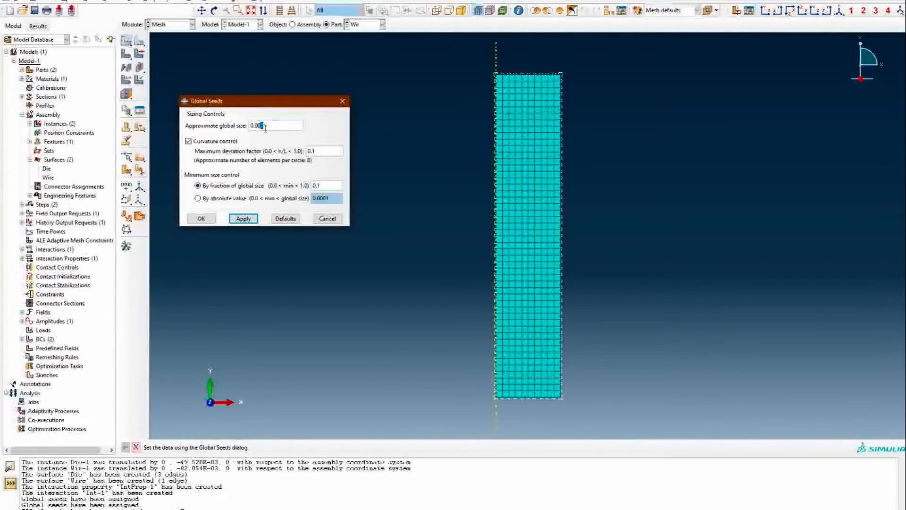
pyautogui.write('8')
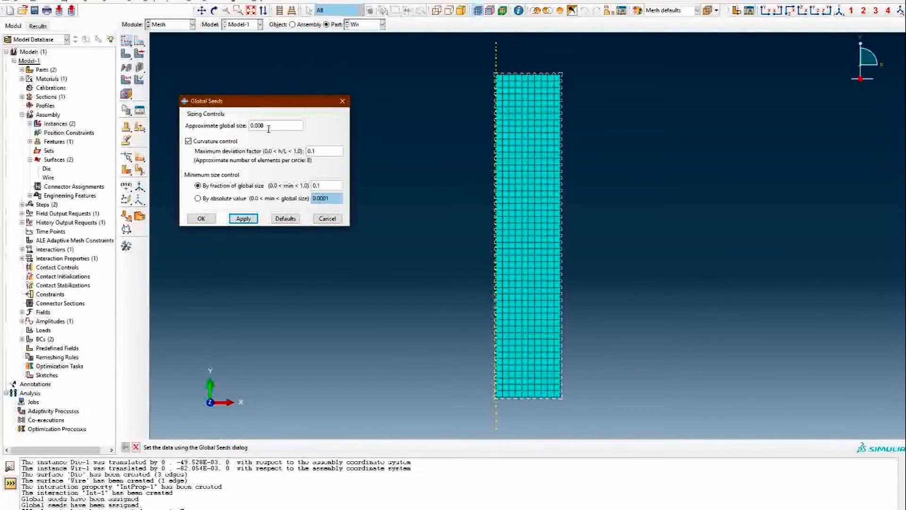
pyautogui.click(255, 218)
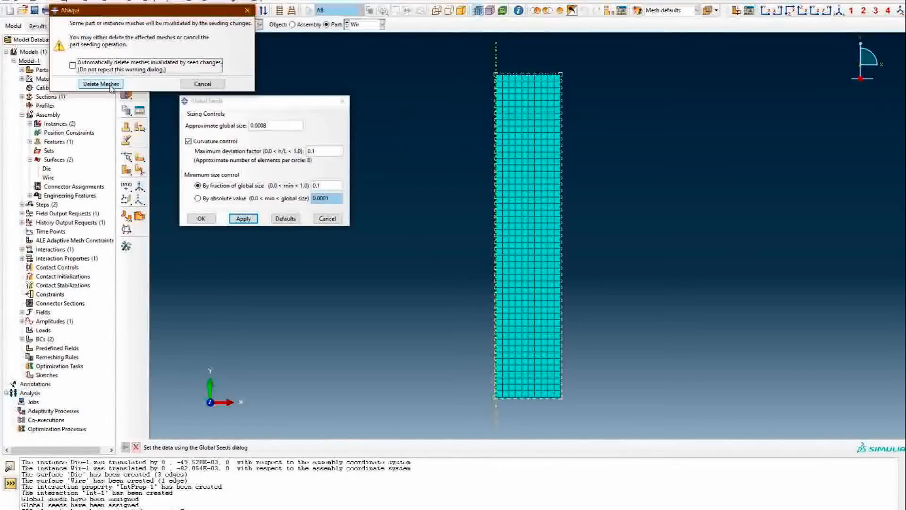
pyautogui.click(101, 83)
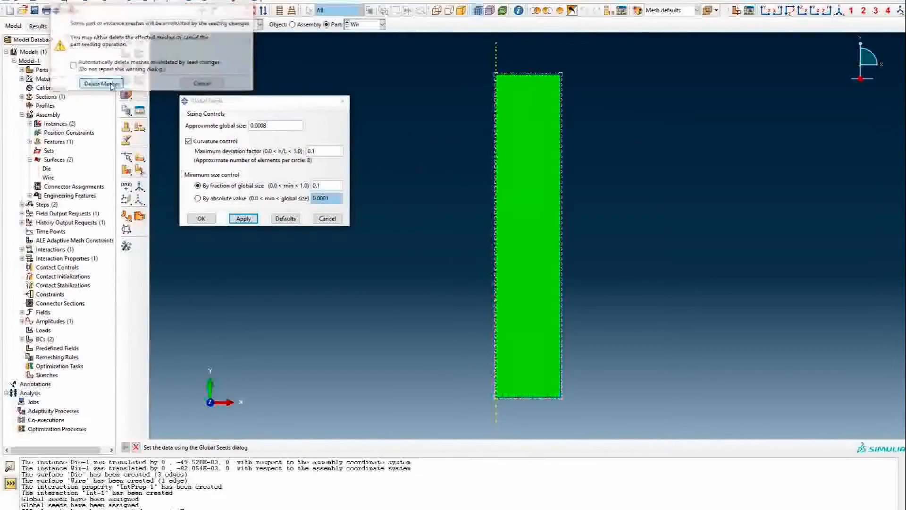
pyautogui.click(204, 218)
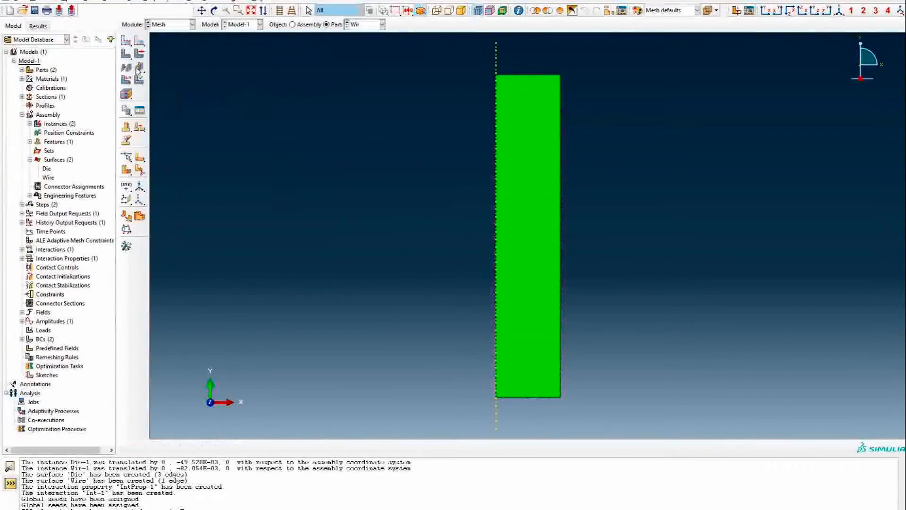
pyautogui.click(208, 449)
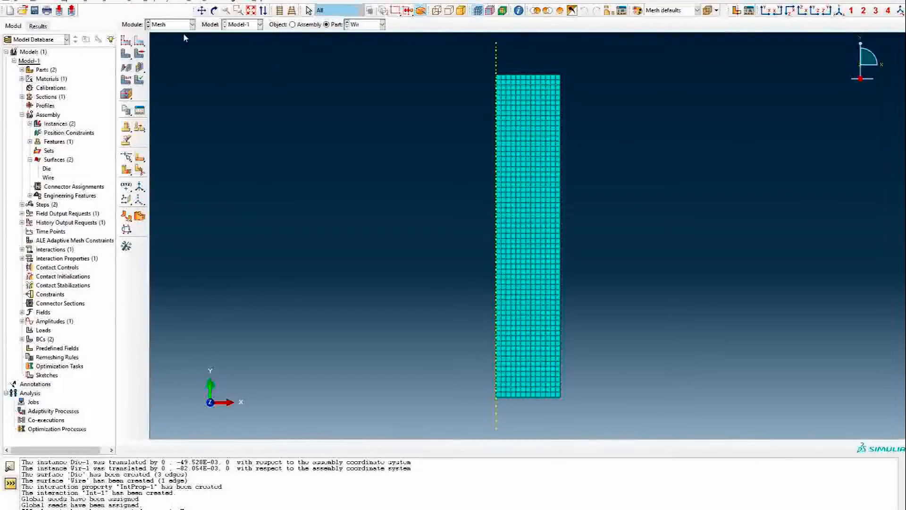
# Display the Die part and mesh it with its default seeding
pyautogui.click(368, 24)
pyautogui.click(361, 34)
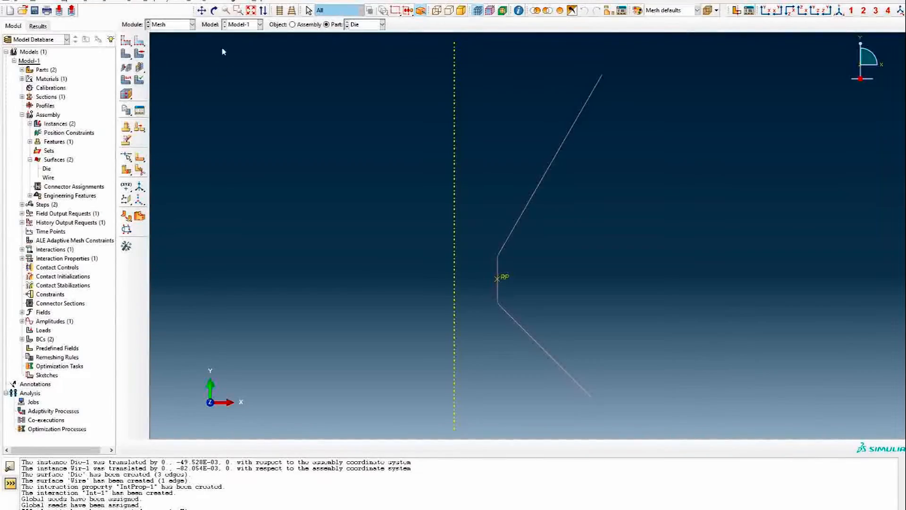
pyautogui.click(126, 53)
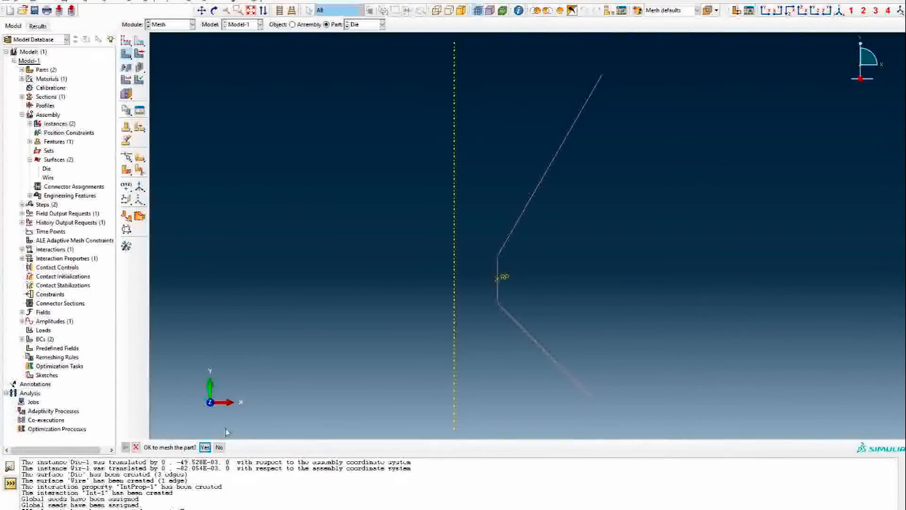
pyautogui.click(204, 447)
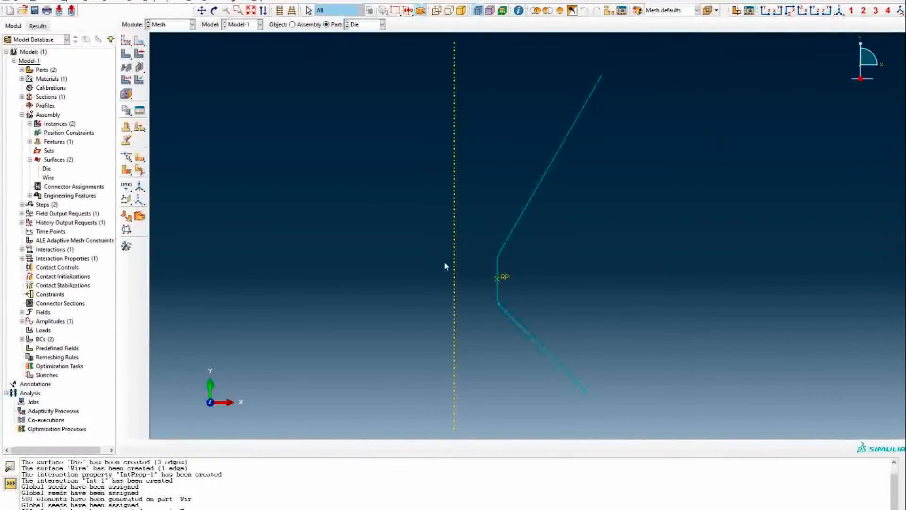
# Create a full-analysis job named "Drawing" for Model-1 in the Job module, keeping the default job settings
pyautogui.click(175, 27)
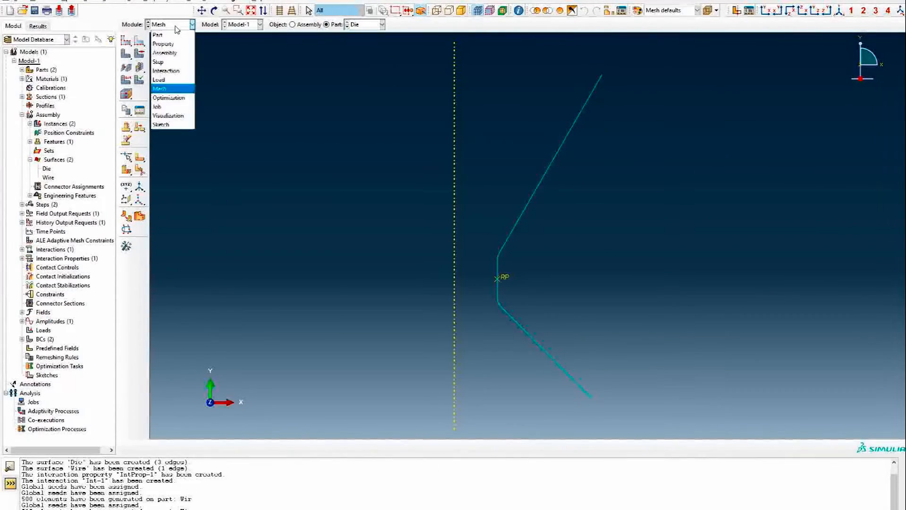
pyautogui.click(167, 106)
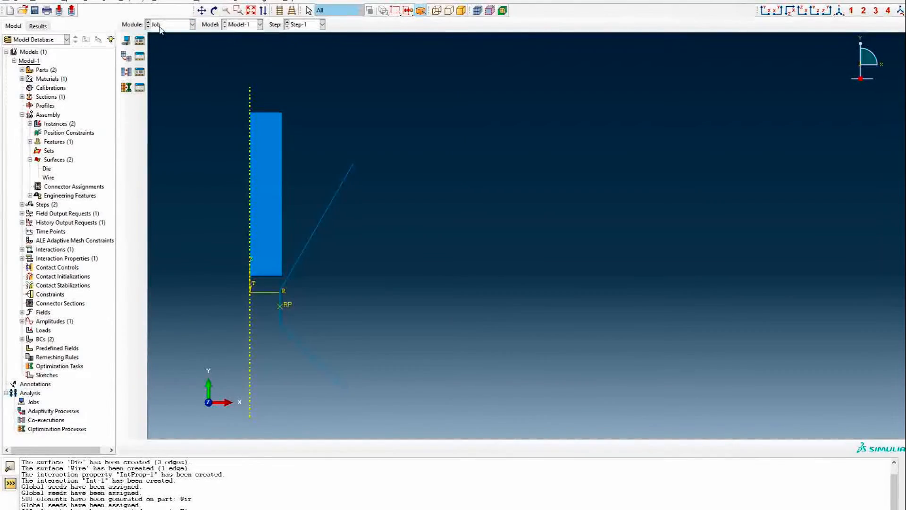
pyautogui.click(126, 42)
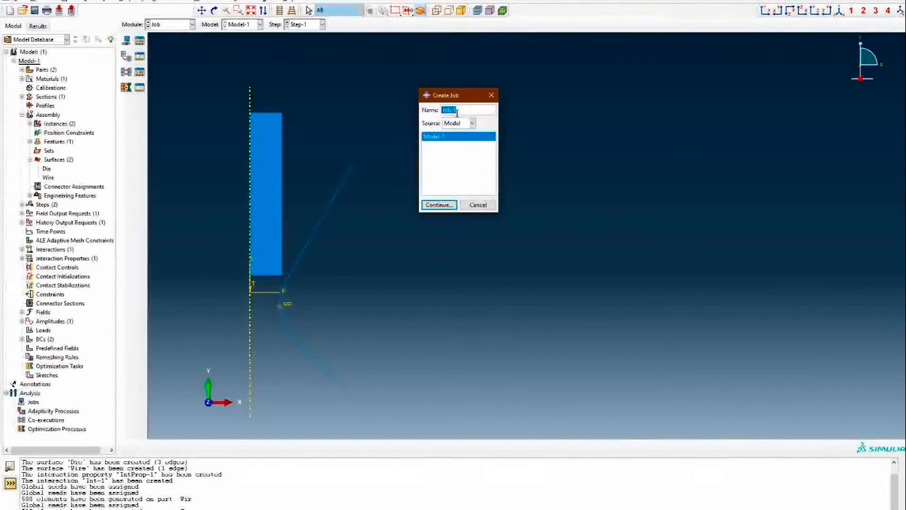
pyautogui.write('rawing')
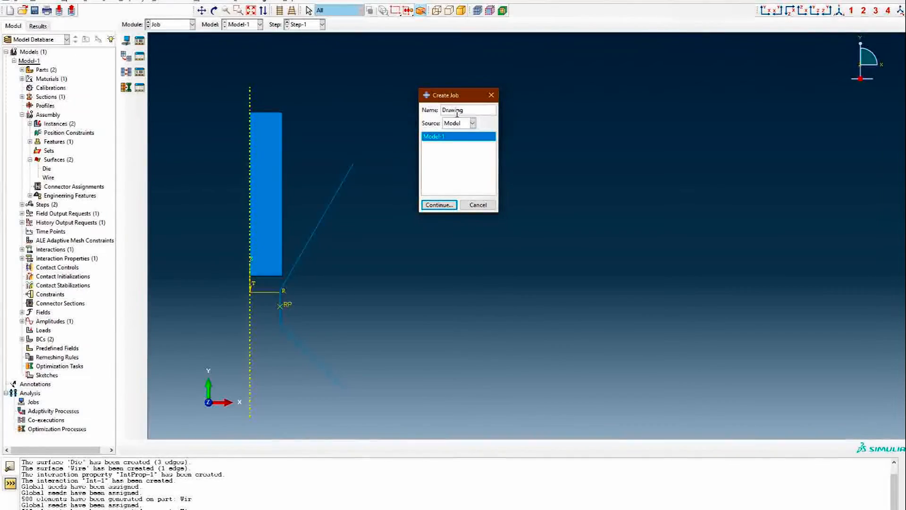
pyautogui.click(438, 204)
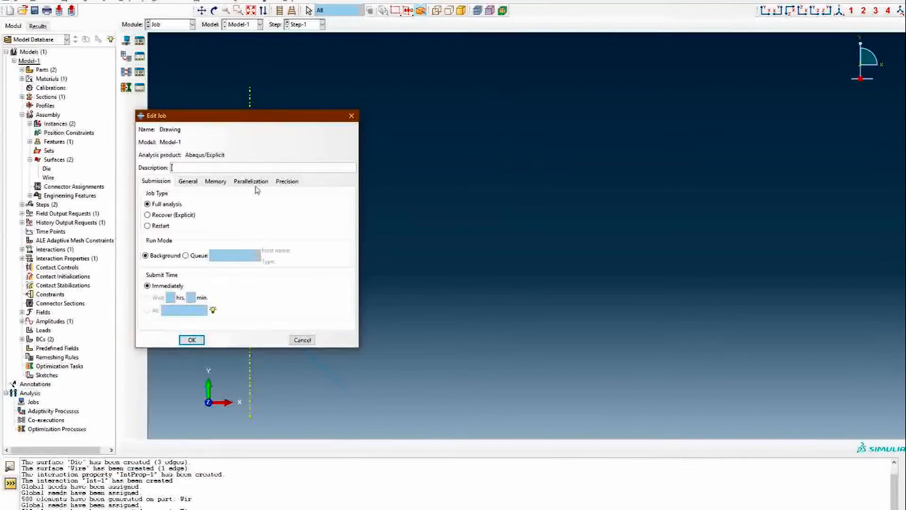
pyautogui.click(191, 340)
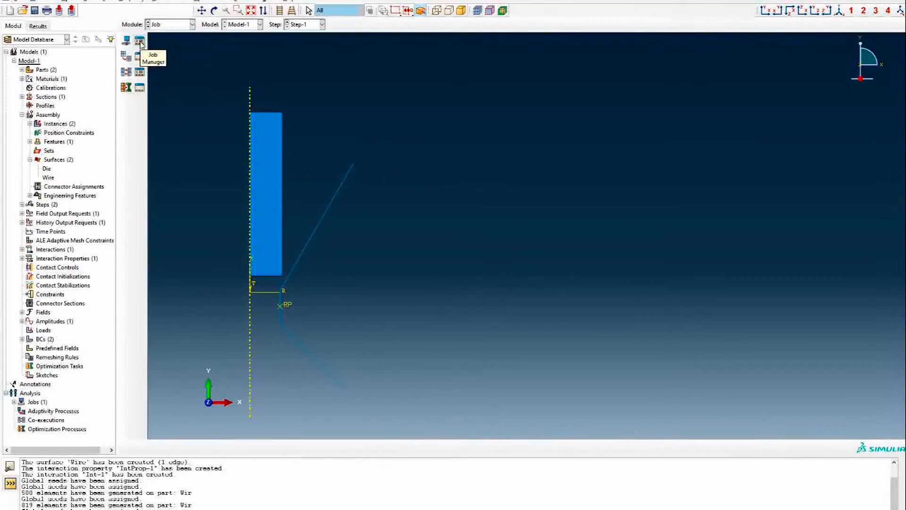
# Try to submit the Drawing job from the Job Manager, declining to overwrite the existing job files
pyautogui.click(140, 43)
pyautogui.moveTo(387, 230); pyautogui.dragTo(491, 107)
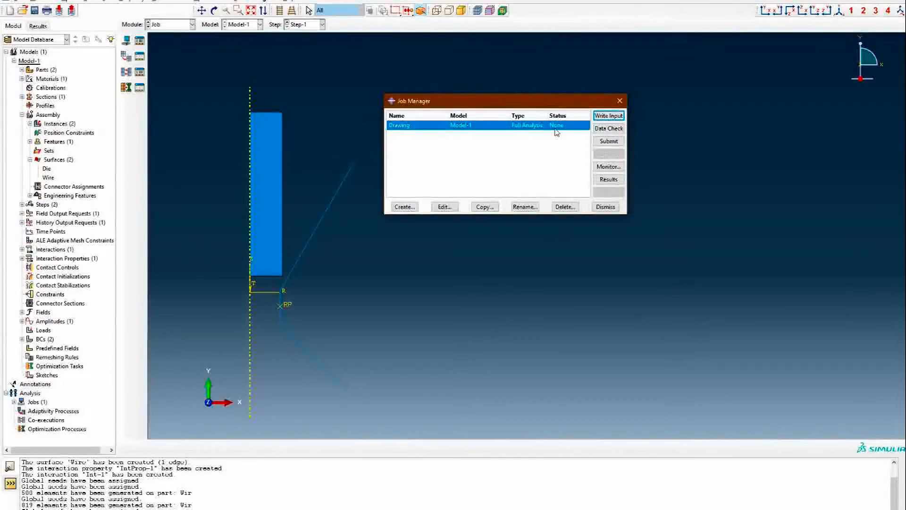
pyautogui.click(609, 141)
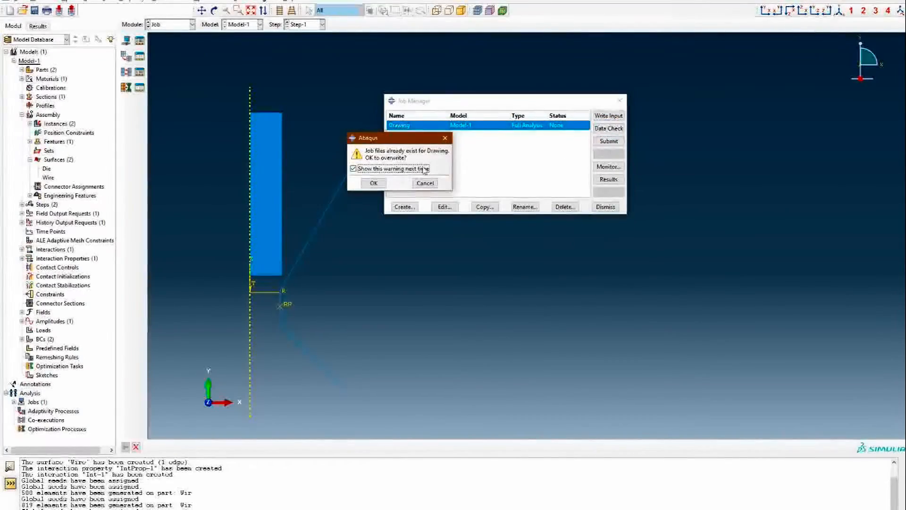
pyautogui.click(428, 187)
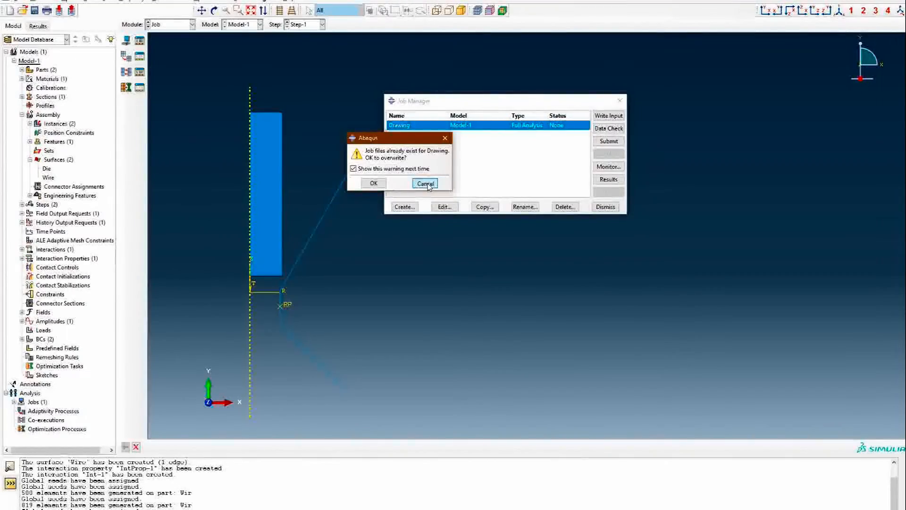
pyautogui.click(426, 183)
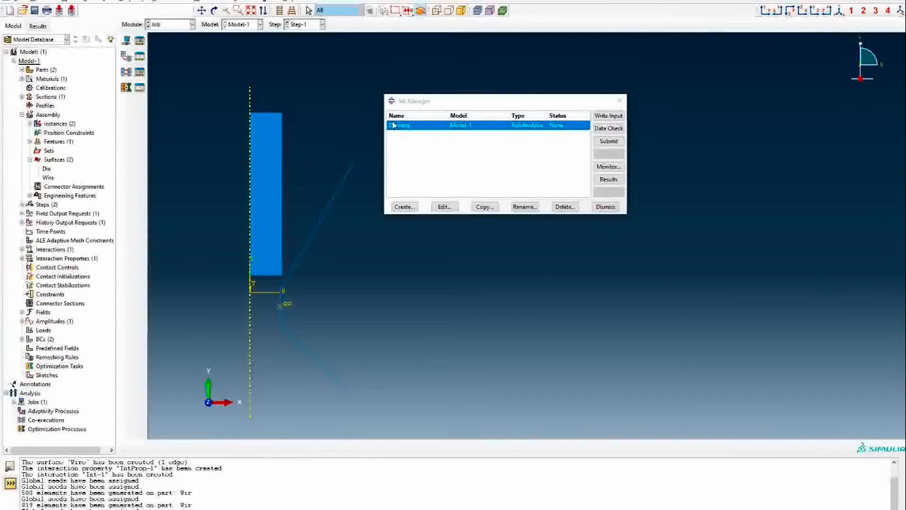
pyautogui.click(20, 2)
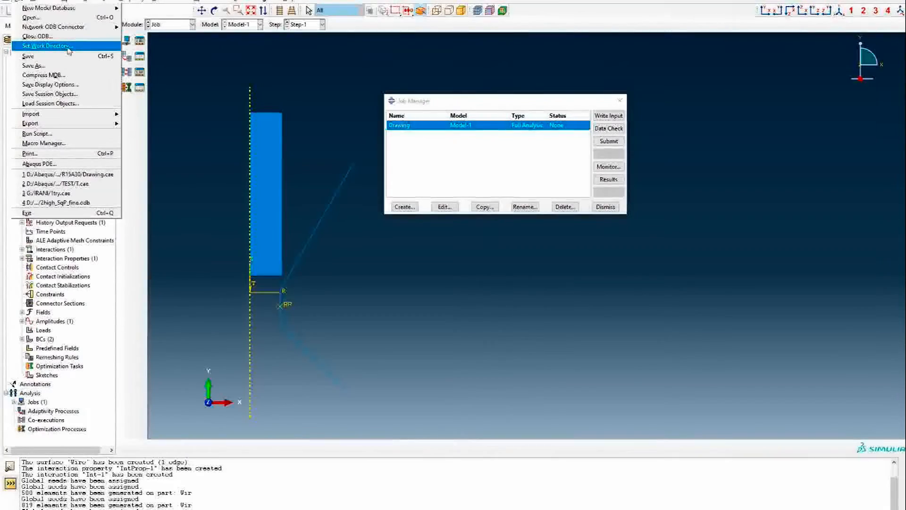
pyautogui.click(47, 47)
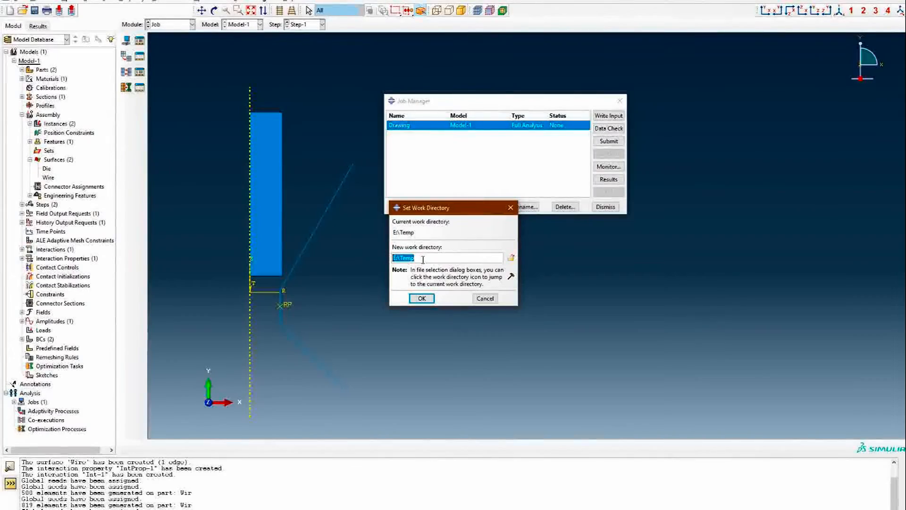
pyautogui.click(511, 259)
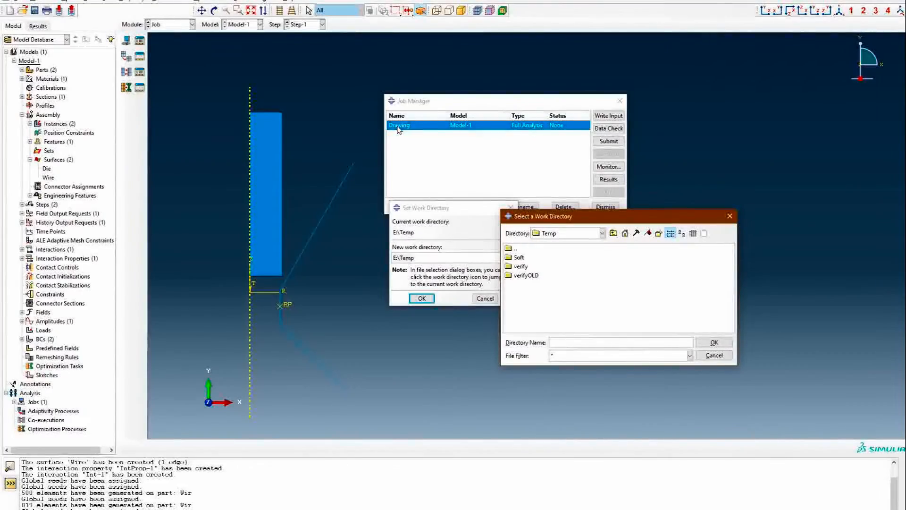
pyautogui.click(730, 216)
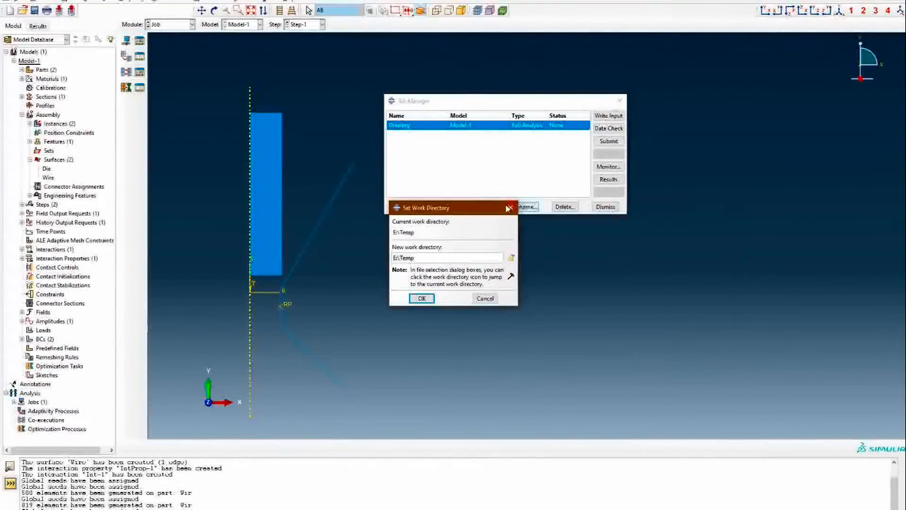
pyautogui.click(608, 141)
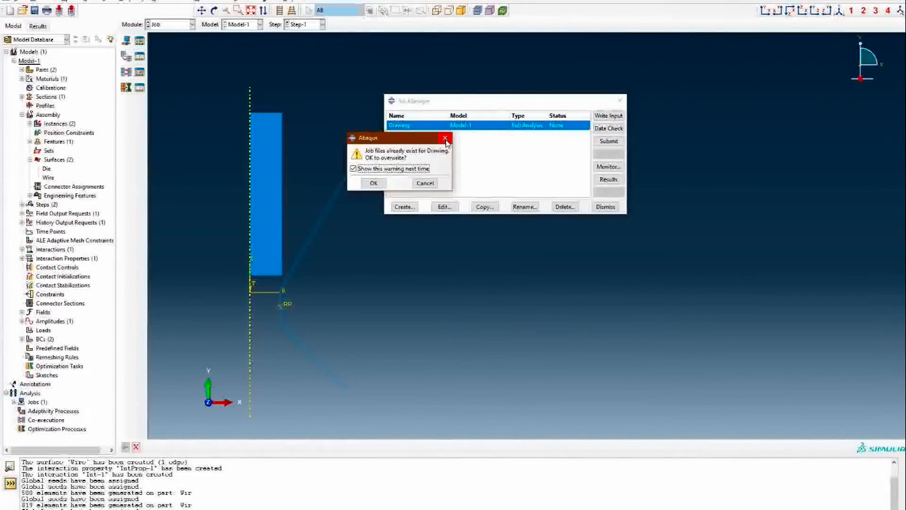
pyautogui.click(374, 183)
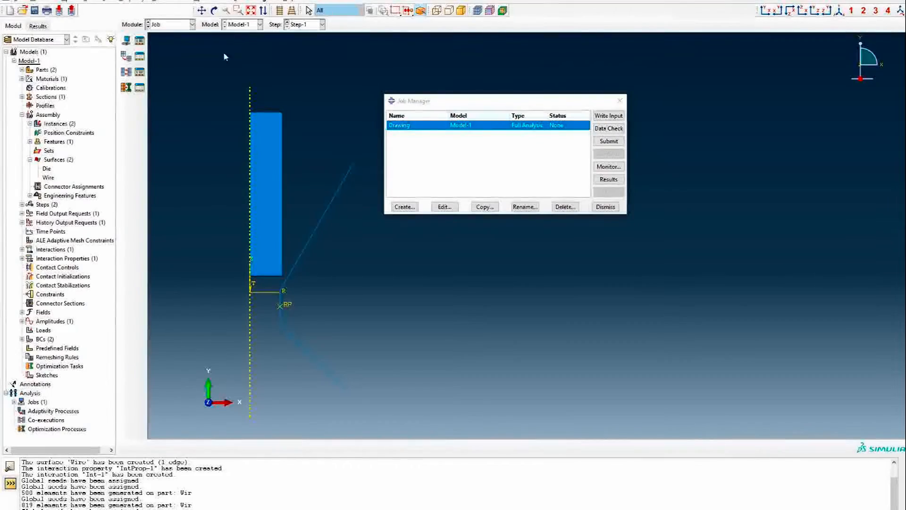
# Set the work directory to the Odb folder inside the Drawing folder on drive D
pyautogui.click(18, 1)
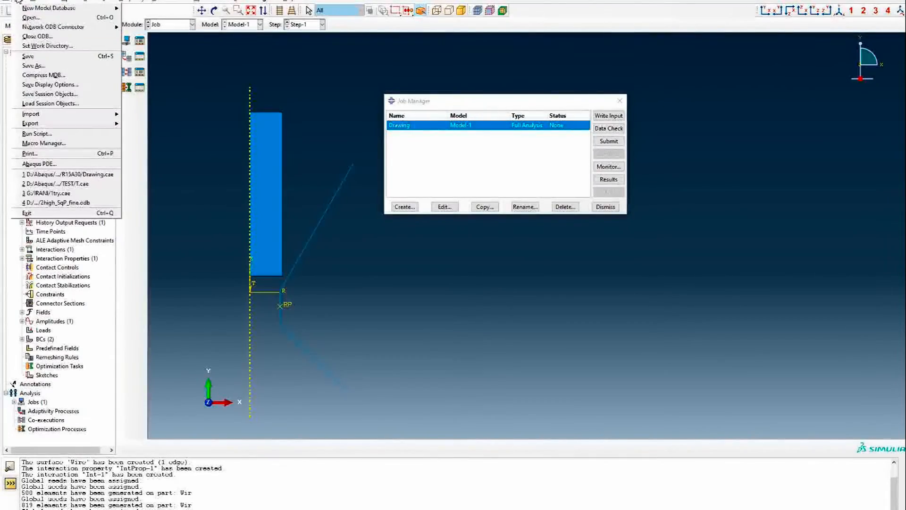
pyautogui.click(37, 47)
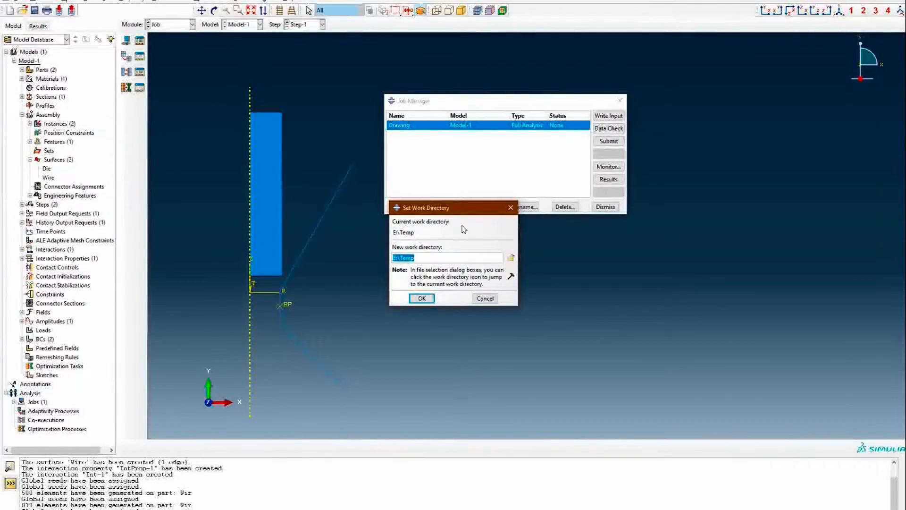
pyautogui.click(475, 206)
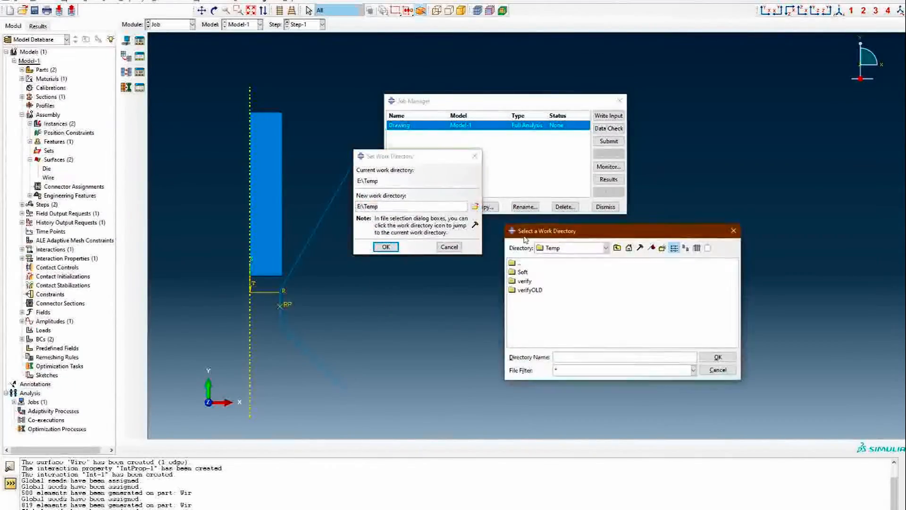
pyautogui.click(572, 248)
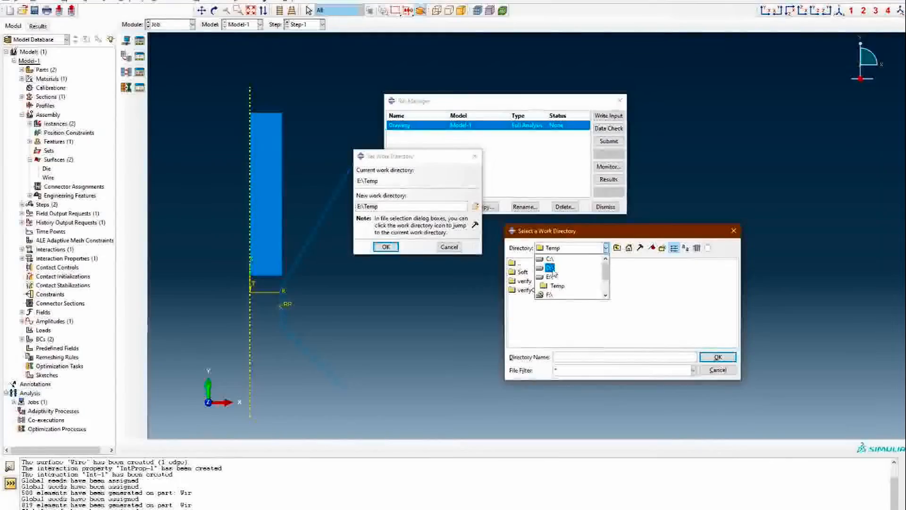
pyautogui.click(552, 269)
pyautogui.doubleClick(535, 264)
pyautogui.doubleClick(524, 289)
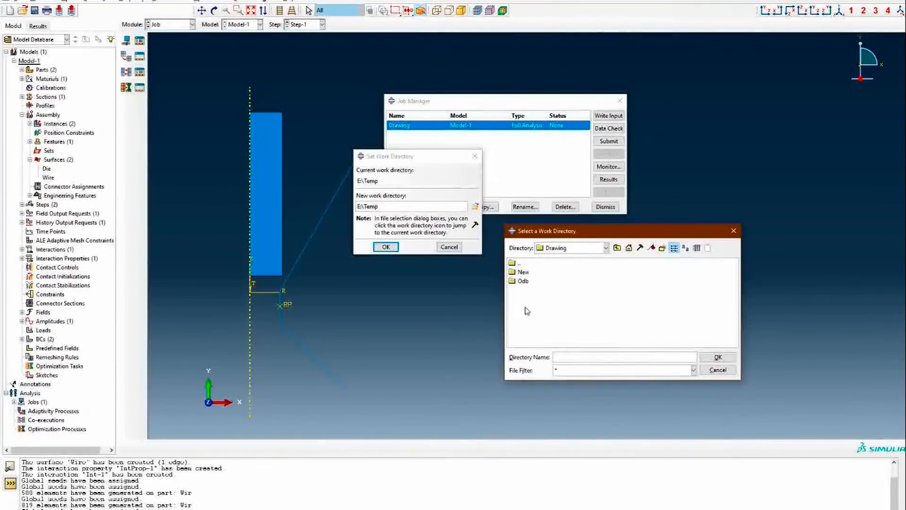
pyautogui.click(523, 282)
pyautogui.click(705, 361)
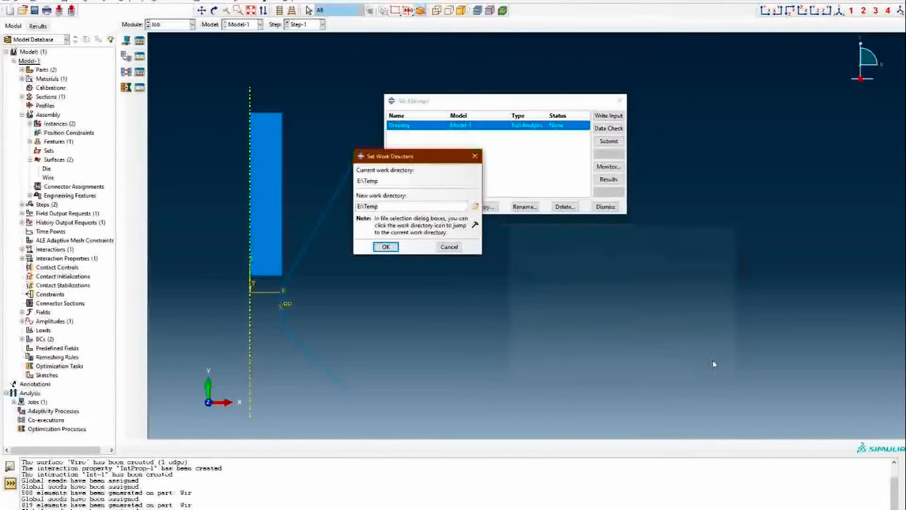
pyautogui.click(474, 206)
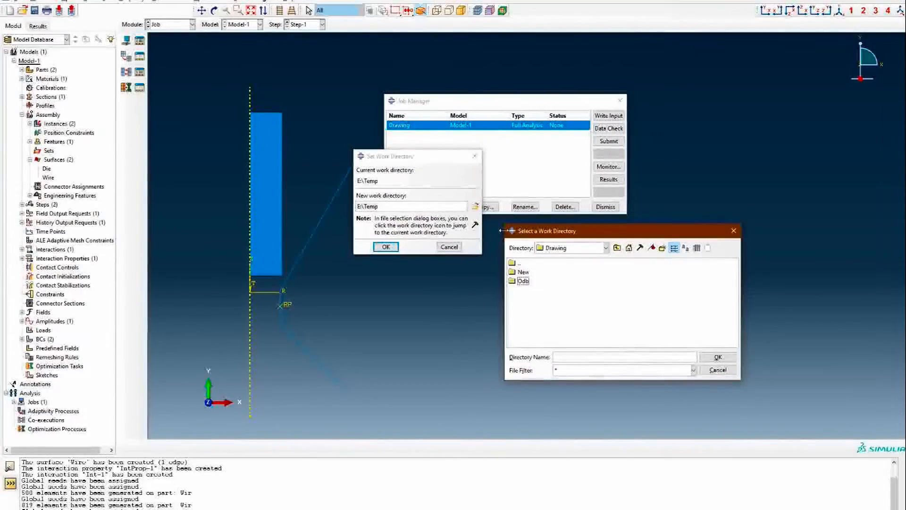
pyautogui.click(523, 281)
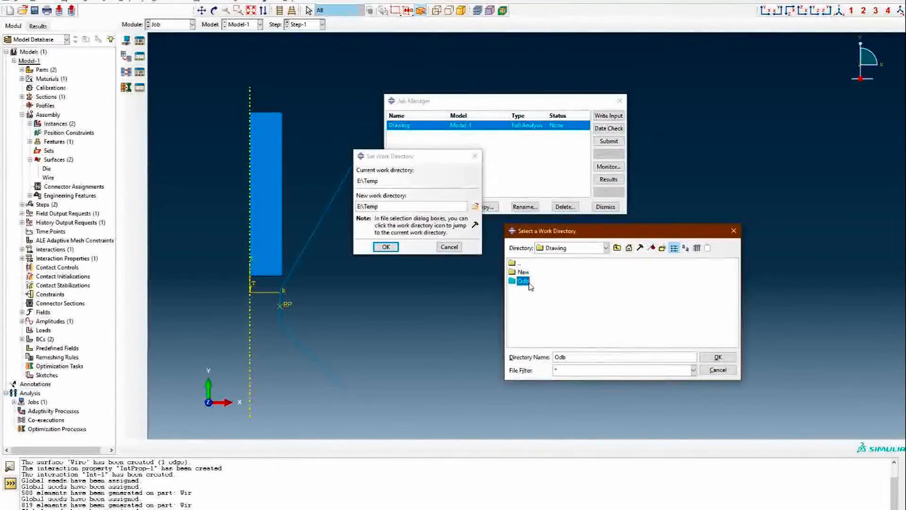
pyautogui.click(717, 357)
pyautogui.click(386, 247)
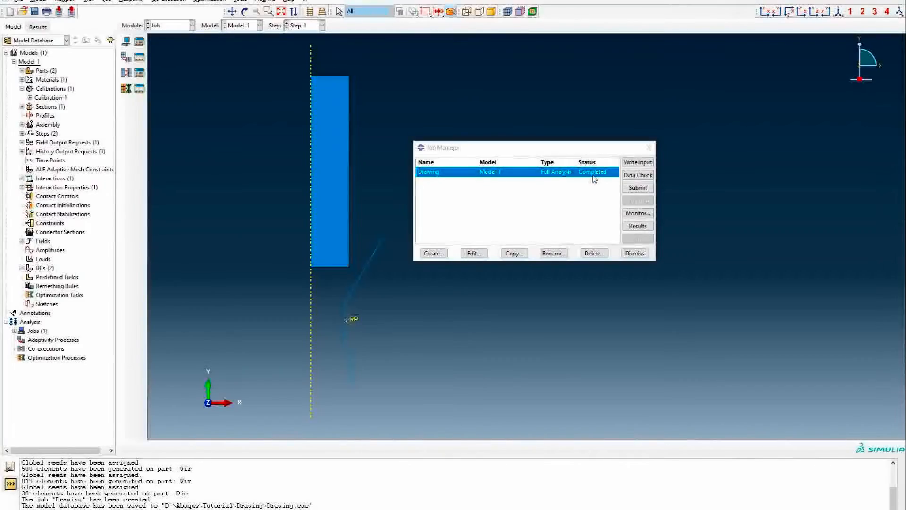
# Open the results of the completed Drawing job in the Visualization module
pyautogui.click(627, 228)
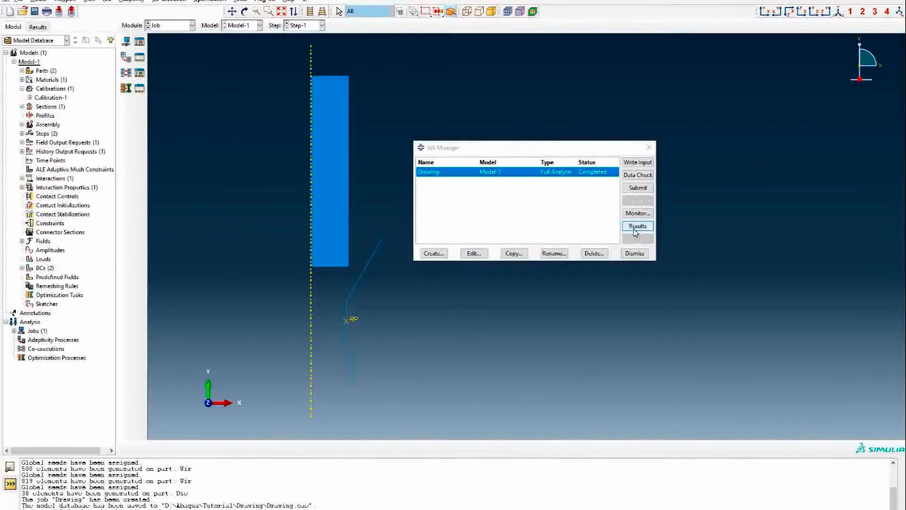
pyautogui.click(186, 27)
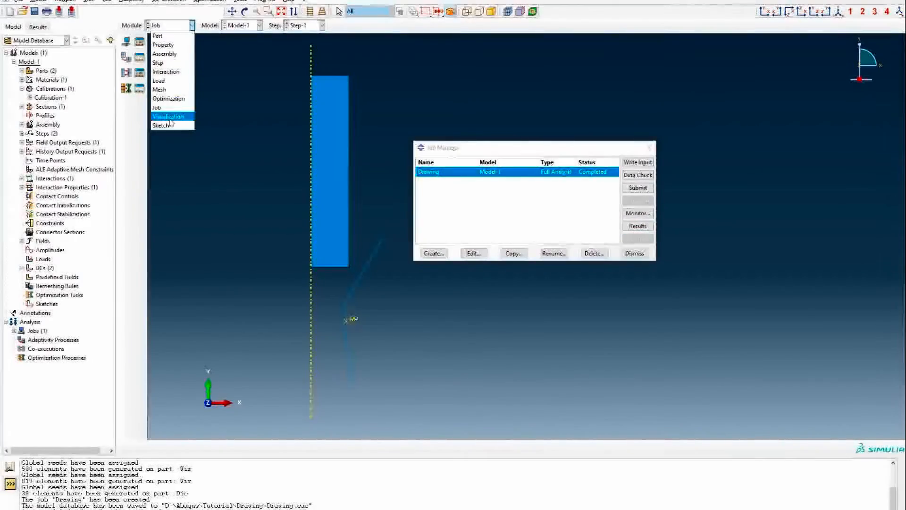
pyautogui.click(163, 117)
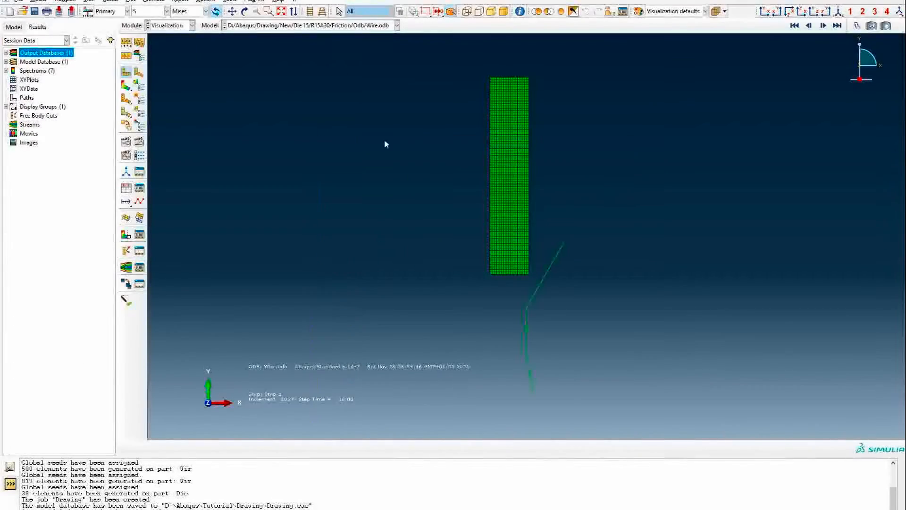
# Plot the Mises stress contours on the deformed shape of the wire and die
pyautogui.scroll(-4, 521, 243)
pyautogui.scroll(2, 439, 222)
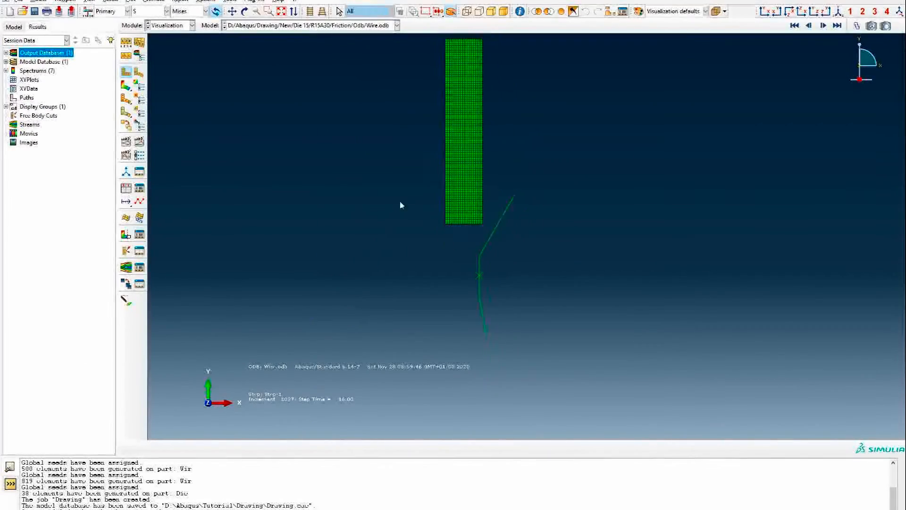
pyautogui.scroll(-2, 394, 191)
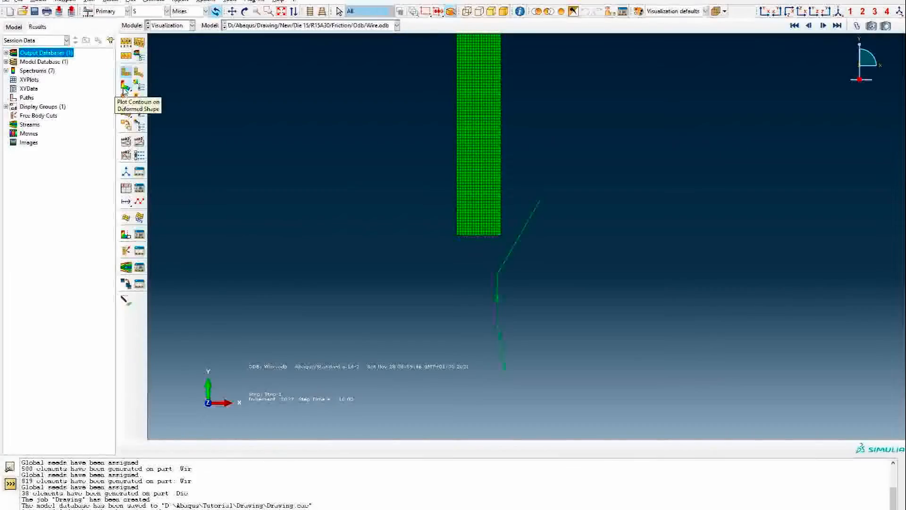
pyautogui.click(125, 87)
pyautogui.scroll(3, 444, 141)
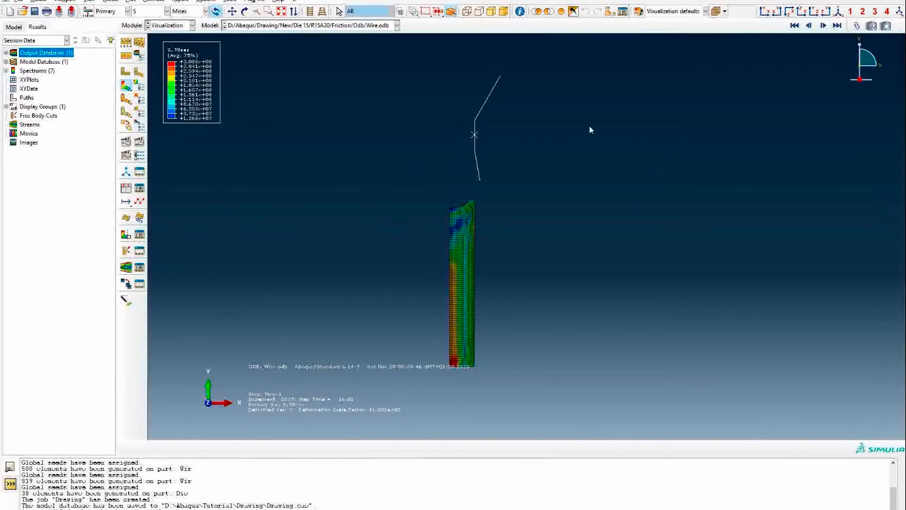
# Scrub Step-1 to frame 1021 with the Frame Selector, play the time-history animation, and stop it at frame 350
pyautogui.click(856, 26)
pyautogui.moveTo(312, 114)
pyautogui.mouseDown()
pyautogui.moveTo(243, 115)
pyautogui.moveTo(311, 114)
pyautogui.mouseUp()
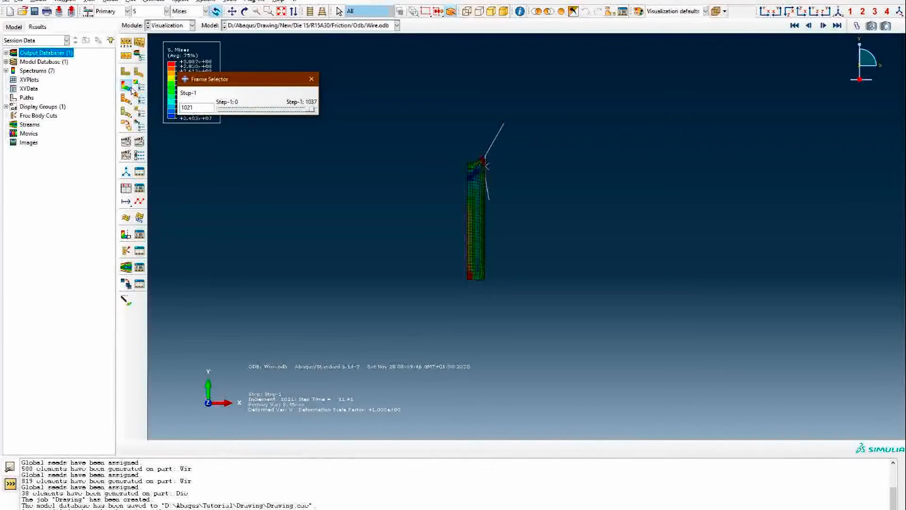
pyautogui.click(141, 145)
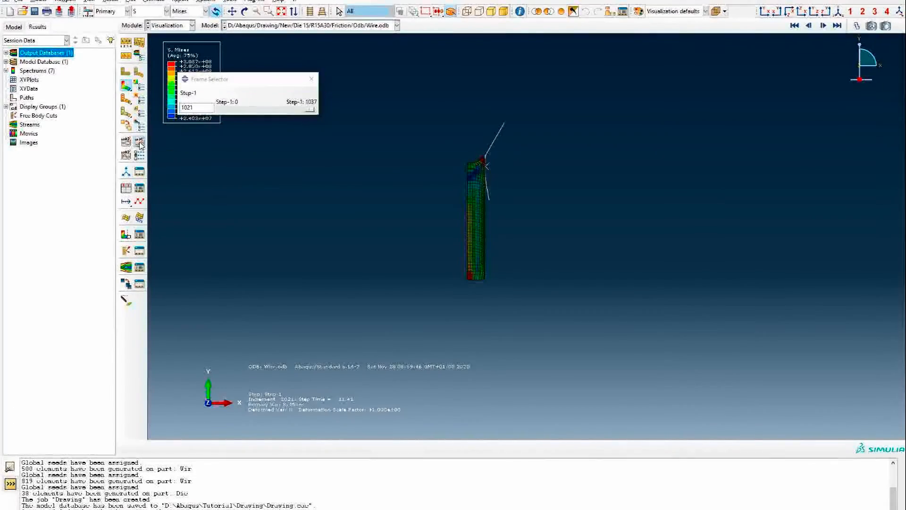
pyautogui.scroll(-2, 460, 130)
pyautogui.scroll(-1, 463, 227)
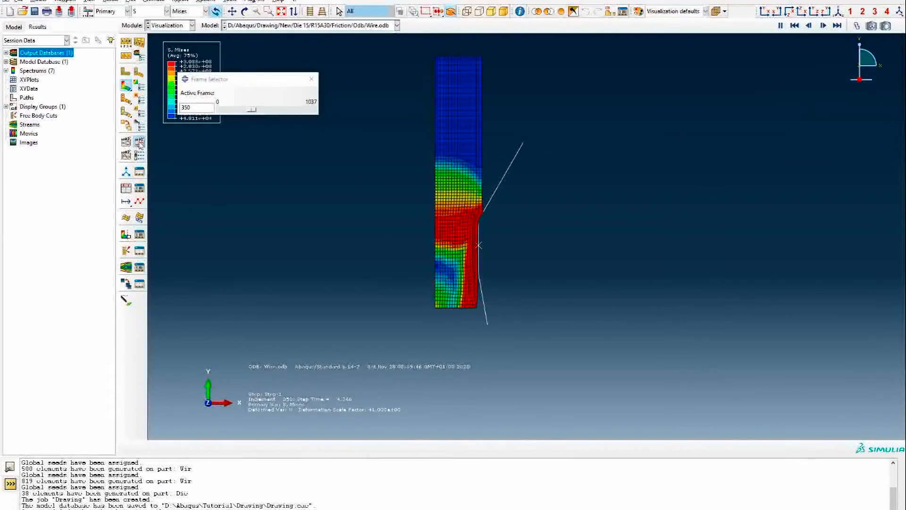
pyautogui.click(139, 143)
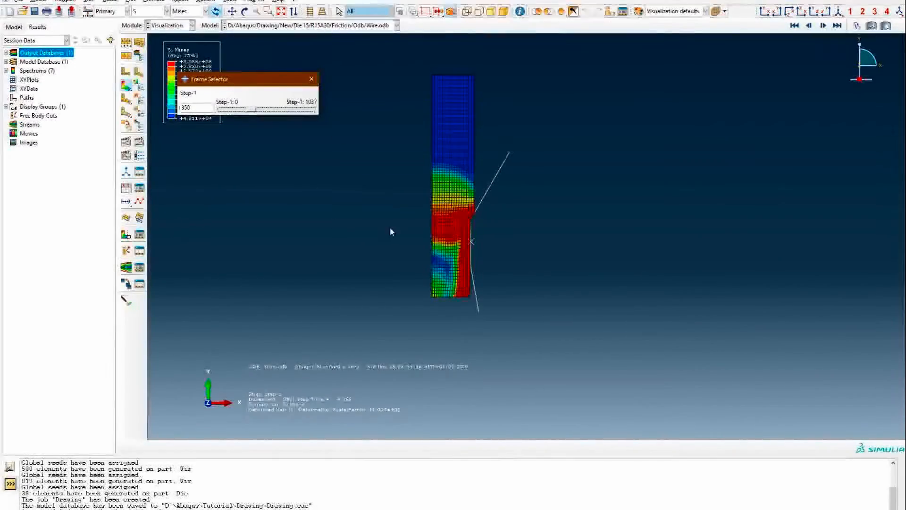
# Sweep the elements and analytical rigid surfaces from 0 to 180 degrees with 50 segments each in the ODB display options
pyautogui.click(91, 1)
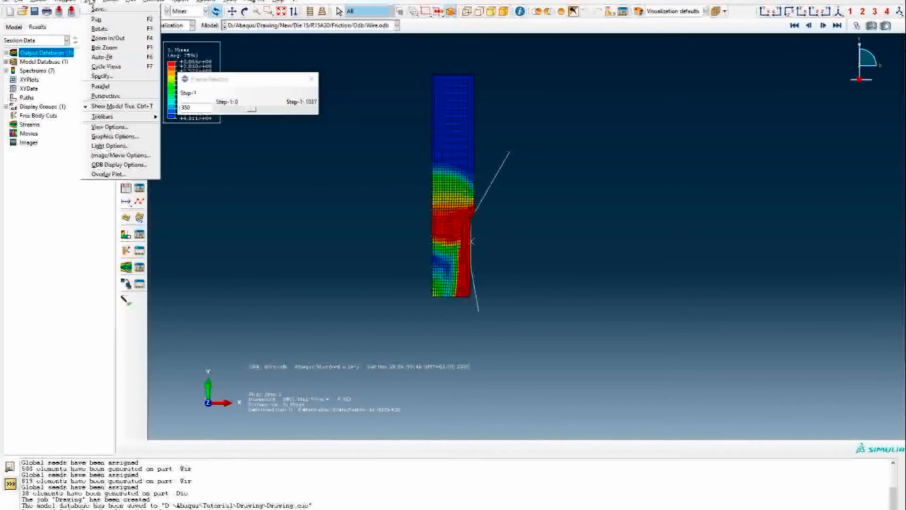
pyautogui.click(124, 165)
pyautogui.moveTo(210, 182); pyautogui.dragTo(252, 126)
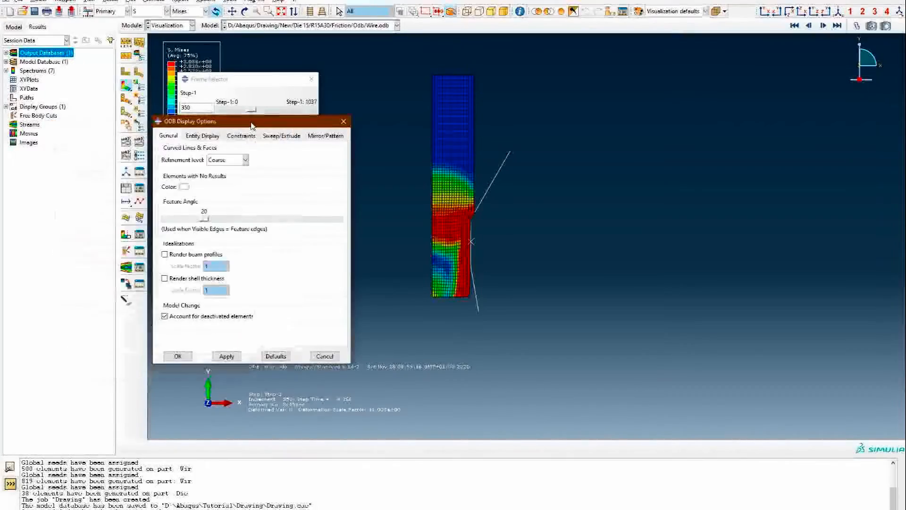
pyautogui.click(282, 135)
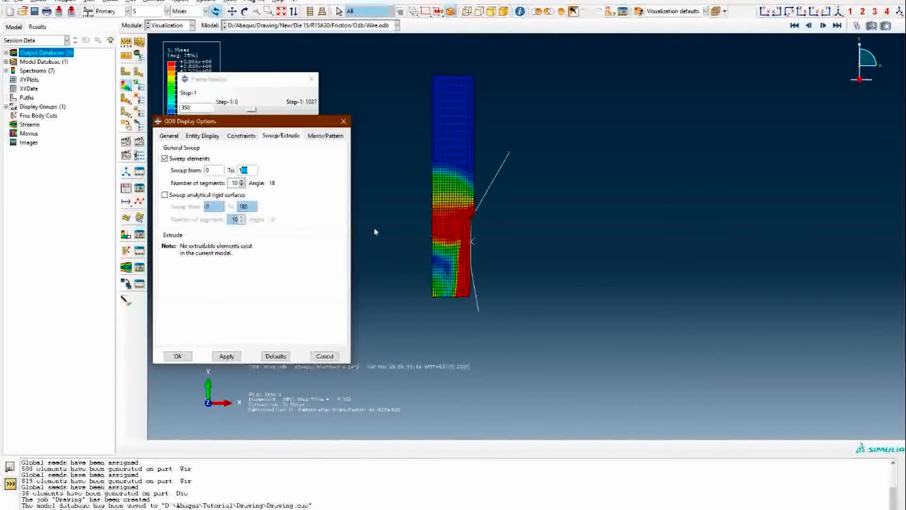
pyautogui.doubleClick(235, 183)
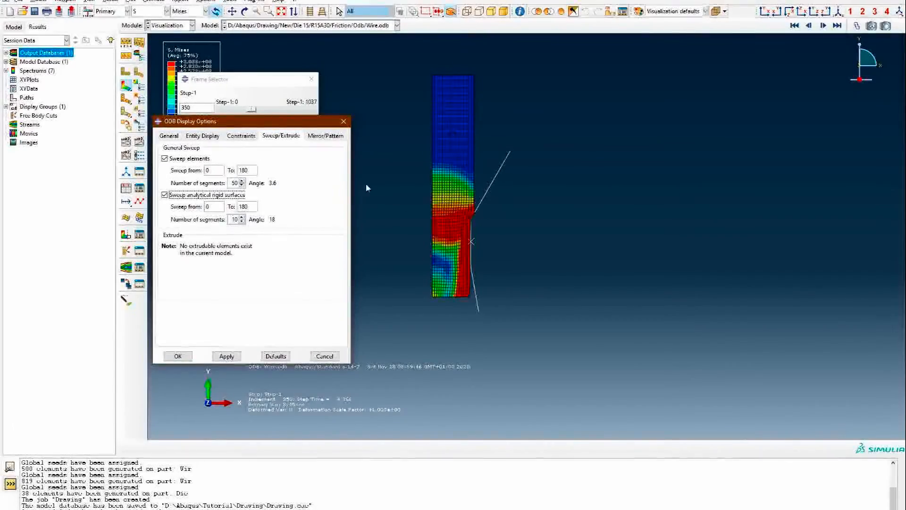
pyautogui.write('50')
pyautogui.click(226, 355)
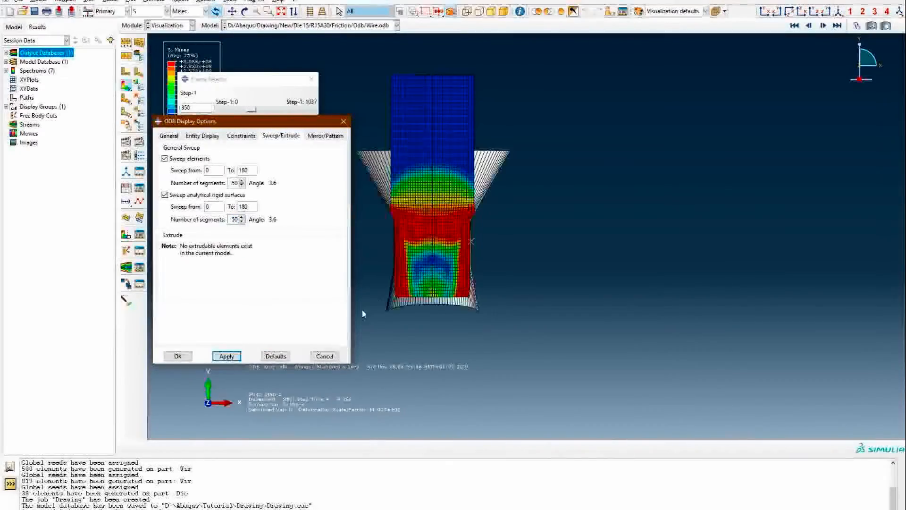
pyautogui.keyDown('ctrl'); pyautogui.keyDown('alt'); pyautogui.click(520, 239); pyautogui.keyUp('alt'); pyautogui.keyUp('ctrl')
pyautogui.keyDown('ctrl'); pyautogui.keyDown('alt'); pyautogui.moveTo(519, 239); pyautogui.dragTo(561, 233); pyautogui.keyUp('alt'); pyautogui.keyUp('ctrl')
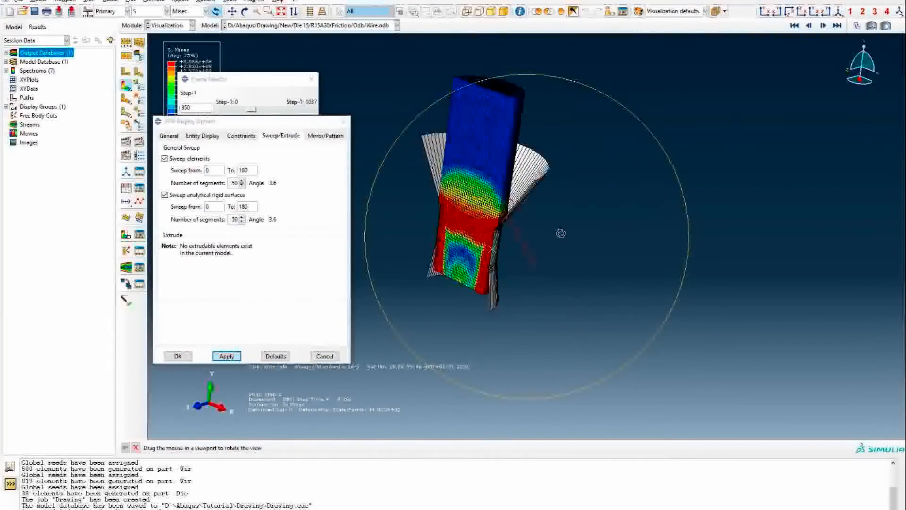
pyautogui.click(176, 361)
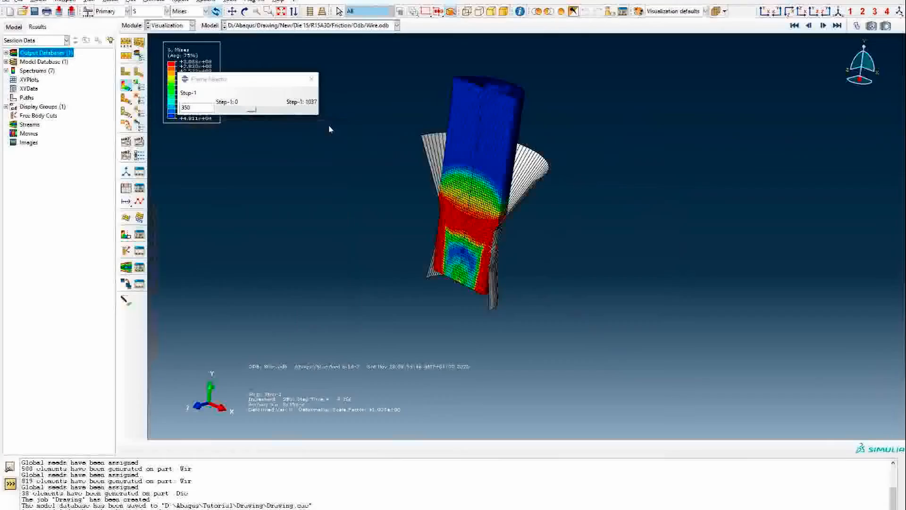
# Scrub Step-1 to frames 1021 and 1004 to examine the stress in the swept wire where it leaves the die
pyautogui.moveTo(250, 110); pyautogui.dragTo(314, 141)
pyautogui.scroll(5, 494, 253)
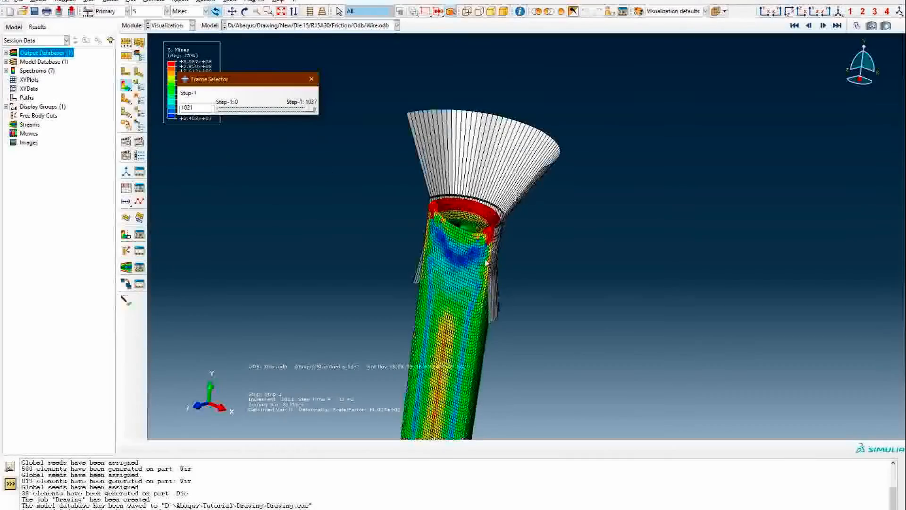
pyautogui.scroll(2, 460, 268)
pyautogui.moveTo(305, 110); pyautogui.dragTo(309, 117)
pyautogui.scroll(-3, 448, 98)
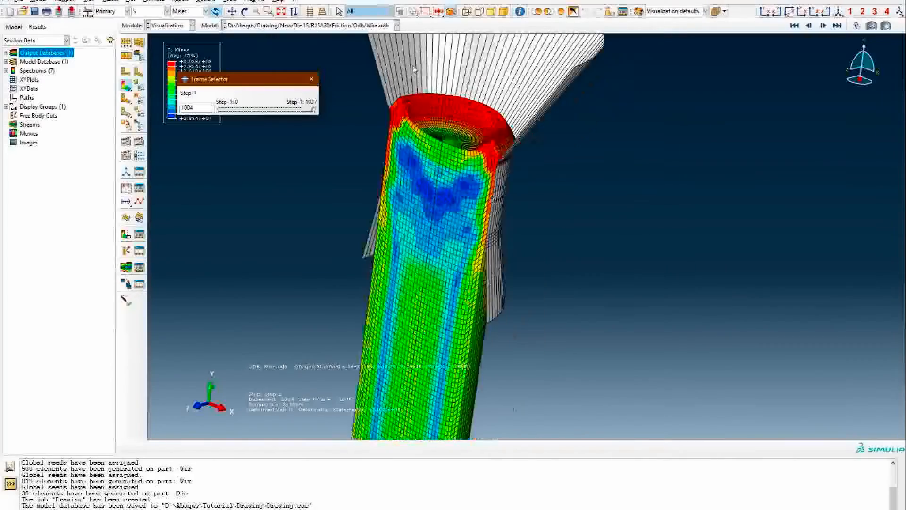